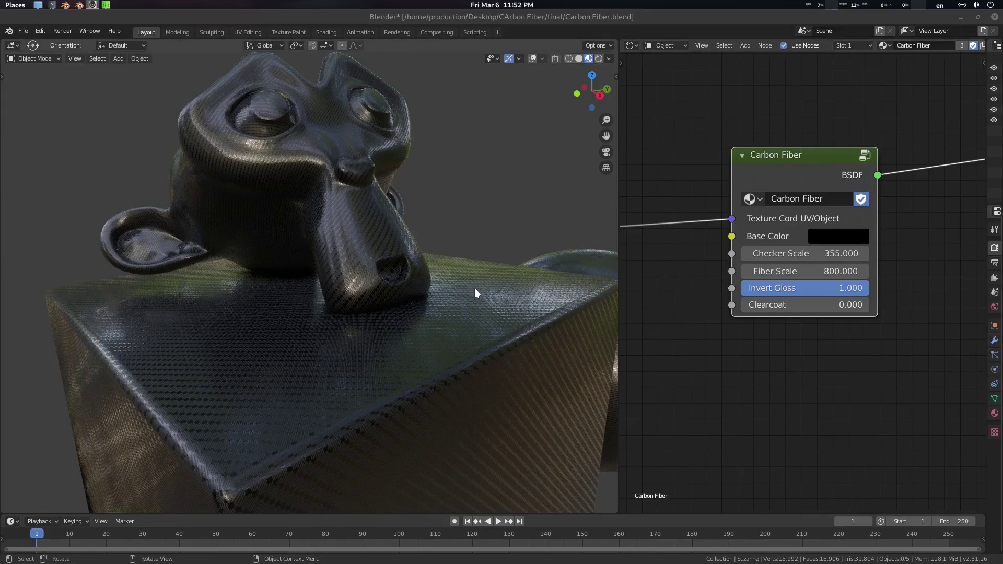
- Examine the carbon fiber material on the monkey head and the cube up close
{"action": "middle_click_drag", "start_coordinate": [439, 243], "coordinate": [428, 260]}
{"action": "scroll", "coordinate": [381, 220], "scroll_direction": "up", "scroll_amount": 2}
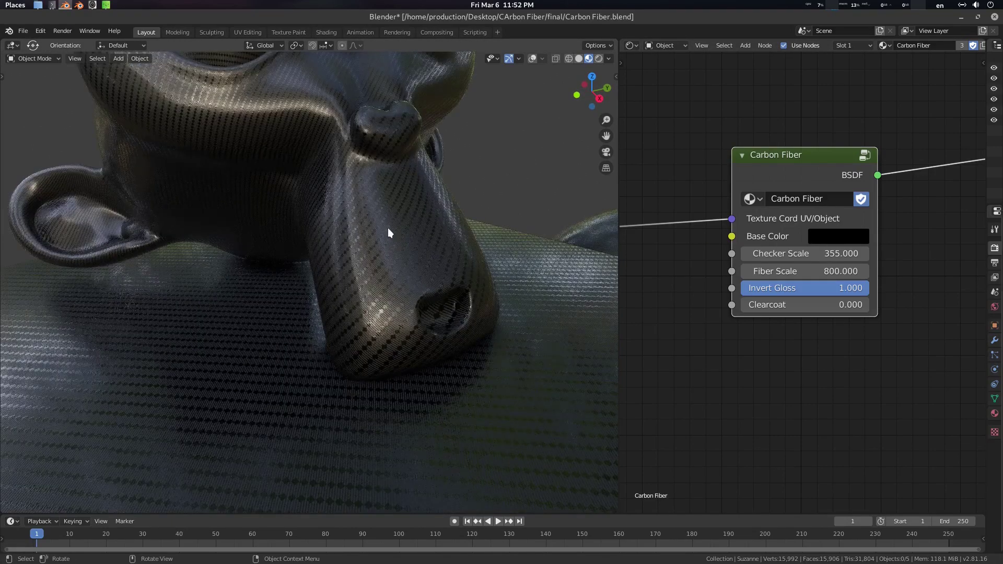
{"action": "middle_click_drag", "start_coordinate": [430, 320], "coordinate": [431, 296]}
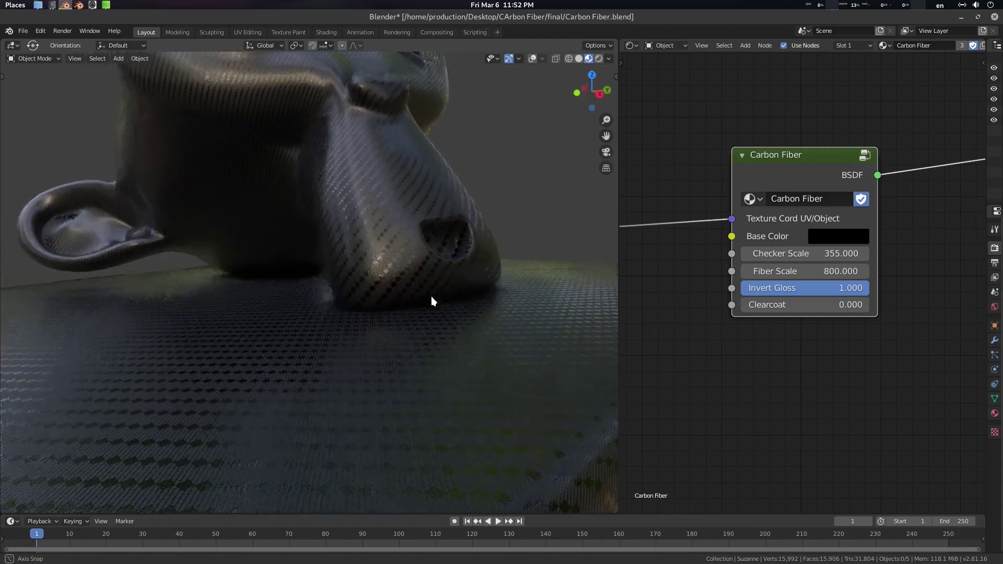
{"action": "left_click_drag", "start_coordinate": [828, 147], "coordinate": [812, 171]}
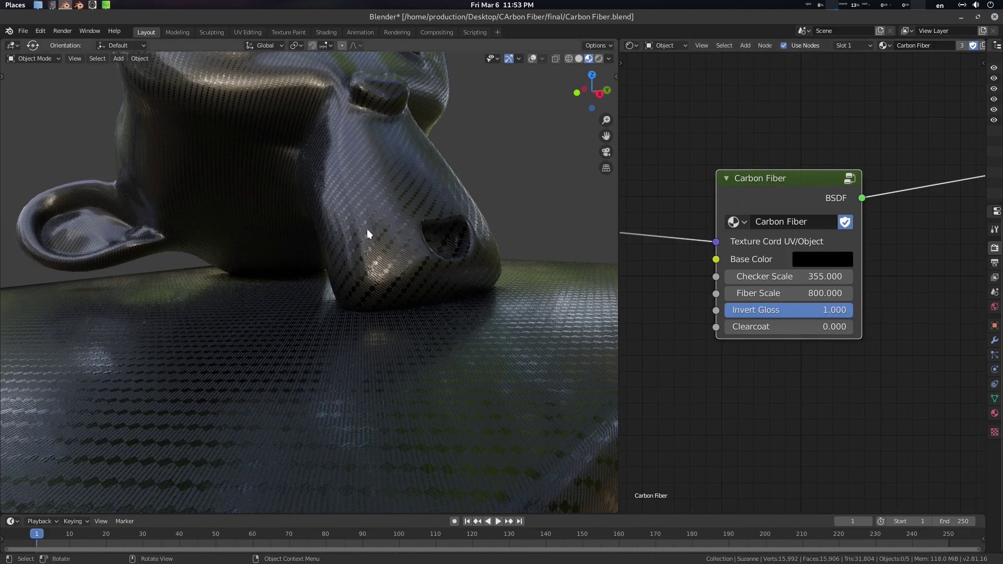
{"action": "middle_click_drag", "start_coordinate": [367, 228], "coordinate": [406, 239]}
{"action": "scroll", "coordinate": [399, 275], "scroll_direction": "up", "scroll_amount": 2}
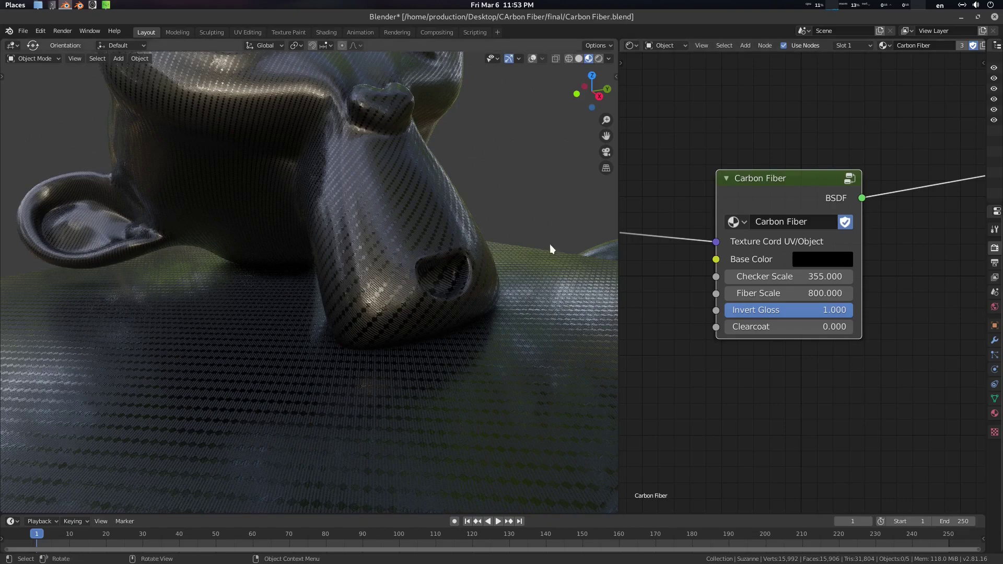
- Unlink the Texture Coordinate node from the Carbon Fiber group and delete that node
{"action": "middle_click_drag", "start_coordinate": [718, 263], "coordinate": [851, 274]}
{"action": "left_click_drag", "start_coordinate": [848, 257], "coordinate": [783, 268]}
{"action": "middle_click_drag", "start_coordinate": [783, 268], "coordinate": [799, 253]}
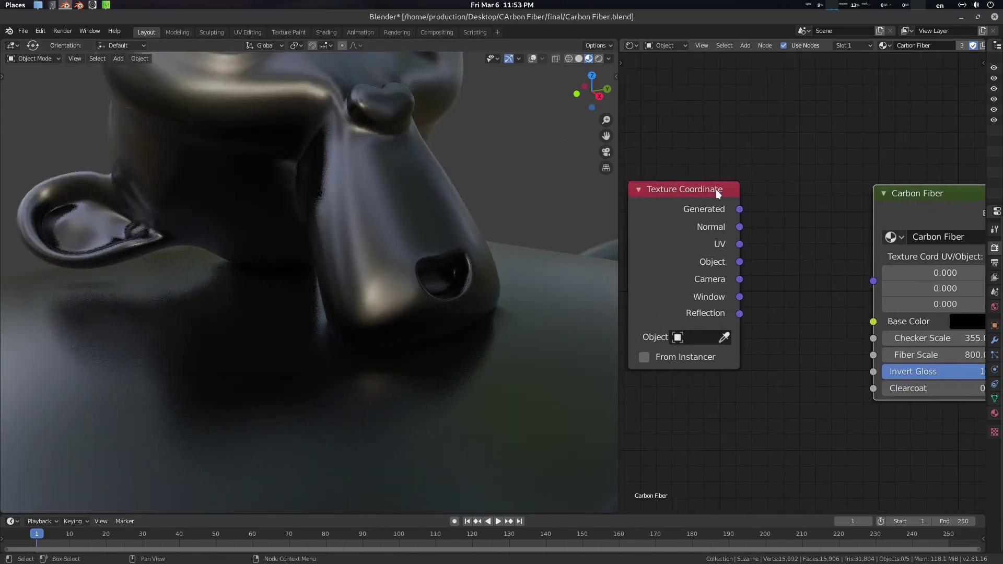
{"action": "left_click", "coordinate": [716, 198]}
{"action": "key", "text": "x"}
- Add a new Texture Coordinate node and place it ahead of the Carbon Fiber group
{"action": "key", "text": "shift+a"}
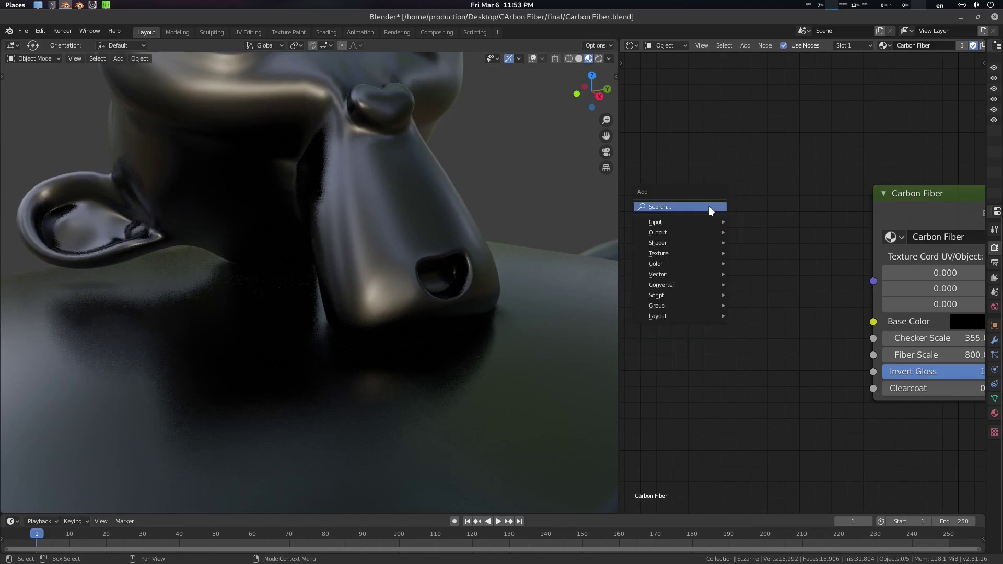
{"action": "left_click", "coordinate": [708, 206]}
{"action": "type", "text": "te"}
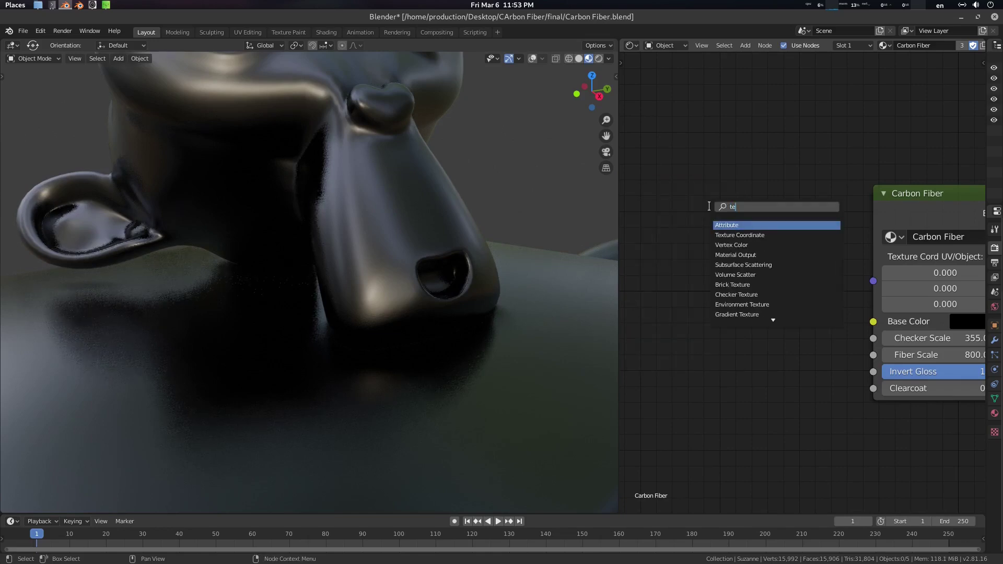
{"action": "key", "text": "Down"}
{"action": "key", "text": "Return"}
{"action": "left_click", "coordinate": [641, 142]}
- Connect the Texture Coordinate node's UV output to the Carbon Fiber group's Texture Cord UV/Object input
{"action": "middle_click_drag", "start_coordinate": [811, 245], "coordinate": [782, 246]}
{"action": "left_click_drag", "start_coordinate": [730, 205], "coordinate": [802, 202]}
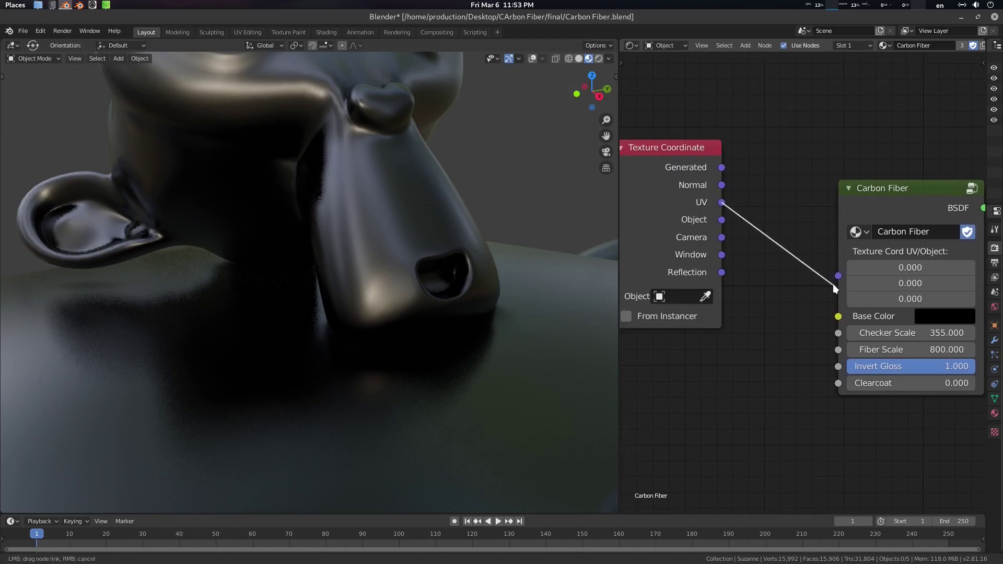
{"action": "left_click_drag", "start_coordinate": [834, 285], "coordinate": [838, 277]}
{"action": "scroll", "coordinate": [351, 198], "scroll_direction": "down", "scroll_amount": 1}
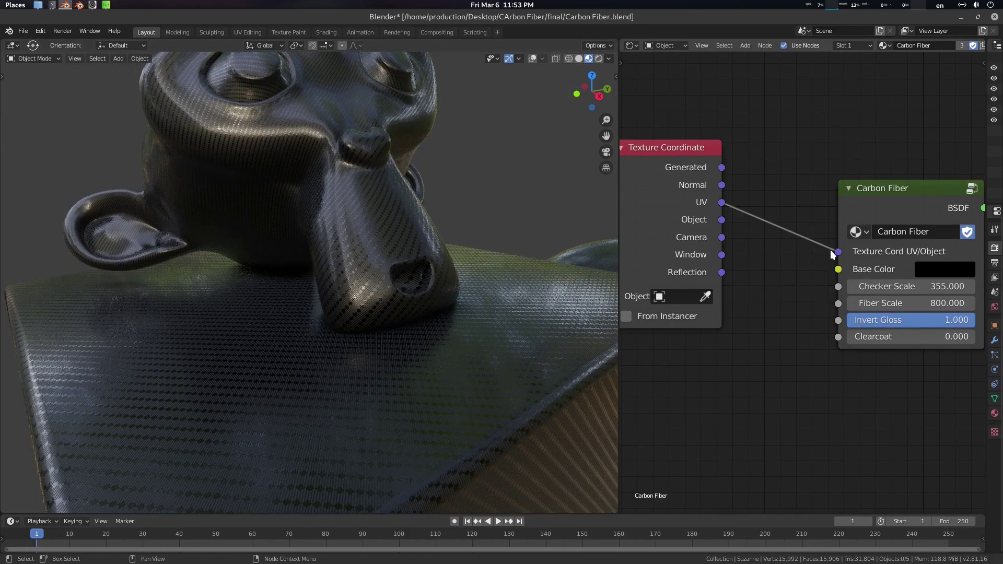
- Feed the Texture Cord input from the Object output instead of UV and set the Checker Scale to 155
{"action": "left_click_drag", "start_coordinate": [838, 252], "coordinate": [839, 275]}
{"action": "scroll", "coordinate": [365, 237], "scroll_direction": "up", "scroll_amount": 6}
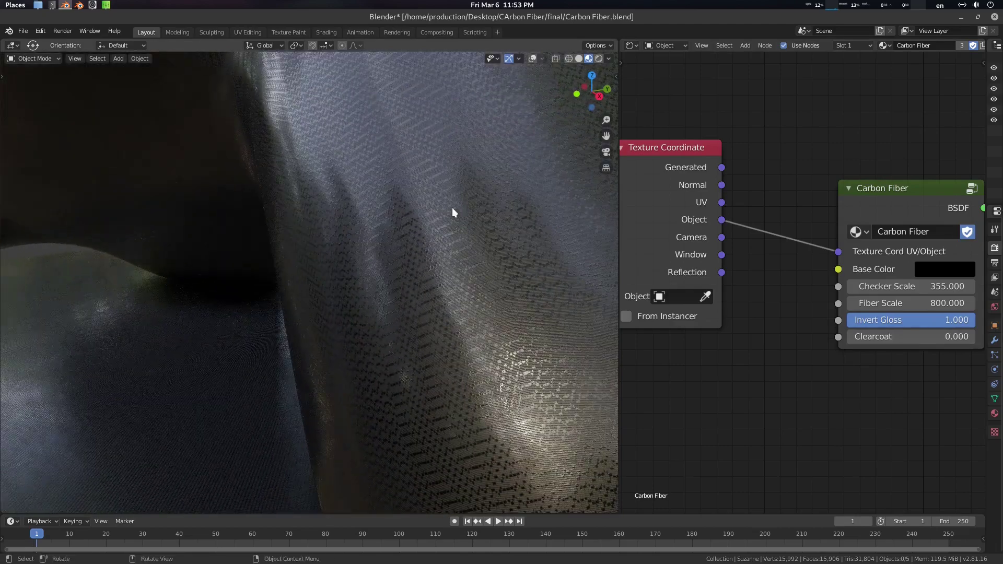
{"action": "middle_click_drag", "start_coordinate": [804, 349], "coordinate": [773, 349]}
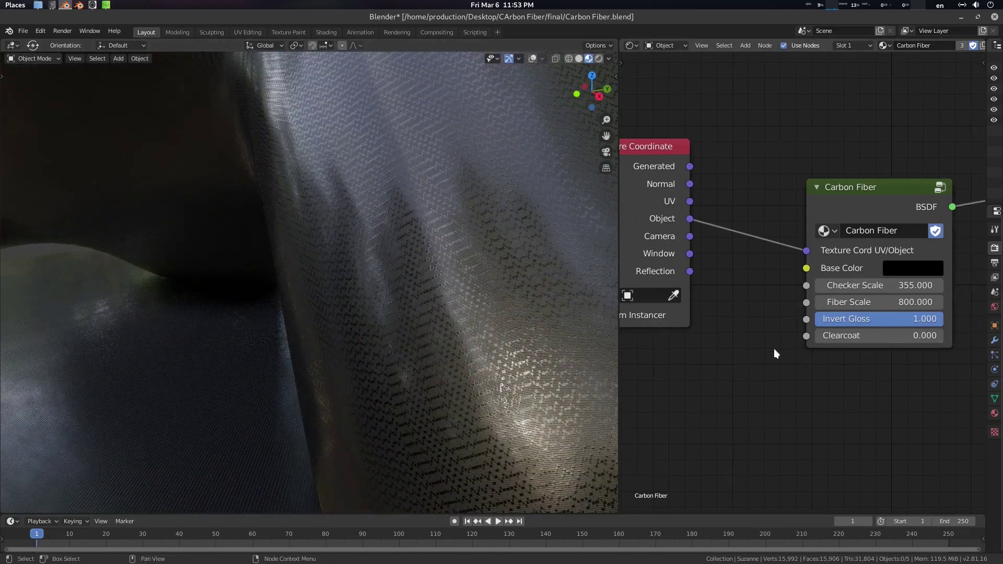
{"action": "left_click", "coordinate": [868, 286]}
{"action": "key", "text": "Return"}
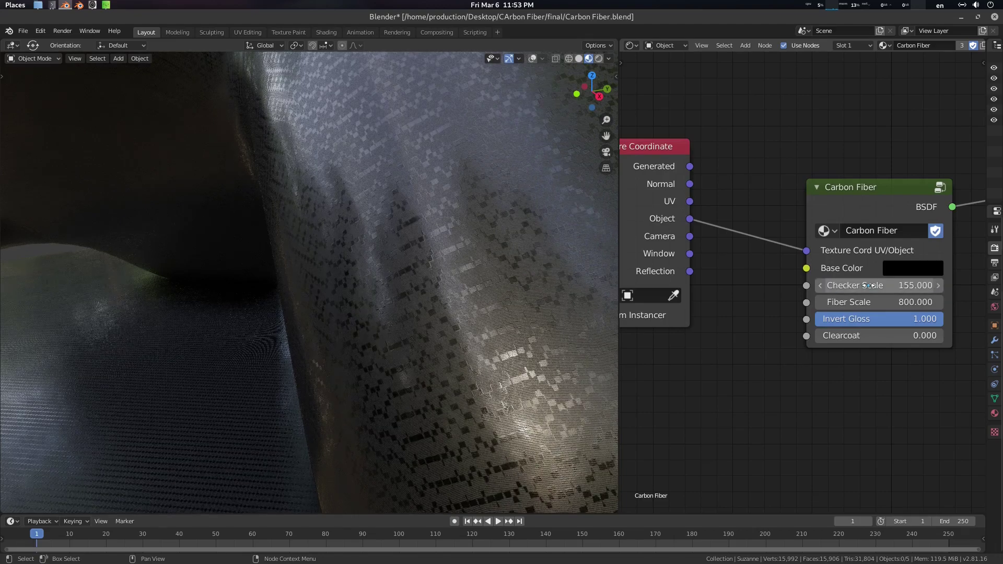
- Try Checker Scale values of 156, 15 and 123.6 with object coordinates and compare the weave on the monkey head
{"action": "left_click", "coordinate": [870, 285]}
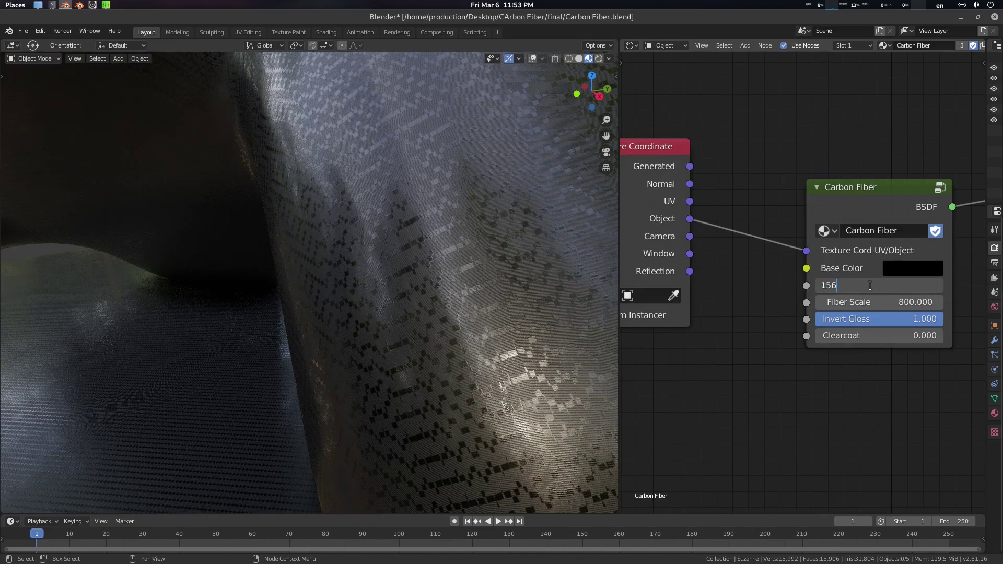
{"action": "key", "text": "Return"}
{"action": "left_click", "coordinate": [869, 286]}
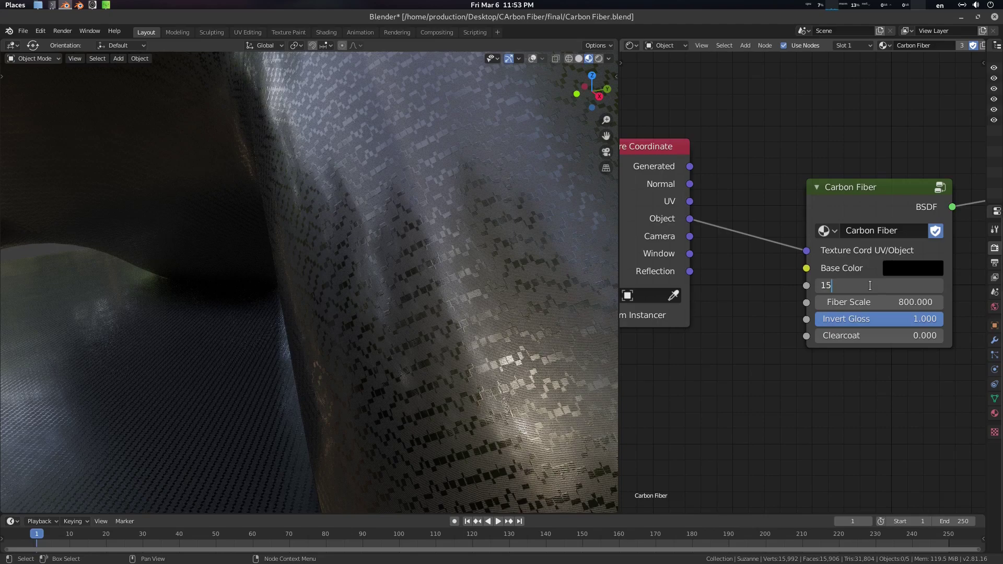
{"action": "key", "text": "Return"}
{"action": "scroll", "coordinate": [422, 246], "scroll_direction": "down", "scroll_amount": 8}
{"action": "middle_click_drag", "start_coordinate": [421, 284], "coordinate": [421, 300]}
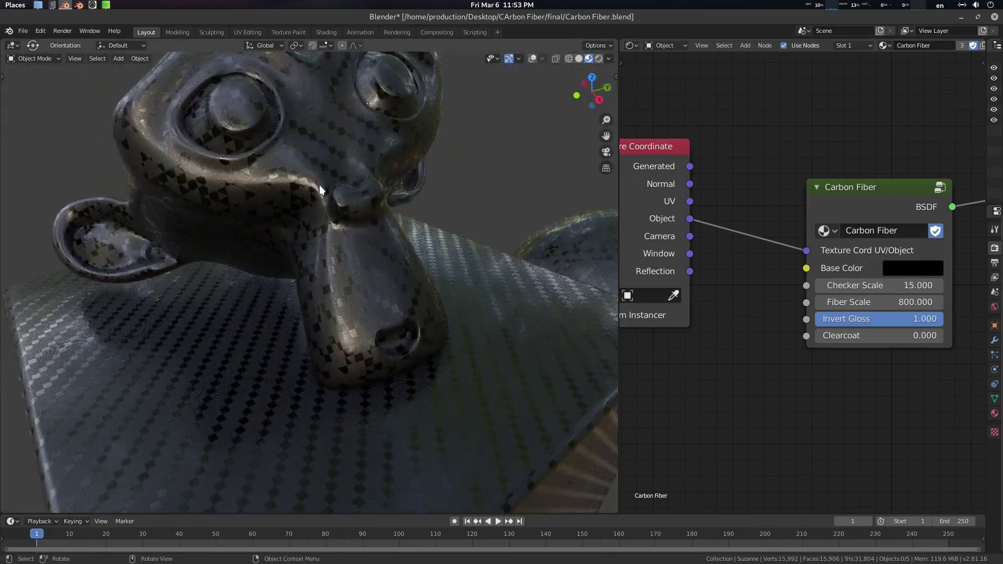
{"action": "left_click_drag", "start_coordinate": [877, 285], "coordinate": [909, 285]}
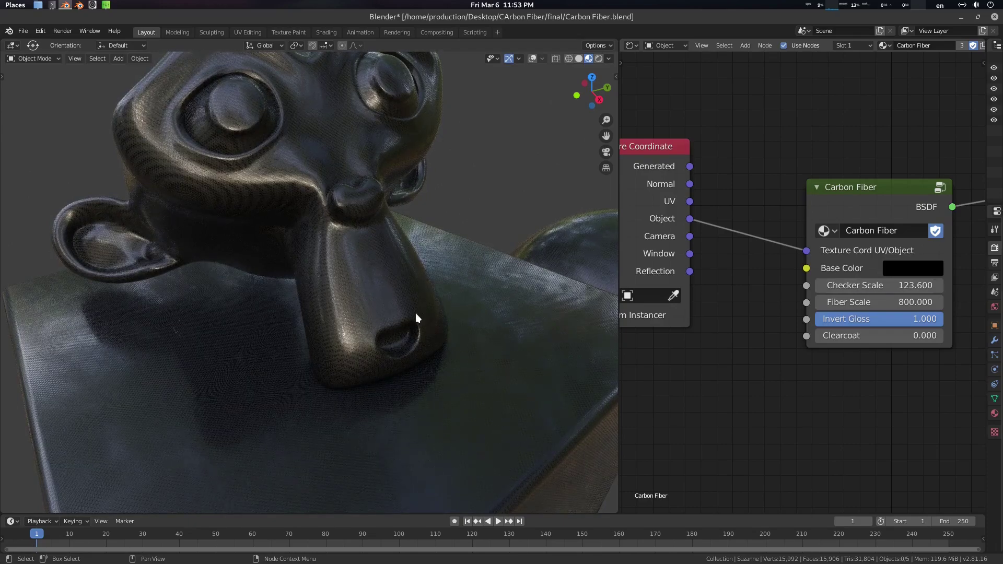
{"action": "scroll", "coordinate": [402, 270], "scroll_direction": "up", "scroll_amount": 6}
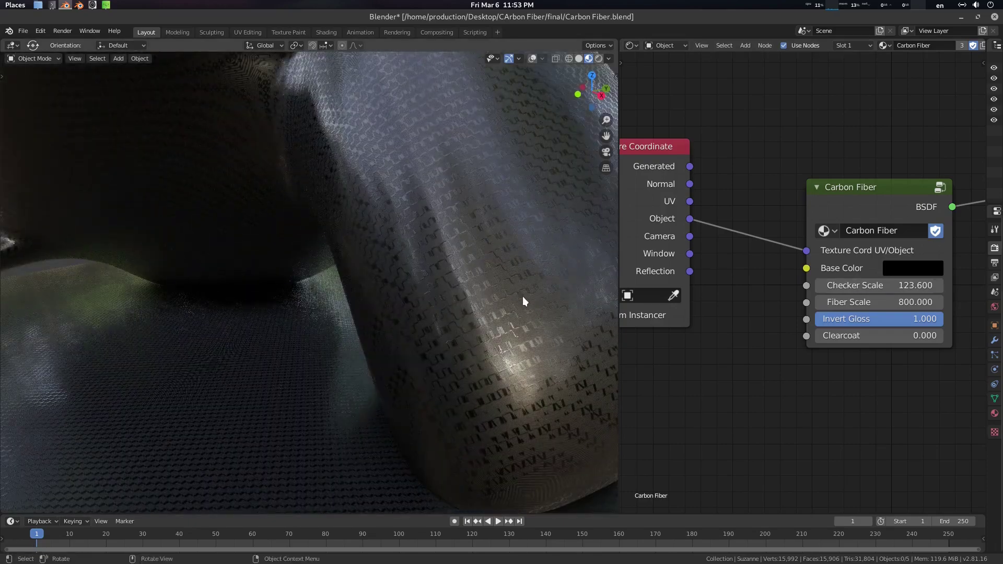
- Connect the UV output back to the Texture Cord UV/Object input and set the Checker Scale to 355
{"action": "left_click_drag", "start_coordinate": [690, 201], "coordinate": [746, 218]}
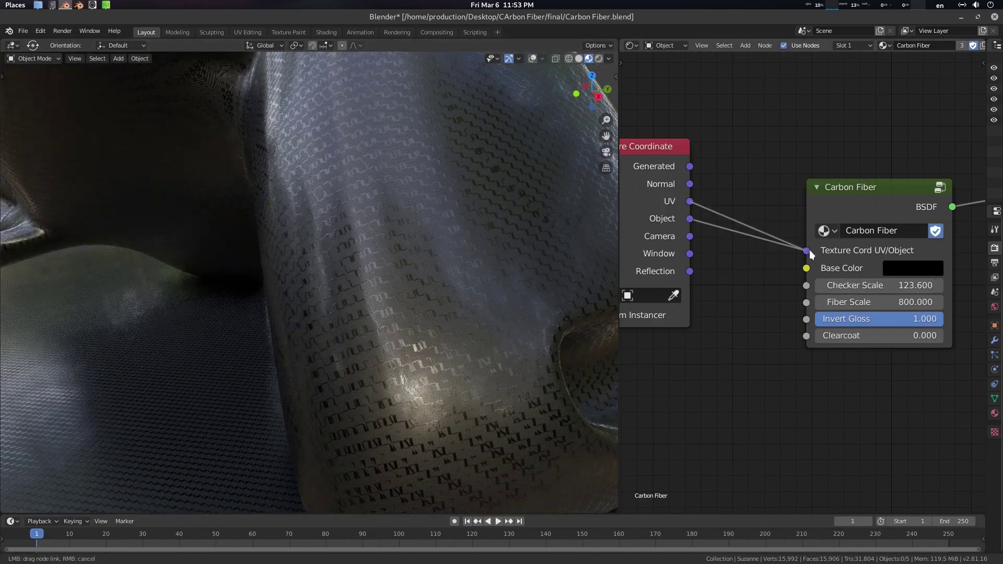
{"action": "left_click_drag", "start_coordinate": [811, 254], "coordinate": [806, 250]}
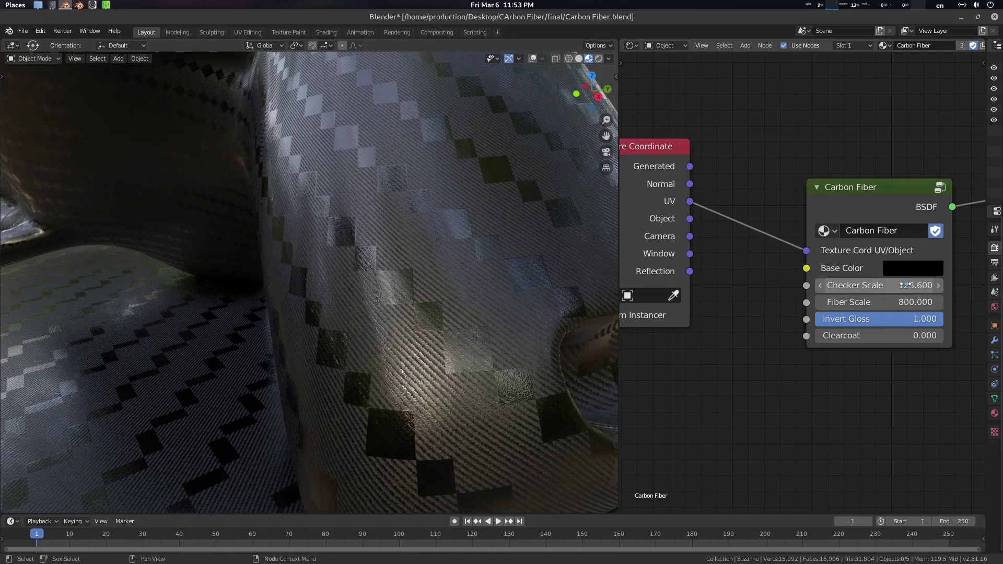
{"action": "left_click", "coordinate": [904, 280]}
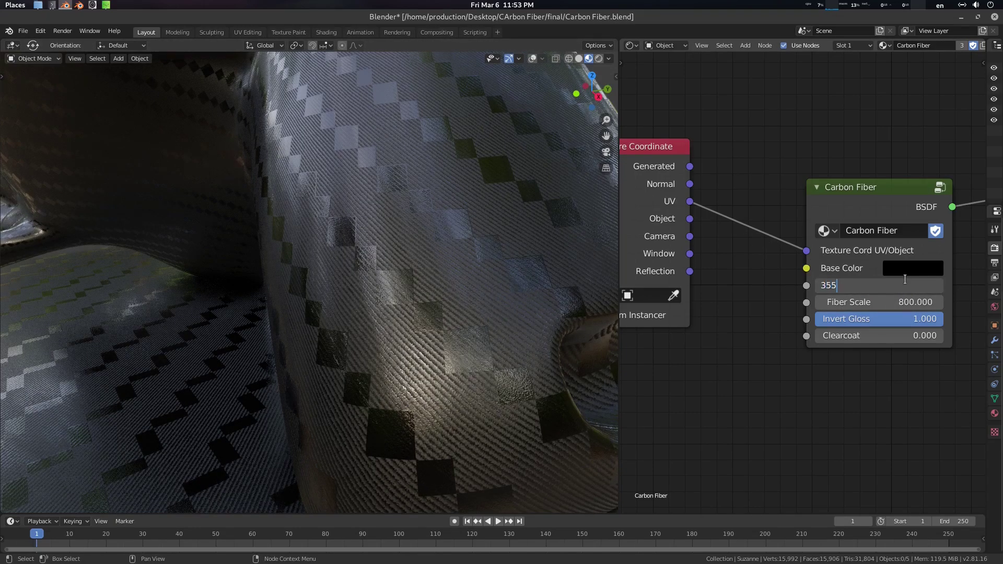
{"action": "key", "text": "Return"}
{"action": "scroll", "coordinate": [366, 274], "scroll_direction": "down", "scroll_amount": 5}
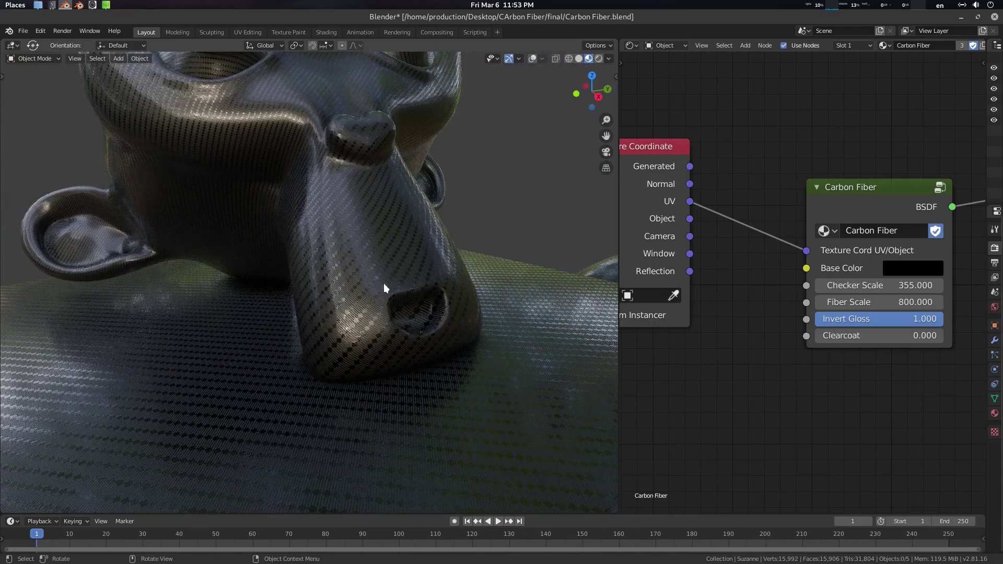
{"action": "scroll", "coordinate": [441, 259], "scroll_direction": "down", "scroll_amount": 3}
{"action": "mouse_move", "coordinate": [518, 337]}
{"action": "middle_mouse_down"}
{"action": "mouse_move", "coordinate": [460, 327]}
{"action": "mouse_move", "coordinate": [523, 326]}
{"action": "middle_mouse_up"}
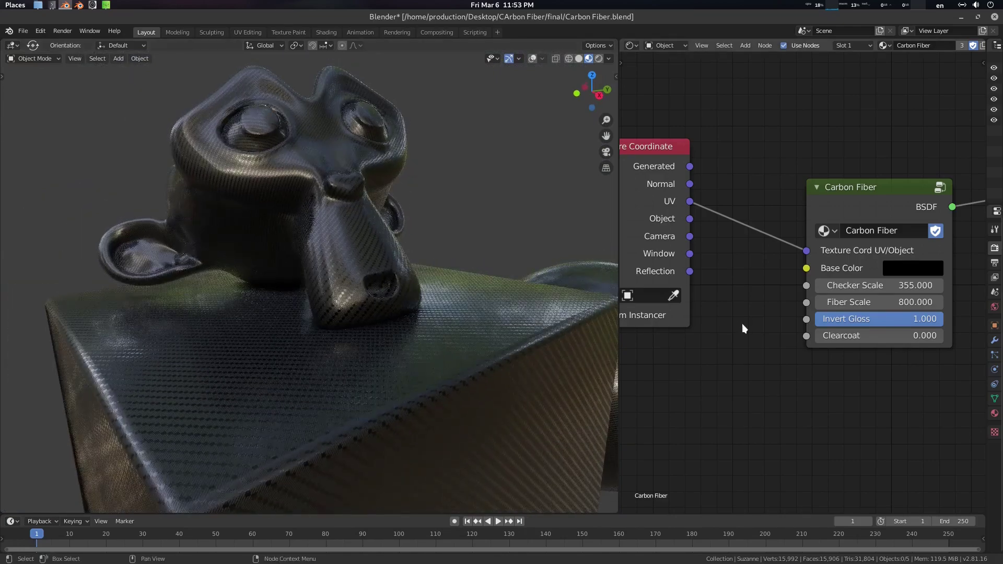
- Try a light purple Base Color on the Carbon Fiber group and darken it back to black
{"action": "middle_click_drag", "start_coordinate": [743, 324], "coordinate": [686, 293]}
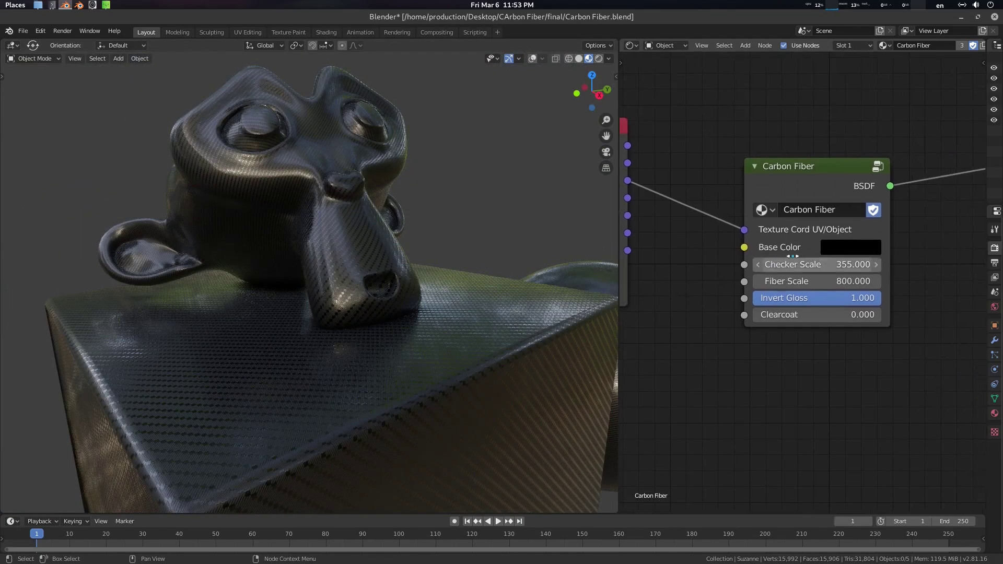
{"action": "left_click", "coordinate": [867, 254]}
{"action": "left_click", "coordinate": [869, 284]}
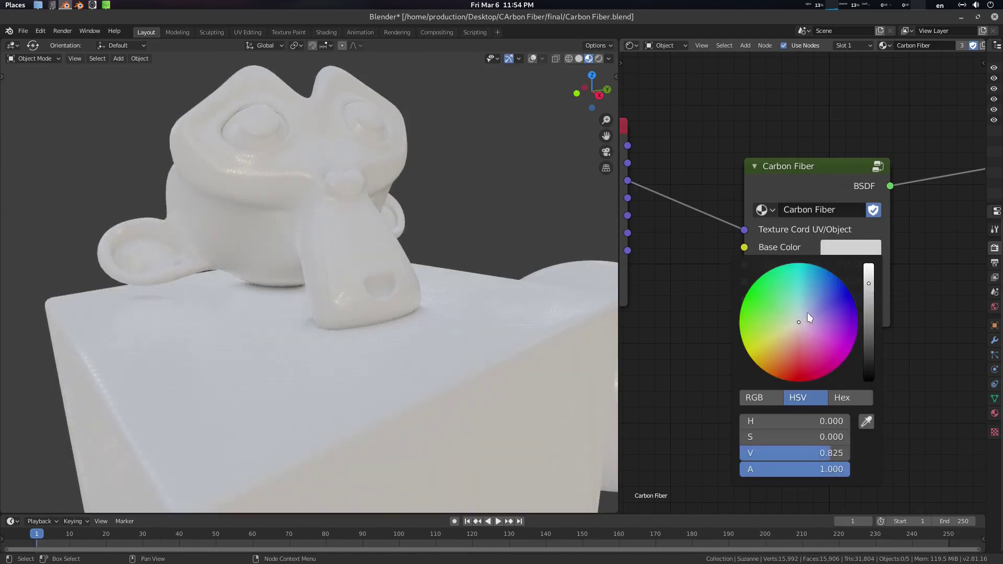
{"action": "mouse_move", "coordinate": [807, 312]}
{"action": "left_mouse_down"}
{"action": "mouse_move", "coordinate": [828, 304]}
{"action": "mouse_move", "coordinate": [810, 303]}
{"action": "mouse_move", "coordinate": [817, 312]}
{"action": "left_mouse_up"}
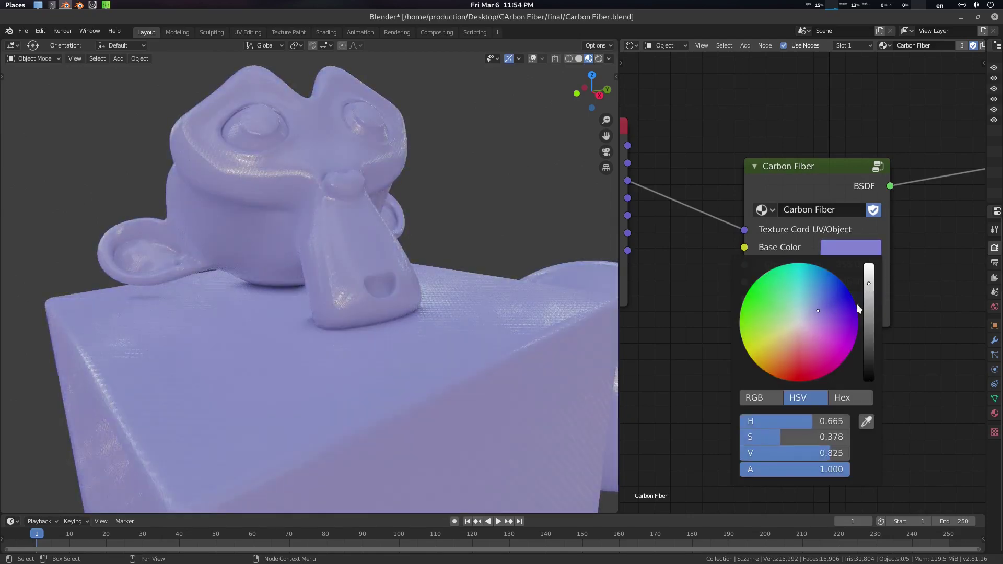
{"action": "left_click_drag", "start_coordinate": [868, 283], "coordinate": [869, 381]}
{"action": "scroll", "coordinate": [737, 318], "scroll_direction": "up", "scroll_amount": 2}
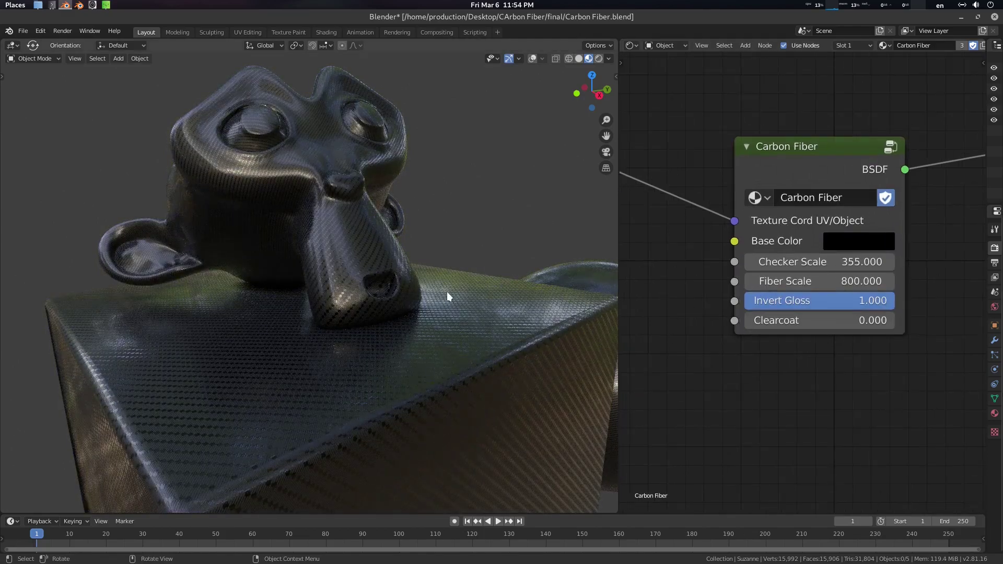
- Try lower Checker Scale values of 279.7 and 265.3 and compare the weave pattern on the model
{"action": "scroll", "coordinate": [447, 292], "scroll_direction": "up", "scroll_amount": 3}
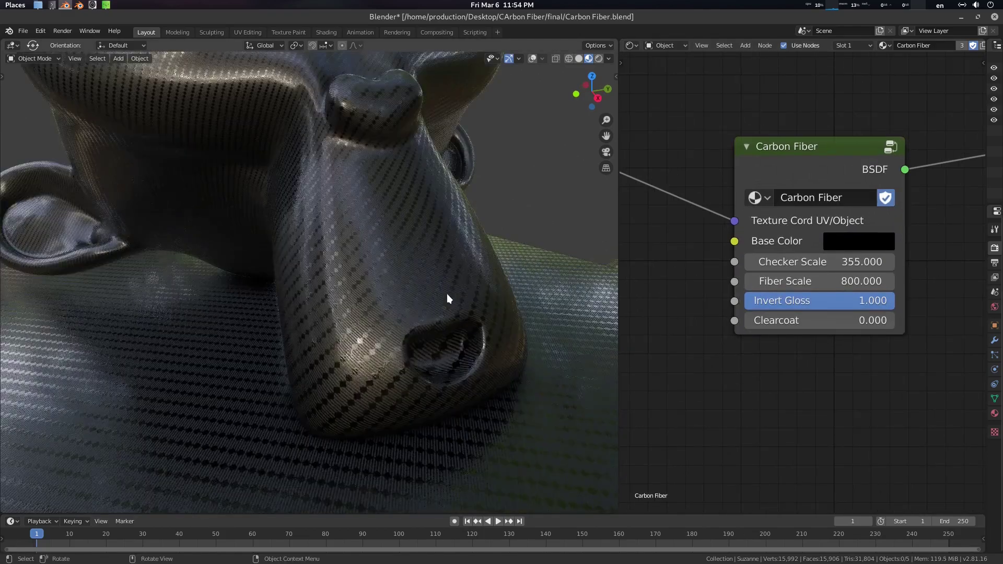
{"action": "scroll", "coordinate": [446, 294], "scroll_direction": "up", "scroll_amount": 3}
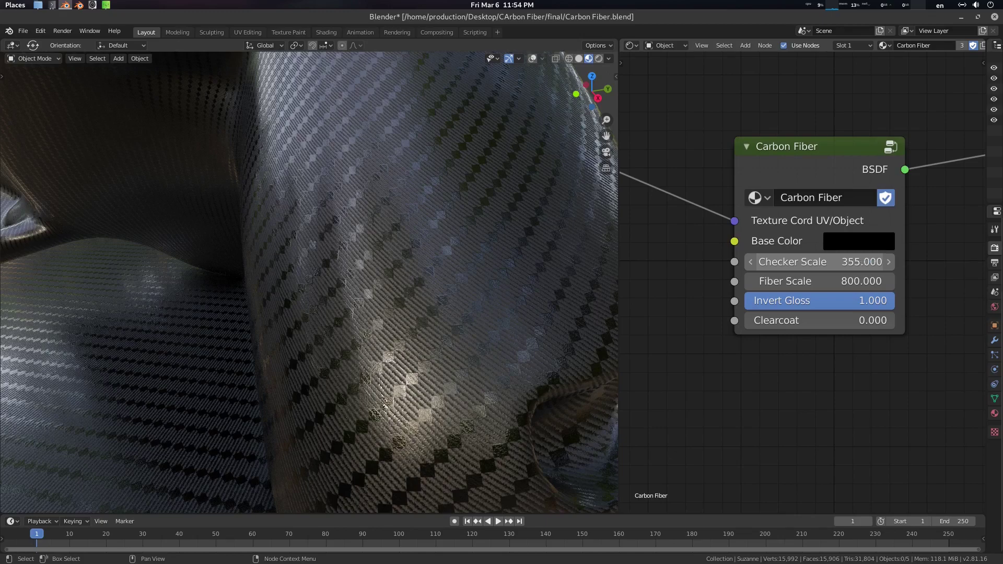
{"action": "left_click_drag", "start_coordinate": [821, 262], "coordinate": [578, 262]}
{"action": "scroll", "coordinate": [521, 236], "scroll_direction": "down", "scroll_amount": 6}
{"action": "middle_click_drag", "start_coordinate": [496, 232], "coordinate": [493, 254]}
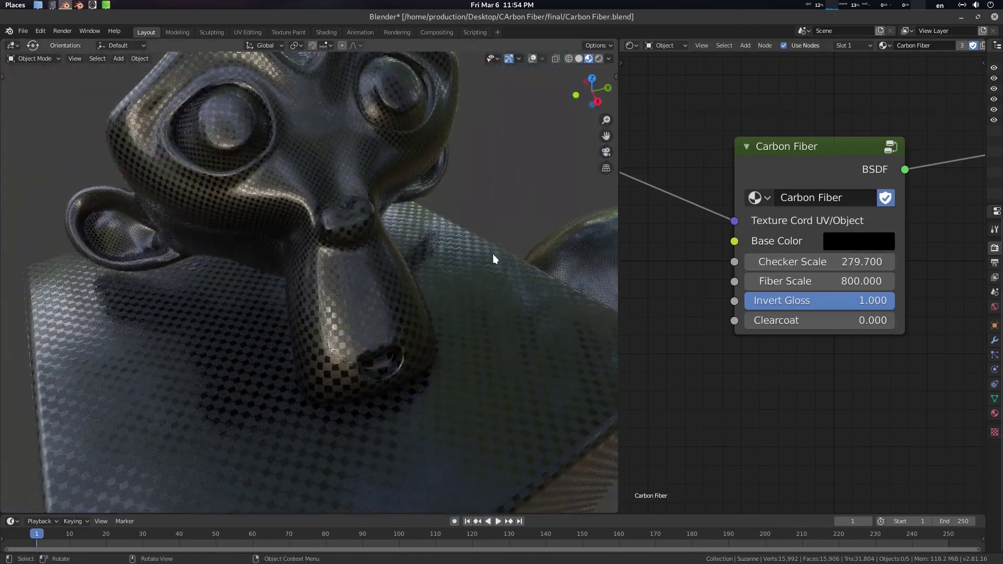
{"action": "left_click_drag", "start_coordinate": [814, 262], "coordinate": [772, 262]}
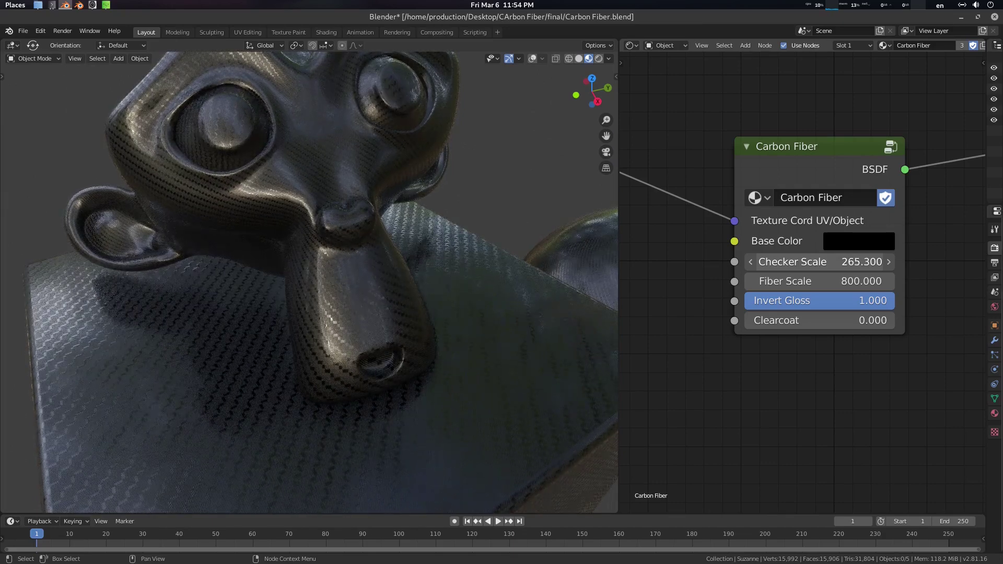
{"action": "scroll", "coordinate": [467, 301], "scroll_direction": "up", "scroll_amount": 8}
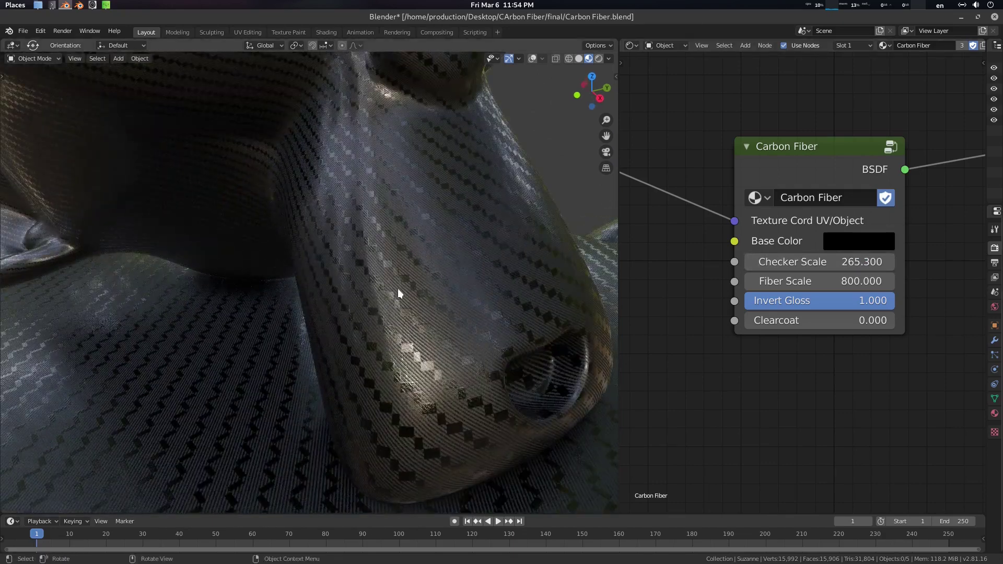
- Restore the Carbon Fiber group's Checker Scale to 355
{"action": "left_click", "coordinate": [852, 263]}
{"action": "type", "text": "3"}
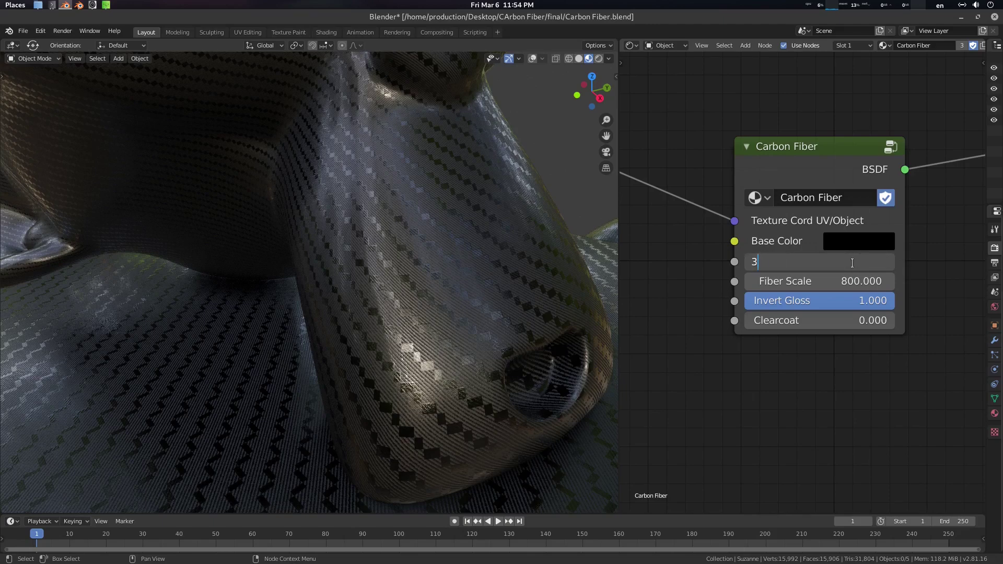
{"action": "type", "text": "55"}
{"action": "key", "text": "Return"}
- Lower the Carbon Fiber group's Checker Scale to 15 to expose the fiber pattern within large checker squares
{"action": "scroll", "coordinate": [434, 256], "scroll_direction": "up", "scroll_amount": 3}
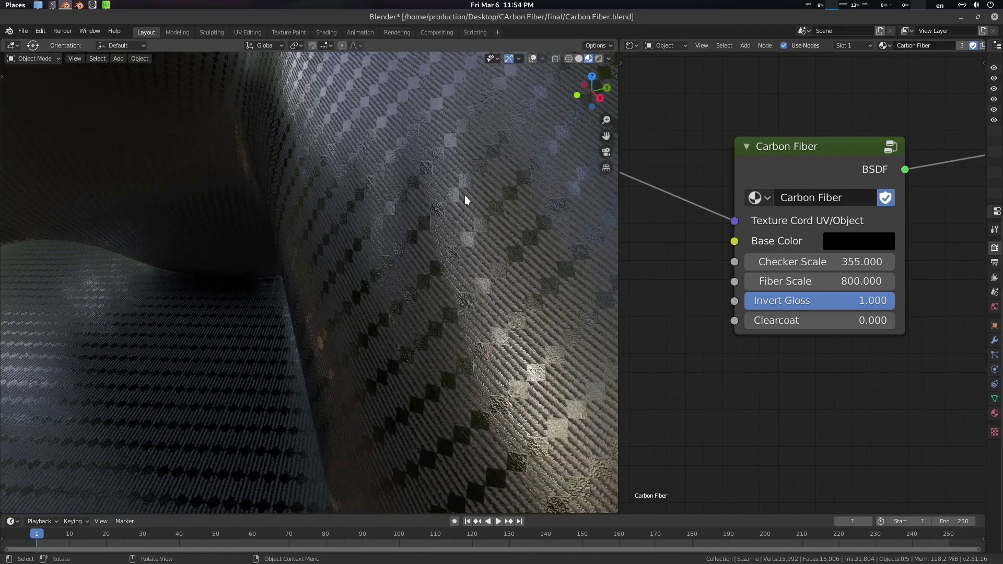
{"action": "left_click", "coordinate": [850, 262]}
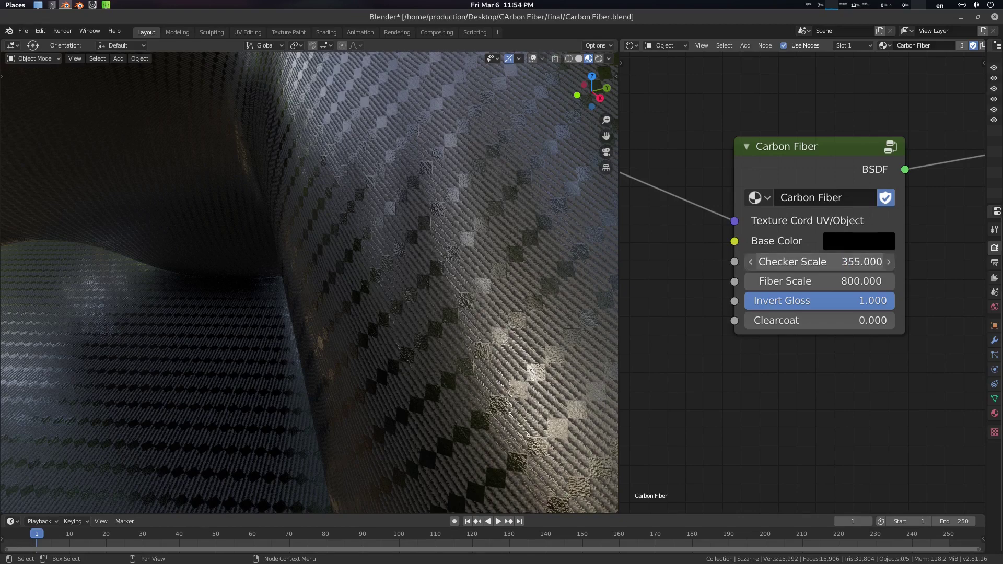
{"action": "key", "text": "Return"}
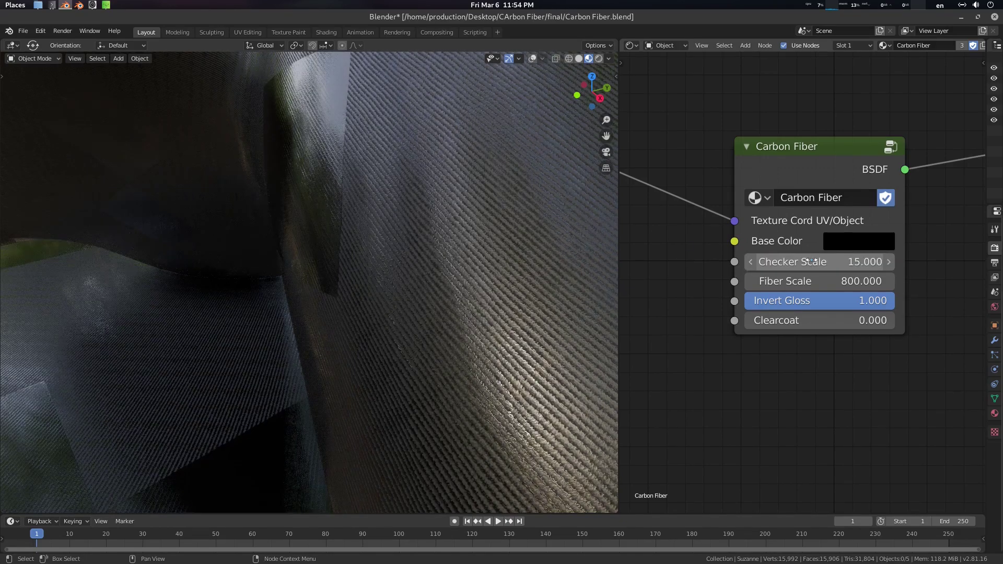
- Set the Carbon Fiber group's Checker Scale to 155 and inspect the weave on the monkey's muzzle
{"action": "scroll", "coordinate": [404, 288], "scroll_direction": "down", "scroll_amount": 5}
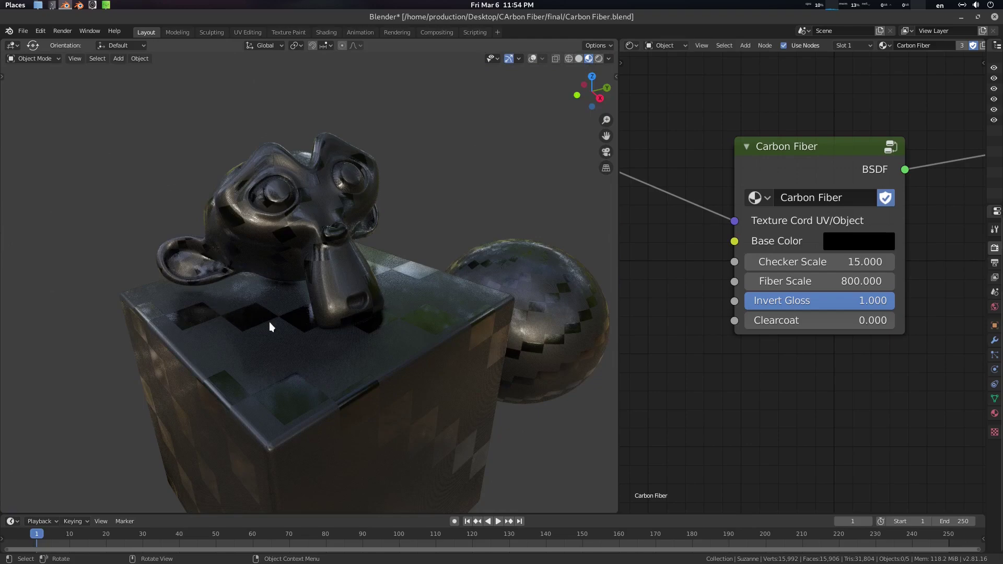
{"action": "left_click", "coordinate": [871, 261]}
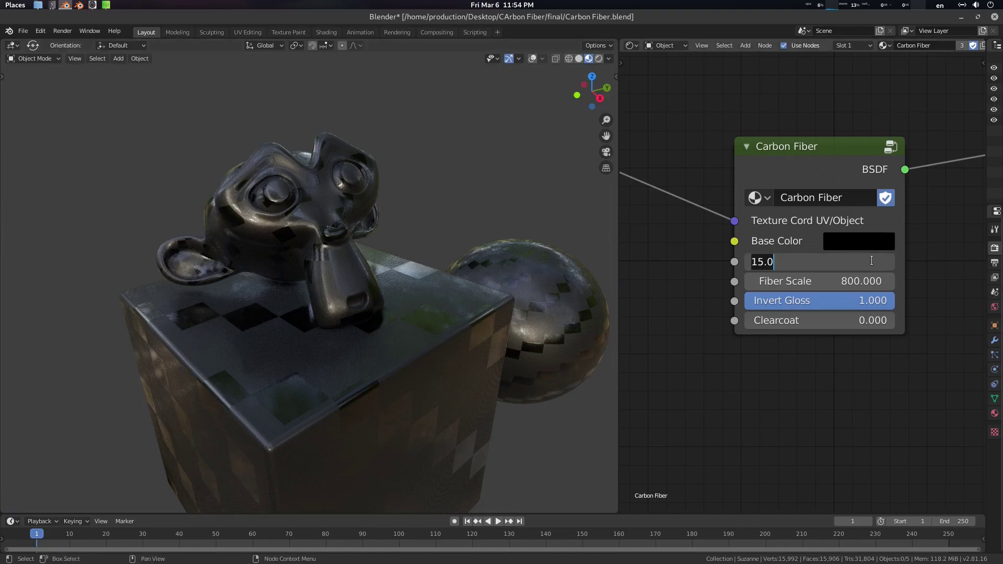
{"action": "type", "text": "155"}
{"action": "key", "text": "Return"}
{"action": "scroll", "coordinate": [390, 319], "scroll_direction": "up", "scroll_amount": 5}
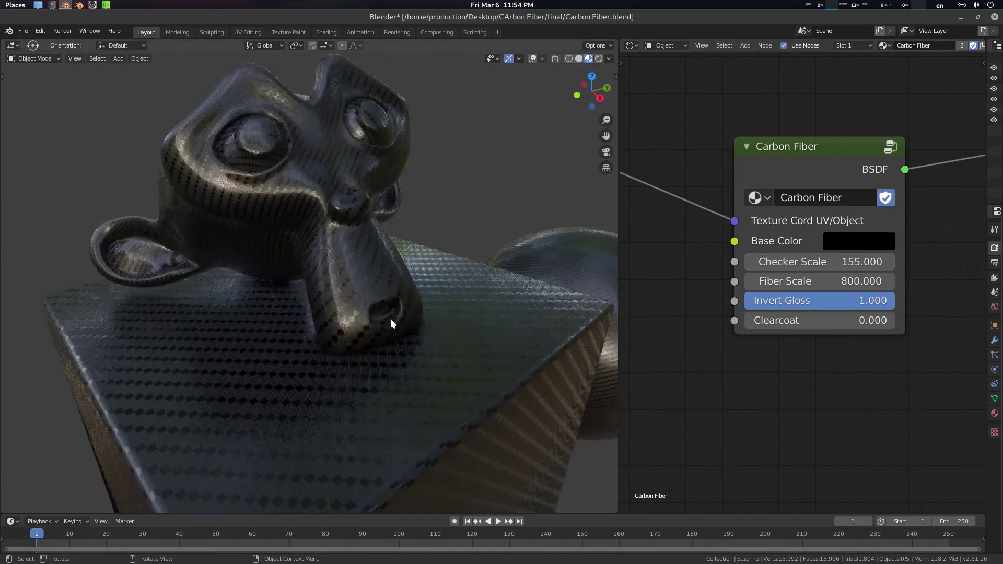
{"action": "scroll", "coordinate": [416, 326], "scroll_direction": "up", "scroll_amount": 3}
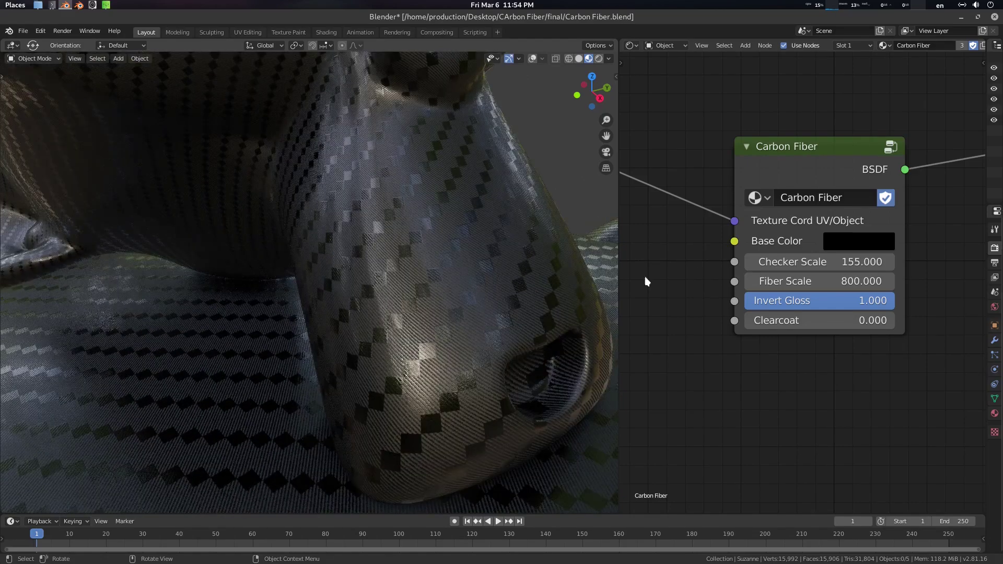
- Try a Checker Scale of 148.6 on the Carbon Fiber group, and set it to 145
{"action": "mouse_move", "coordinate": [848, 262]}
{"action": "left_mouse_down"}
{"action": "mouse_move", "coordinate": [825, 262]}
{"action": "mouse_move", "coordinate": [847, 262]}
{"action": "left_mouse_up"}
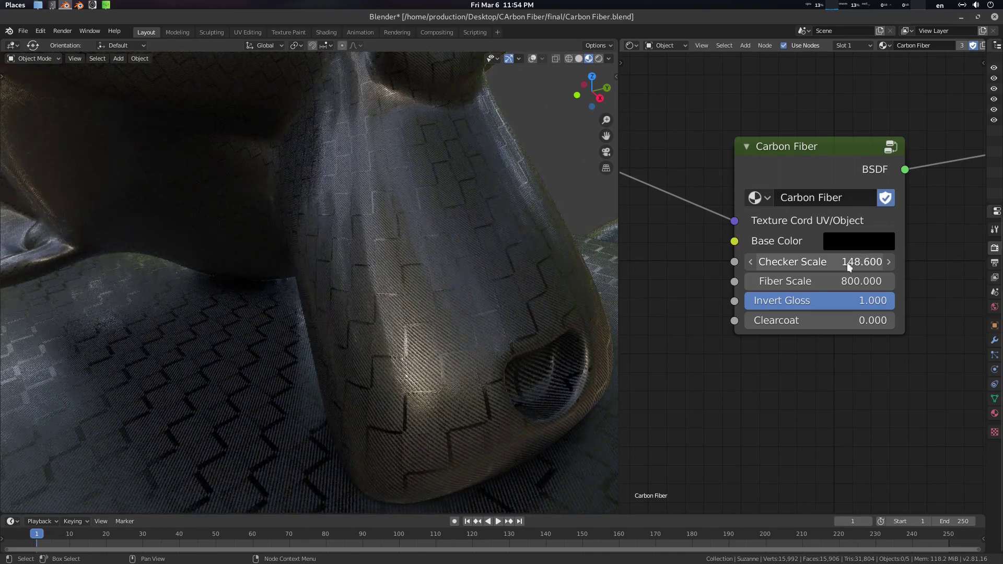
{"action": "left_click", "coordinate": [856, 264]}
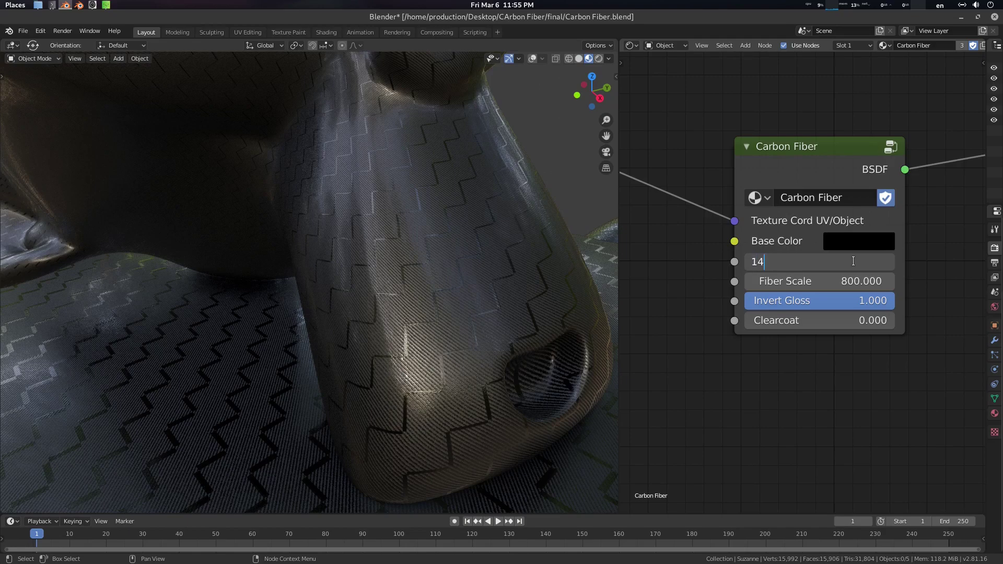
{"action": "type", "text": "145"}
{"action": "key", "text": "Return"}
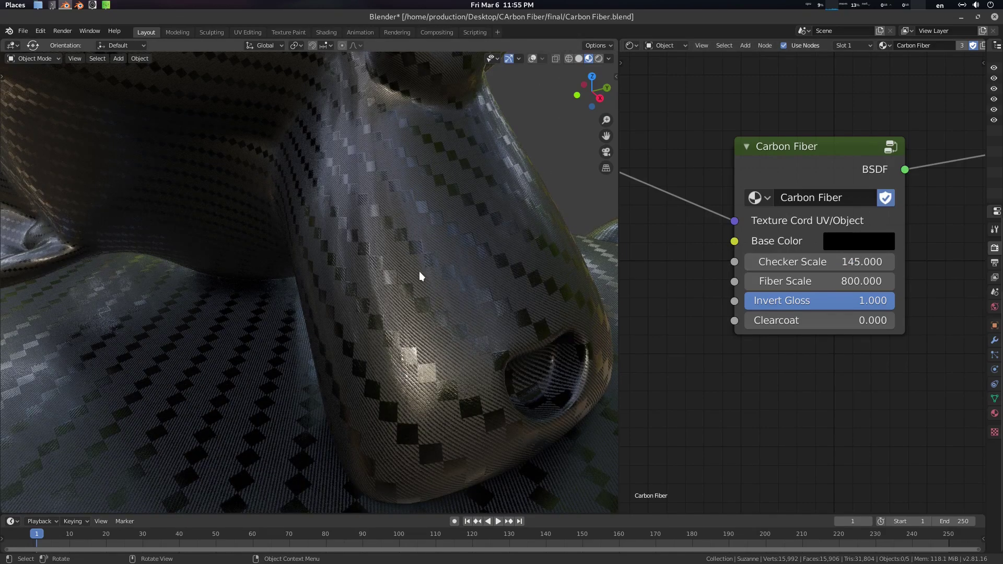
- Set the Carbon Fiber group's Checker Scale back to 155
{"action": "left_click", "coordinate": [866, 259]}
{"action": "type", "text": "1"}
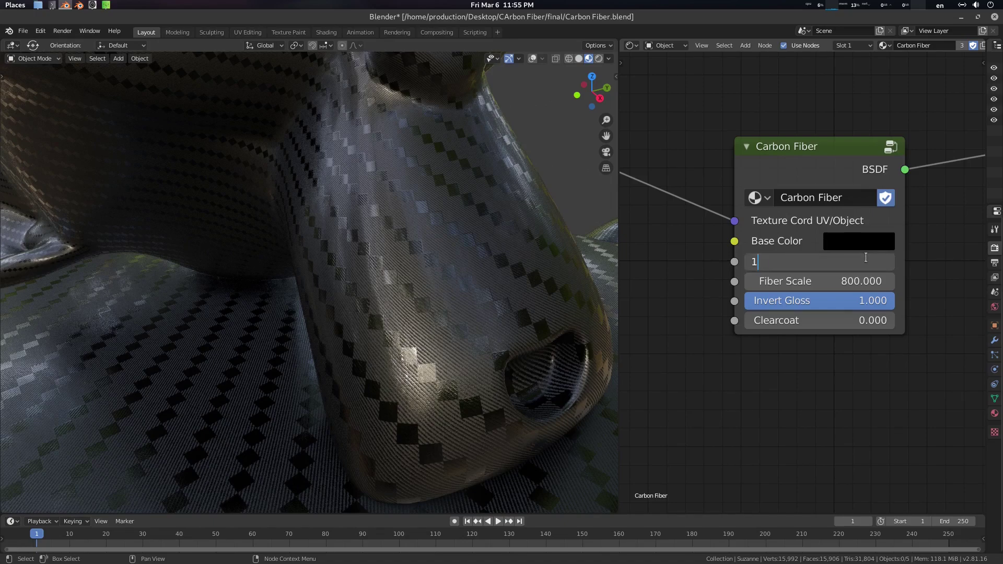
{"action": "type", "text": "55"}
{"action": "key", "text": "Return"}
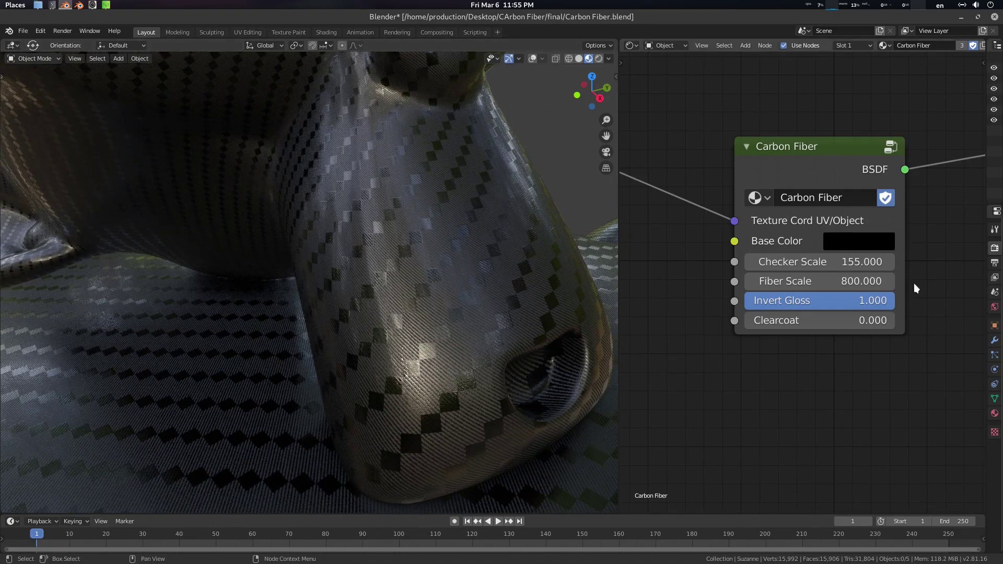
- Set the Carbon Fiber group's Checker Scale to 355 and examine the weave on the monkey and cube
{"action": "left_click", "coordinate": [852, 261]}
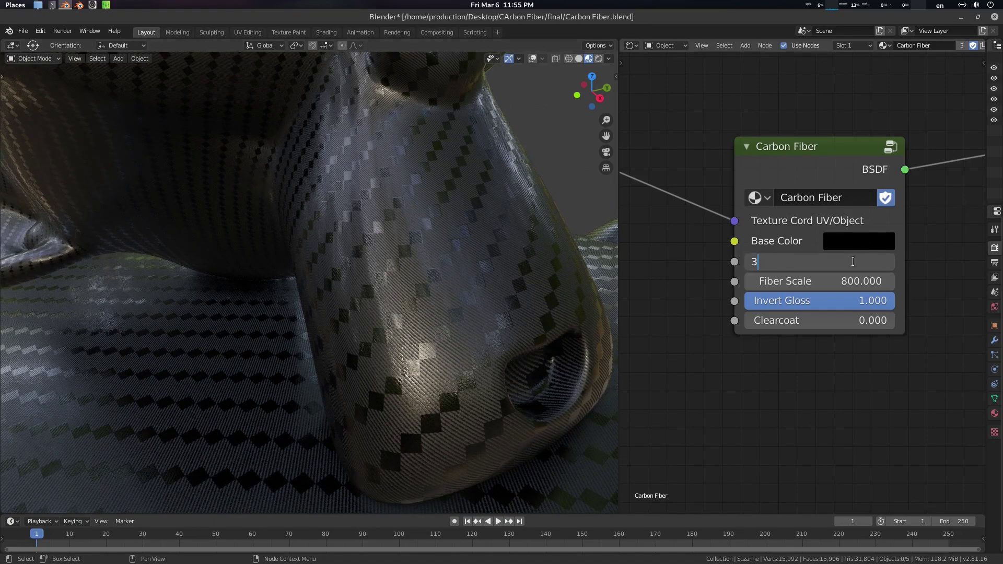
{"action": "key", "text": "Return"}
{"action": "scroll", "coordinate": [376, 304], "scroll_direction": "down", "scroll_amount": 7}
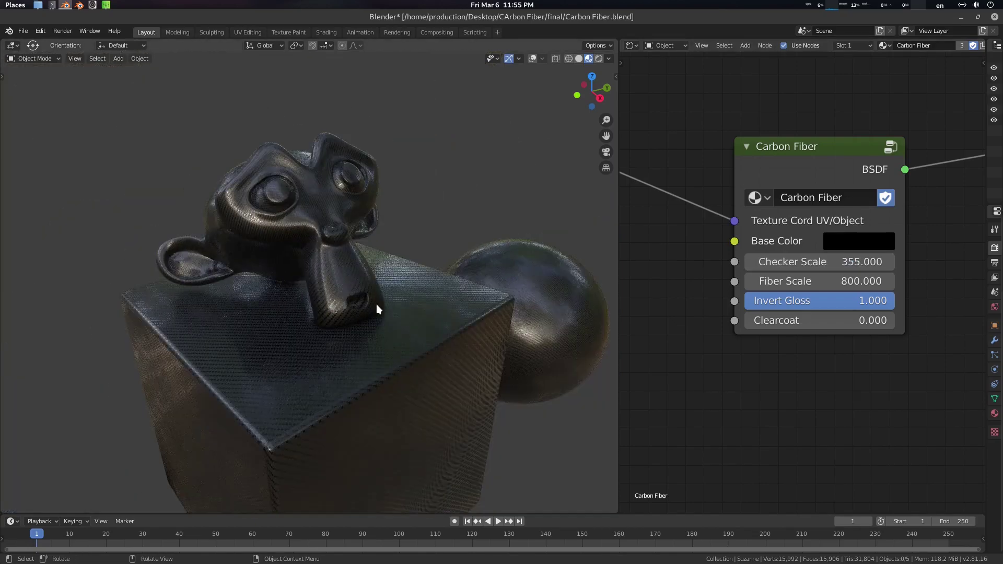
{"action": "middle_click_drag", "start_coordinate": [376, 304], "coordinate": [393, 268]}
{"action": "scroll", "coordinate": [378, 265], "scroll_direction": "up", "scroll_amount": 4}
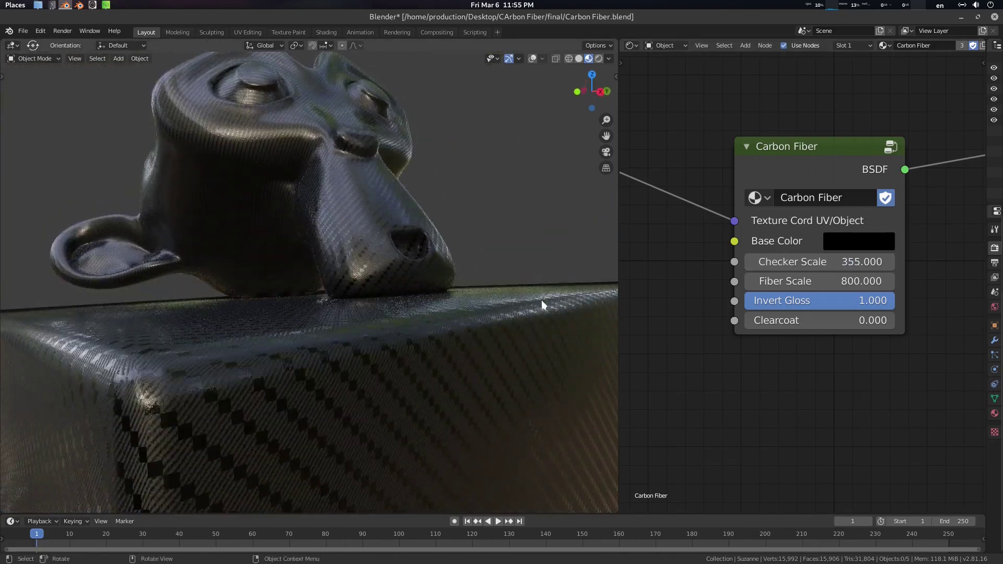
{"action": "middle_click_drag", "start_coordinate": [496, 264], "coordinate": [491, 296]}
{"action": "scroll", "coordinate": [515, 291], "scroll_direction": "up", "scroll_amount": 3}
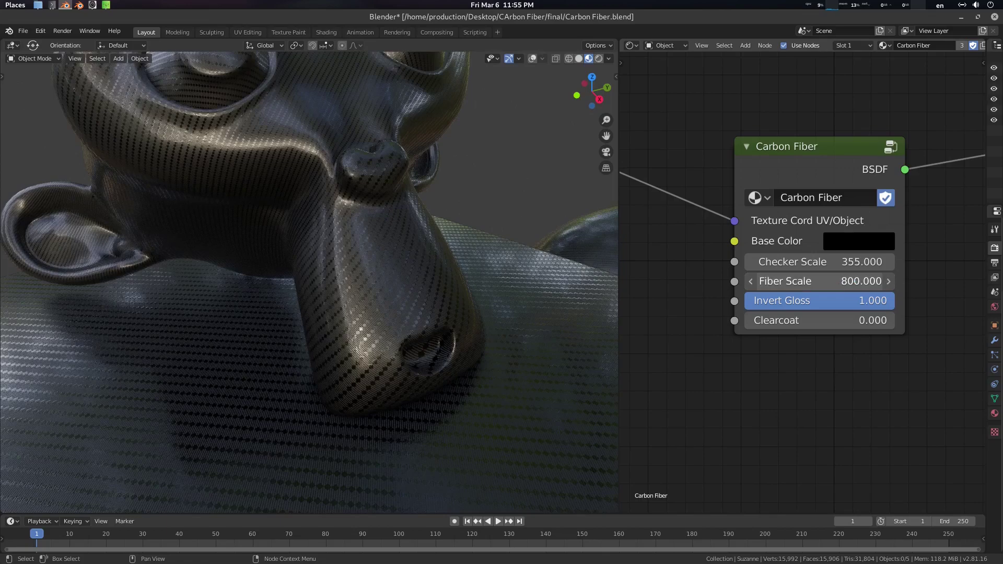
- Lower the Fiber Scale to 703.6 and inspect the individual fibers up close on the monkey head
{"action": "left_click_drag", "start_coordinate": [819, 281], "coordinate": [816, 281]}
{"action": "scroll", "coordinate": [453, 290], "scroll_direction": "up", "scroll_amount": 5}
{"action": "scroll", "coordinate": [418, 243], "scroll_direction": "up", "scroll_amount": 3}
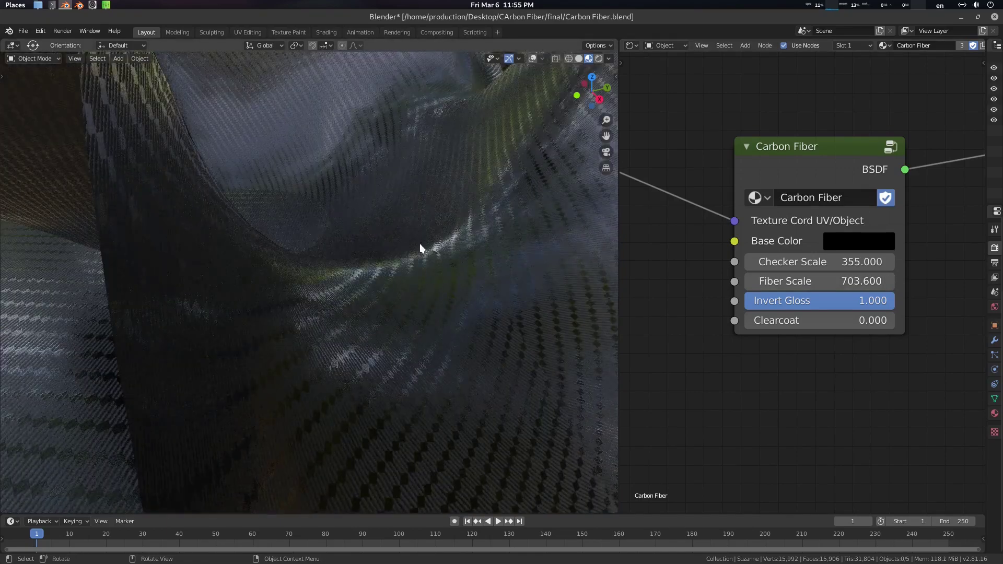
{"action": "scroll", "coordinate": [433, 280], "scroll_direction": "down", "scroll_amount": 2}
{"action": "middle_click_drag", "start_coordinate": [432, 280], "coordinate": [419, 266]}
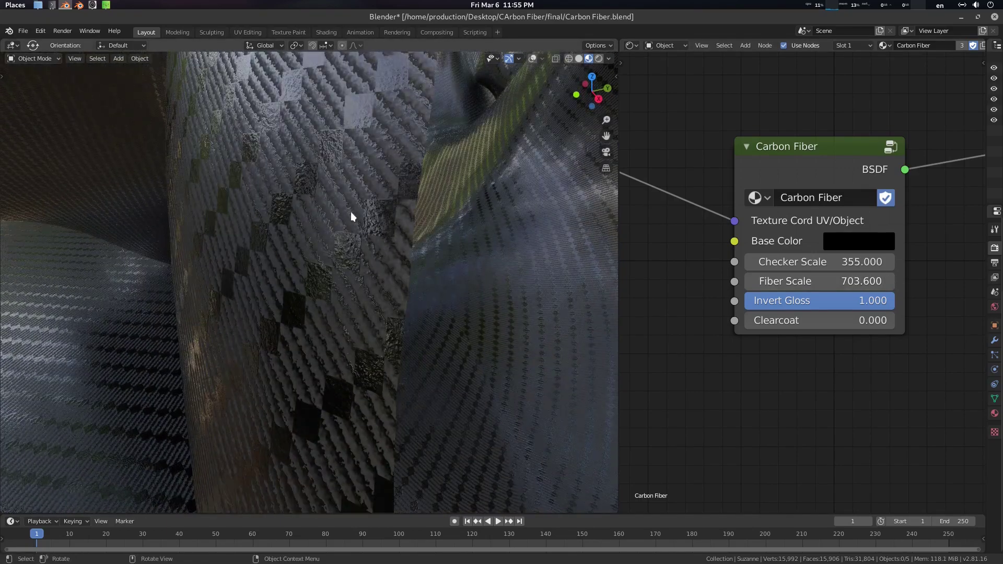
{"action": "scroll", "coordinate": [429, 201], "scroll_direction": "down", "scroll_amount": 1}
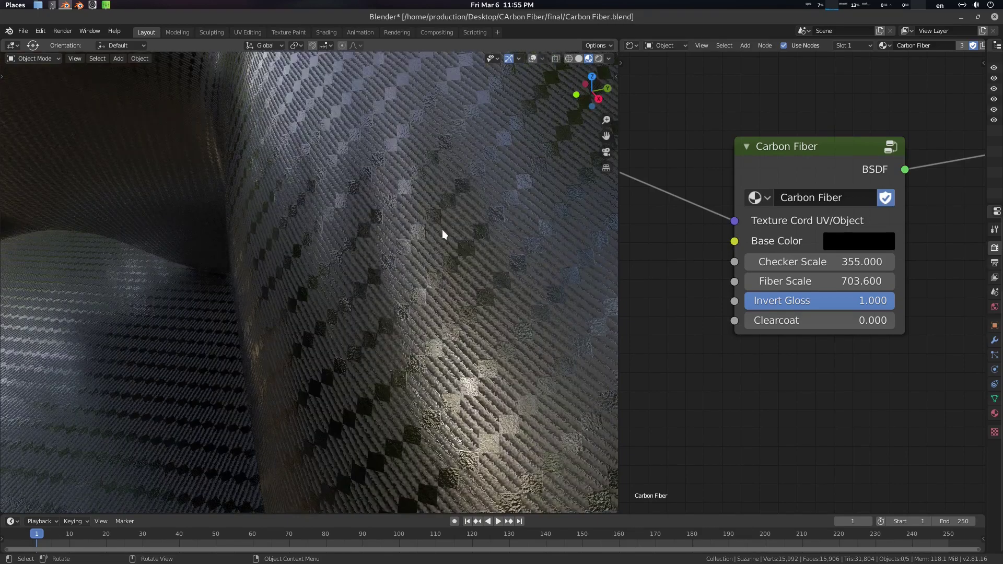
- Try another Fiber Scale value and restore it to 800 on the Carbon Fiber group
{"action": "left_click_drag", "start_coordinate": [825, 281], "coordinate": [804, 281]}
{"action": "left_click", "coordinate": [856, 280]}
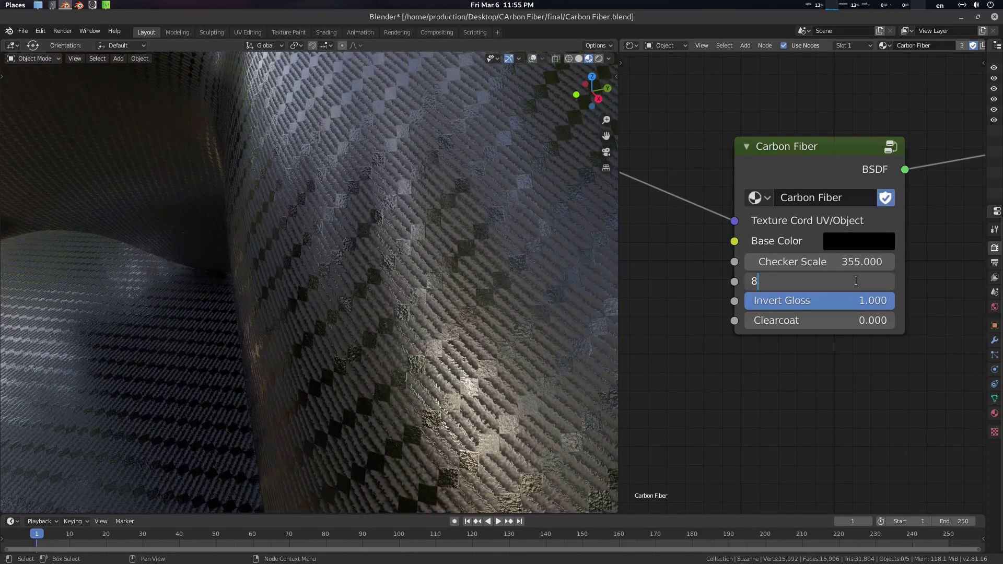
{"action": "key", "text": "Return"}
{"action": "scroll", "coordinate": [679, 245], "scroll_direction": "down", "scroll_amount": 3}
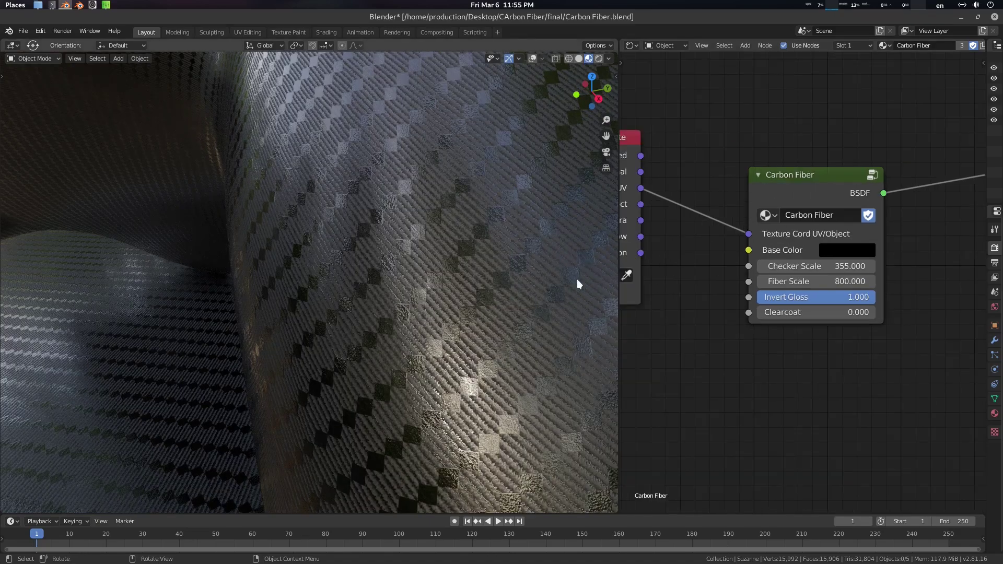
{"action": "scroll", "coordinate": [792, 323], "scroll_direction": "up", "scroll_amount": 4}
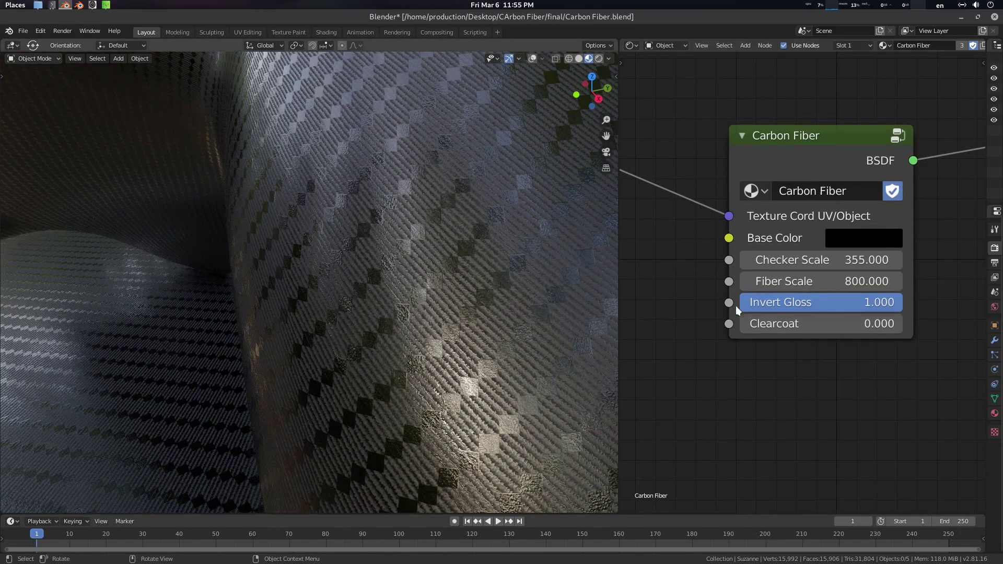
- Lower Invert Gloss to compare the reflections on the model, and return it to 1
{"action": "left_click_drag", "start_coordinate": [884, 307], "coordinate": [731, 307]}
{"action": "middle_click_drag", "start_coordinate": [585, 261], "coordinate": [446, 250]}
{"action": "middle_click_drag", "start_coordinate": [495, 284], "coordinate": [470, 245], "text": "ctrl"}
{"action": "left_click_drag", "start_coordinate": [761, 302], "coordinate": [888, 301]}
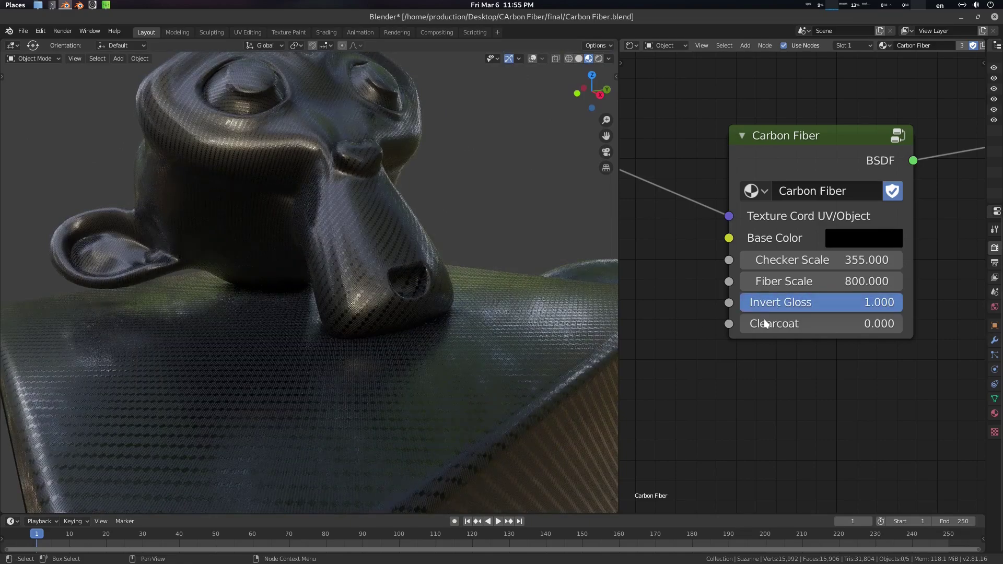
- Raise the Carbon Fiber group's Clearcoat to 1 and inspect the glossy coating on the cube and monkey
{"action": "left_click_drag", "start_coordinate": [806, 324], "coordinate": [898, 325]}
{"action": "scroll", "coordinate": [368, 315], "scroll_direction": "down", "scroll_amount": 3}
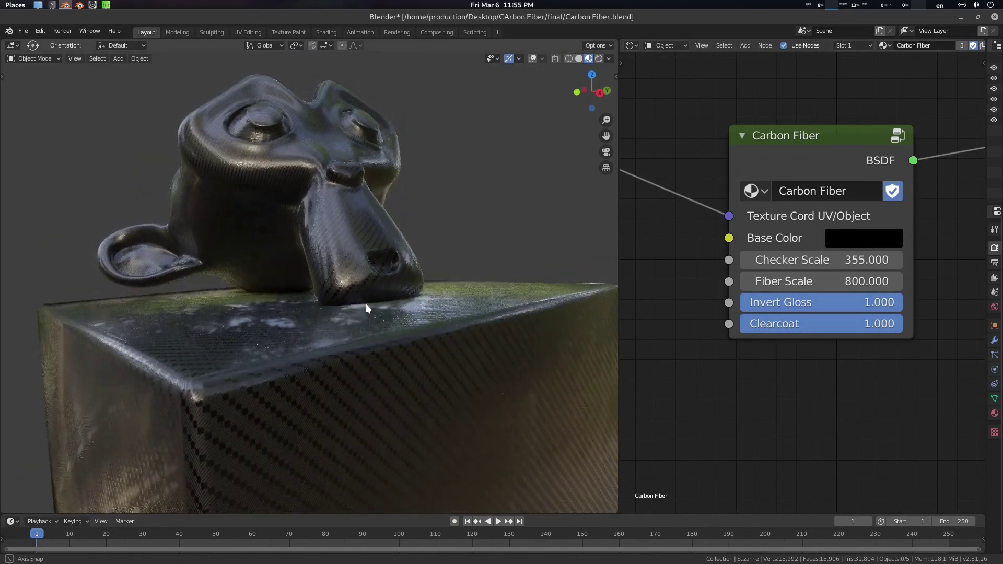
{"action": "scroll", "coordinate": [268, 360], "scroll_direction": "down", "scroll_amount": 2}
{"action": "middle_click_drag", "start_coordinate": [278, 355], "coordinate": [349, 129]}
{"action": "scroll", "coordinate": [356, 255], "scroll_direction": "up", "scroll_amount": 5}
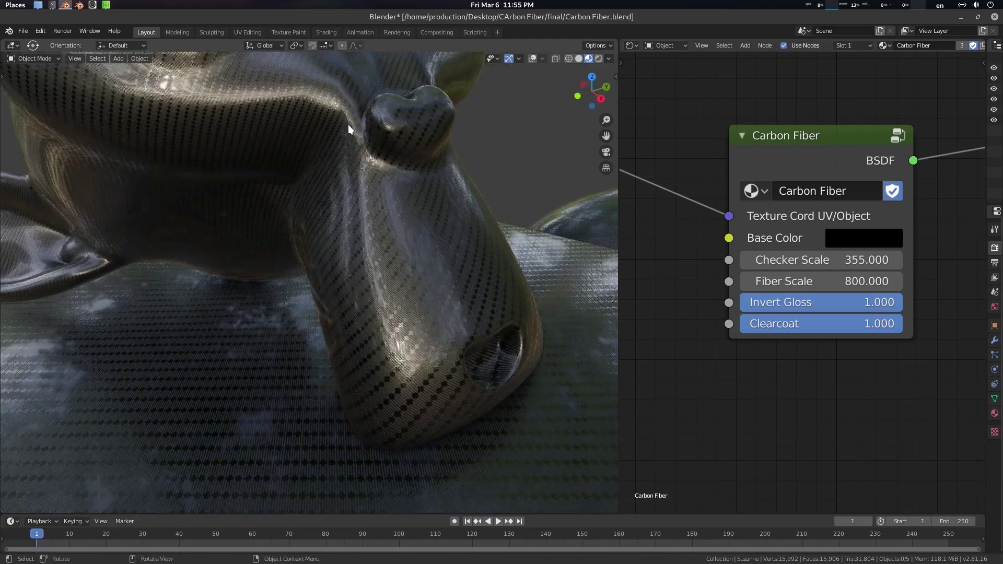
{"action": "middle_click_drag", "start_coordinate": [432, 348], "coordinate": [434, 320]}
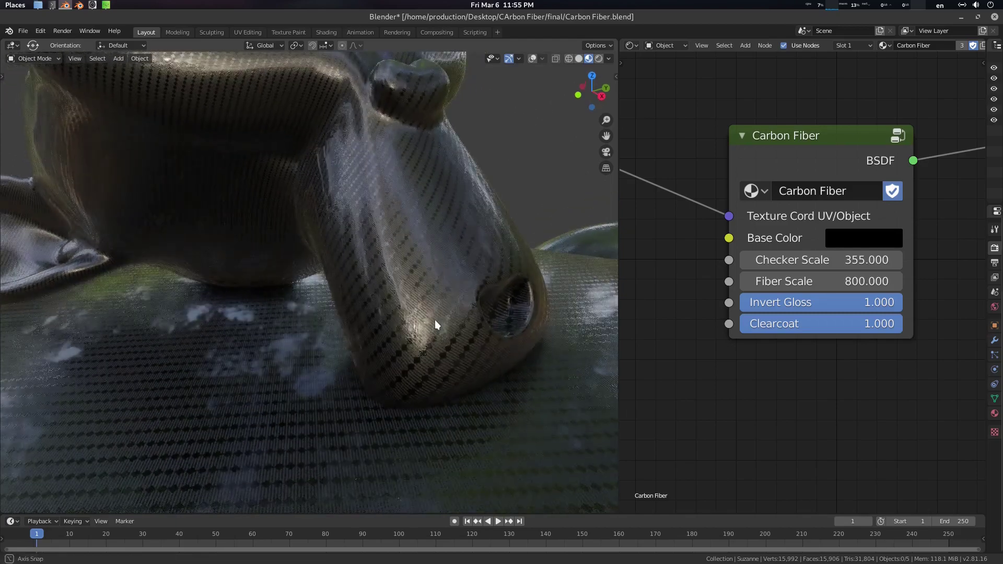
- Reset the Clearcoat to 0 and shift the Carbon Fiber node slightly while reviewing the whole model
{"action": "left_click_drag", "start_coordinate": [832, 324], "coordinate": [768, 324]}
{"action": "scroll", "coordinate": [395, 328], "scroll_direction": "down", "scroll_amount": 6}
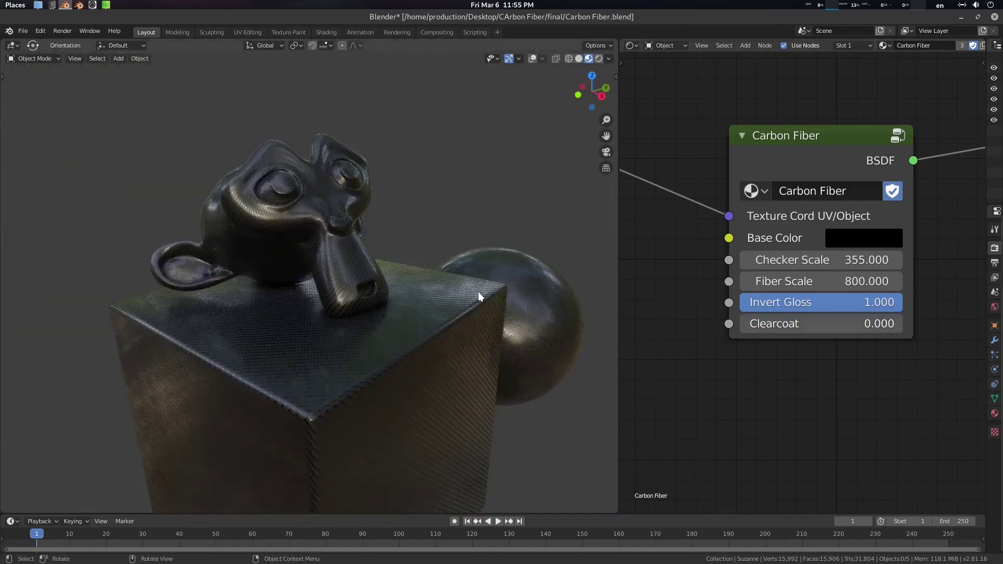
{"action": "middle_click_drag", "start_coordinate": [479, 296], "coordinate": [435, 300]}
{"action": "left_click_drag", "start_coordinate": [820, 133], "coordinate": [791, 128]}
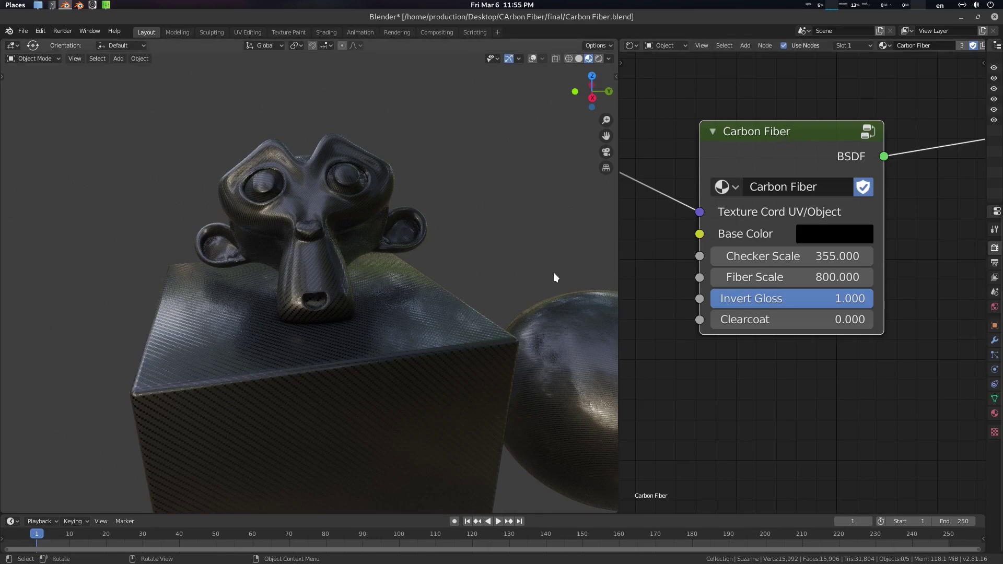
{"action": "middle_click_drag", "start_coordinate": [499, 274], "coordinate": [391, 291]}
{"action": "scroll", "coordinate": [418, 292], "scroll_direction": "up", "scroll_amount": 5}
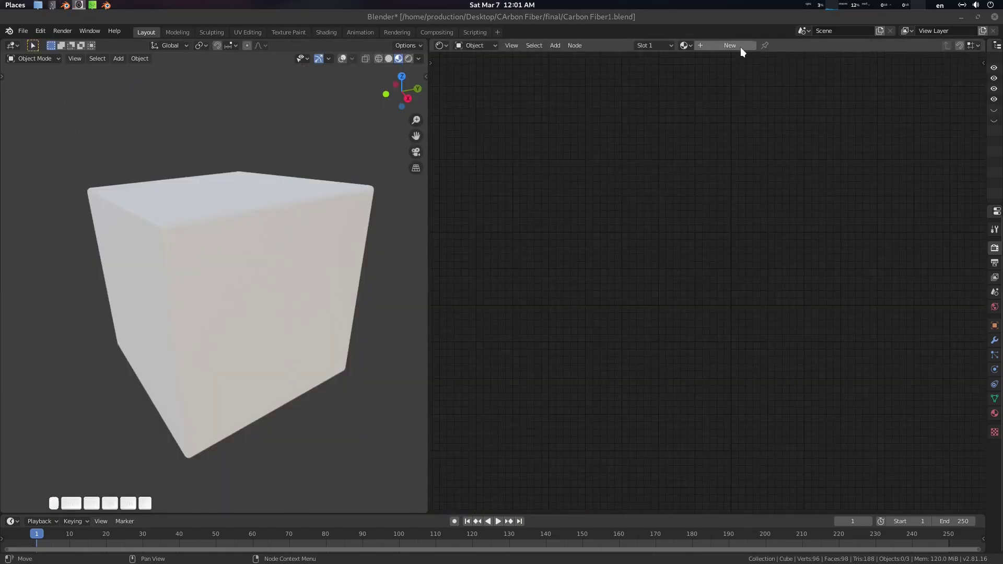
- Create a new material on the cube and name it carbon_demo
{"action": "left_click", "coordinate": [732, 45]}
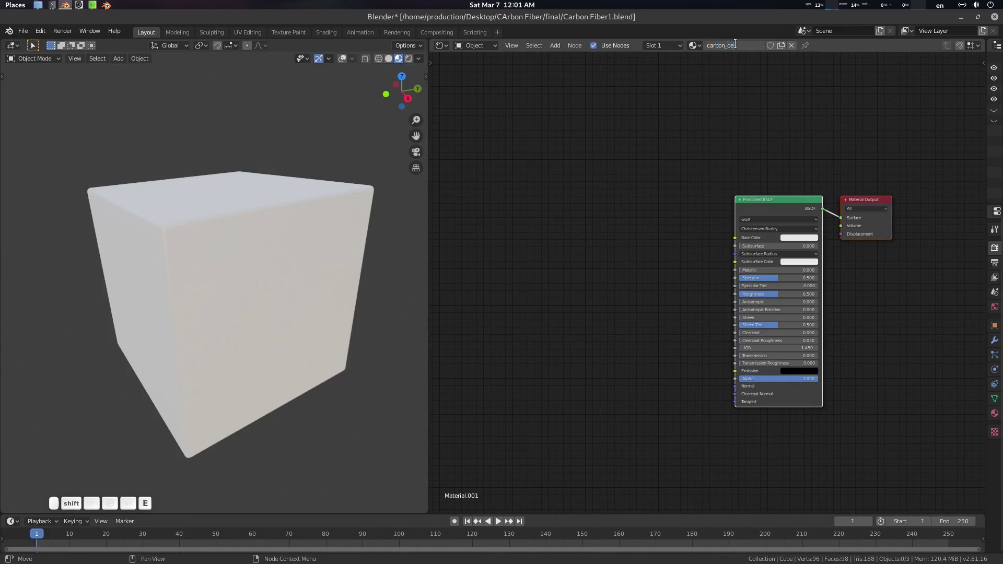
{"action": "scroll", "coordinate": [662, 272], "scroll_direction": "up", "scroll_amount": 6}
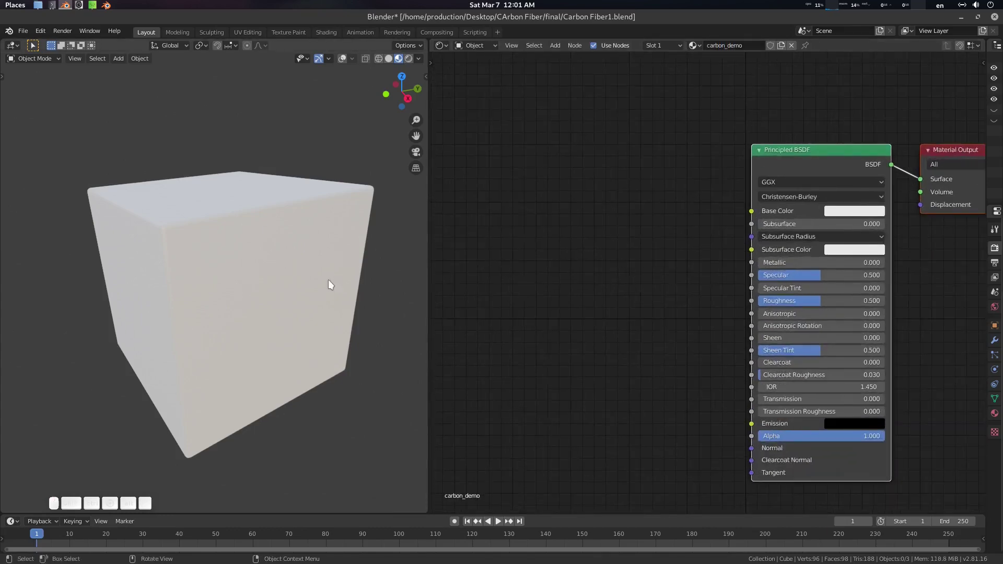
{"action": "middle_click_drag", "start_coordinate": [296, 268], "coordinate": [302, 239]}
- Add a Checker Texture node in the empty area before the Principled BSDF
{"action": "key", "text": "shift+a"}
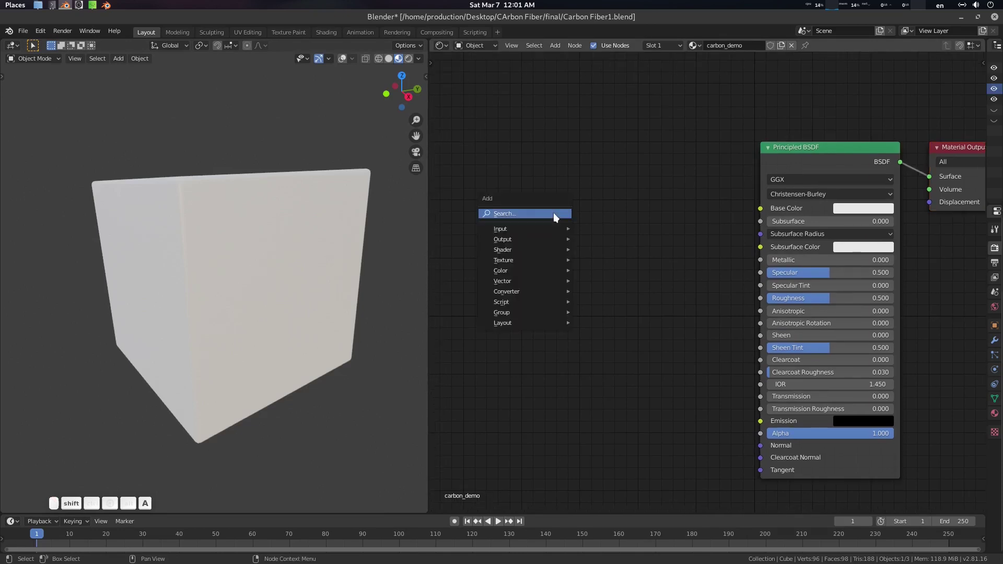
{"action": "left_click", "coordinate": [554, 212]}
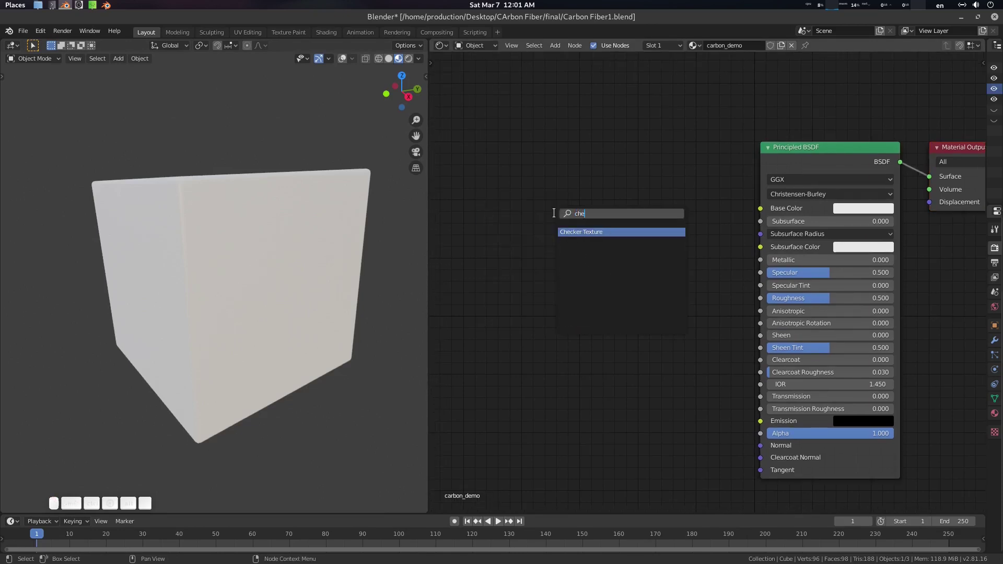
{"action": "key", "text": "Return"}
{"action": "left_click", "coordinate": [587, 234]}
- Set the Checker Texture's Color2 to pure black and its Color1 to pure white
{"action": "left_click", "coordinate": [628, 289]}
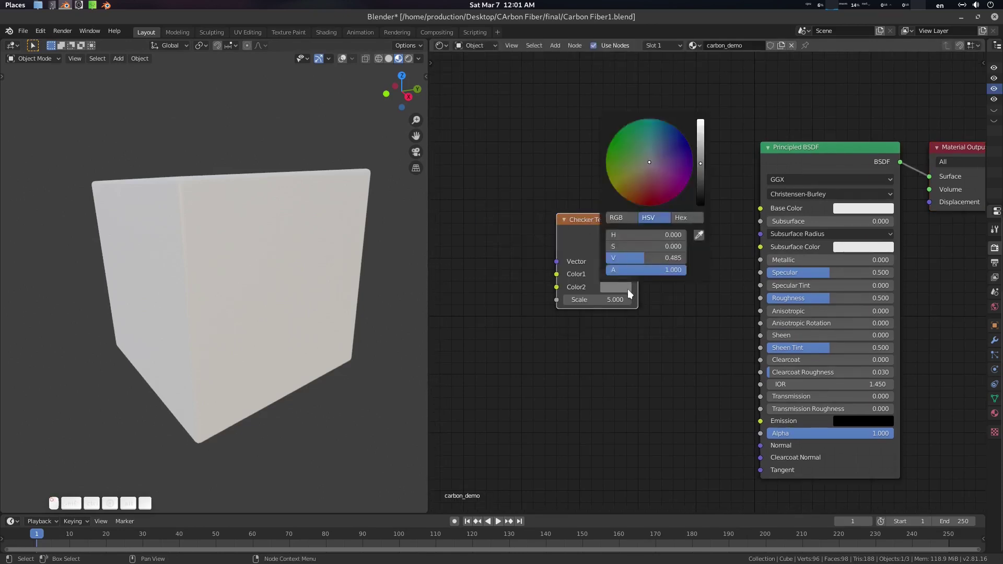
{"action": "left_click_drag", "start_coordinate": [699, 189], "coordinate": [700, 225]}
{"action": "left_click", "coordinate": [616, 274]}
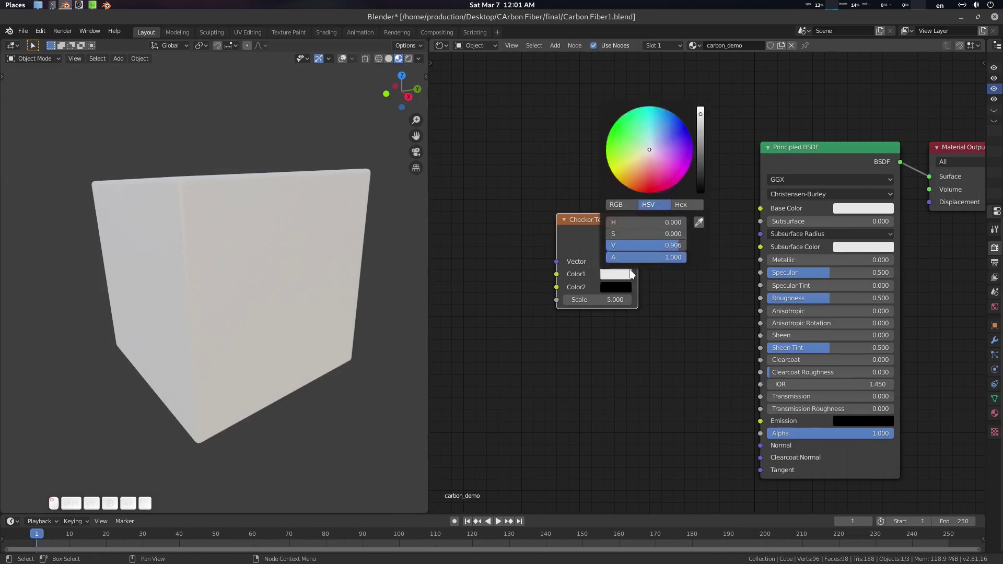
{"action": "left_click_drag", "start_coordinate": [703, 133], "coordinate": [707, 97]}
{"action": "middle_click_drag", "start_coordinate": [657, 265], "coordinate": [721, 252]}
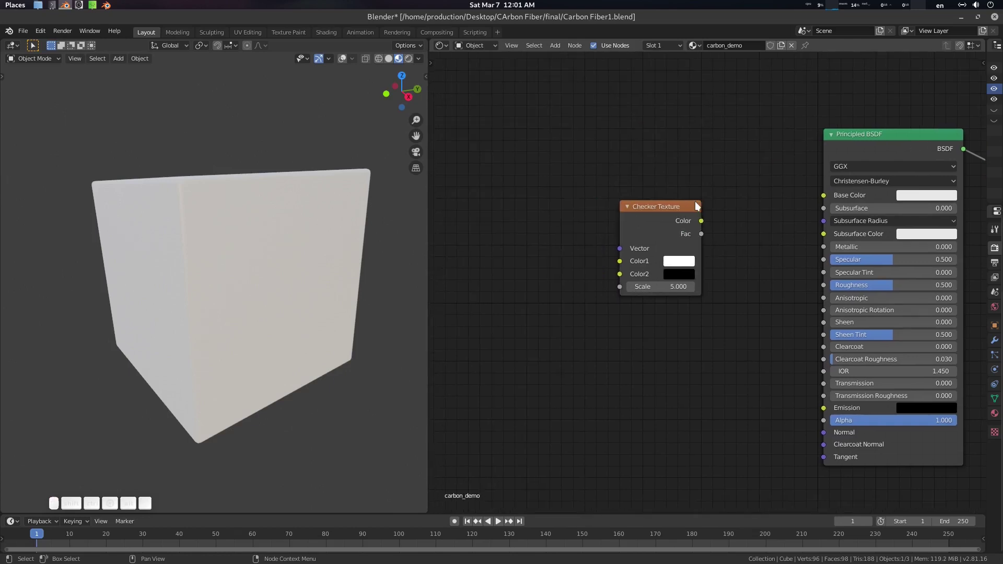
- Preview the Checker Texture directly on the cube and connect Texture Coordinate and Mapping nodes to its Vector input
{"action": "left_click", "coordinate": [679, 208], "text": "ctrl+shift"}
{"action": "middle_click_drag", "start_coordinate": [275, 214], "coordinate": [266, 256]}
{"action": "middle_click_drag", "start_coordinate": [530, 271], "coordinate": [607, 271]}
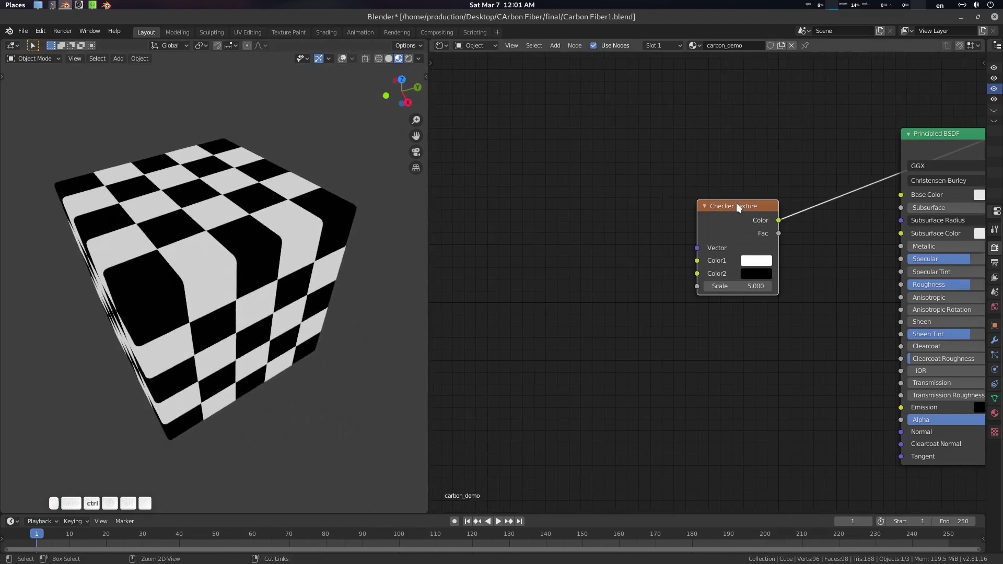
{"action": "key", "text": "ctrl+t"}
{"action": "scroll", "coordinate": [616, 361], "scroll_direction": "up", "scroll_amount": 2, "text": "ctrl"}
{"action": "scroll", "coordinate": [606, 313], "scroll_direction": "up", "scroll_amount": 1, "text": "ctrl"}
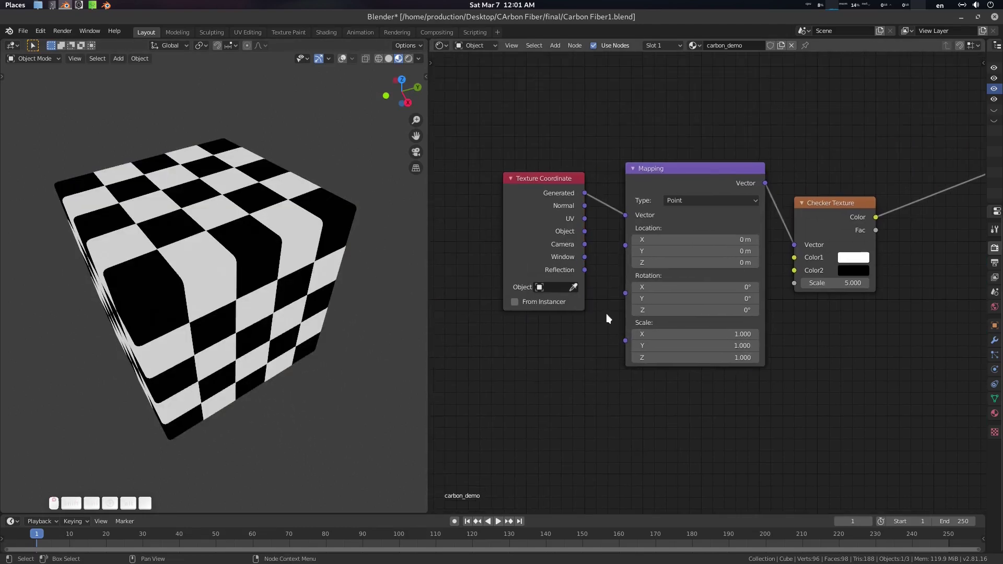
- Spread out the Texture Coordinate and Mapping nodes and feed the Mapping node's Vector input from the Object coordinates
{"action": "left_click_drag", "start_coordinate": [548, 176], "coordinate": [474, 177]}
{"action": "left_click_drag", "start_coordinate": [681, 168], "coordinate": [603, 152]}
{"action": "middle_click_drag", "start_coordinate": [500, 243], "coordinate": [565, 237]}
{"action": "left_click_drag", "start_coordinate": [557, 168], "coordinate": [515, 169]}
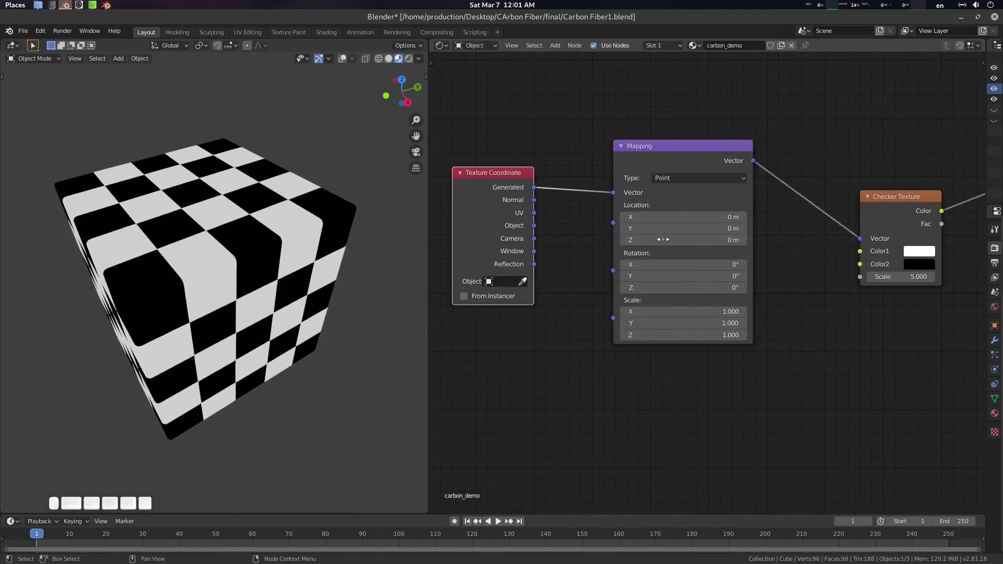
{"action": "scroll", "coordinate": [569, 252], "scroll_direction": "down", "scroll_amount": 1, "text": "ctrl"}
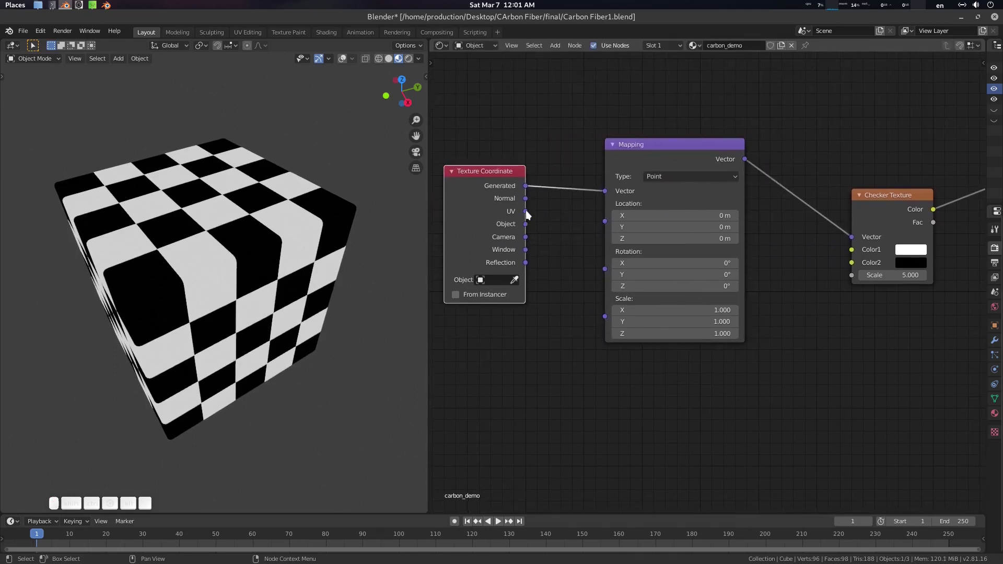
{"action": "left_click_drag", "start_coordinate": [525, 223], "coordinate": [543, 231]}
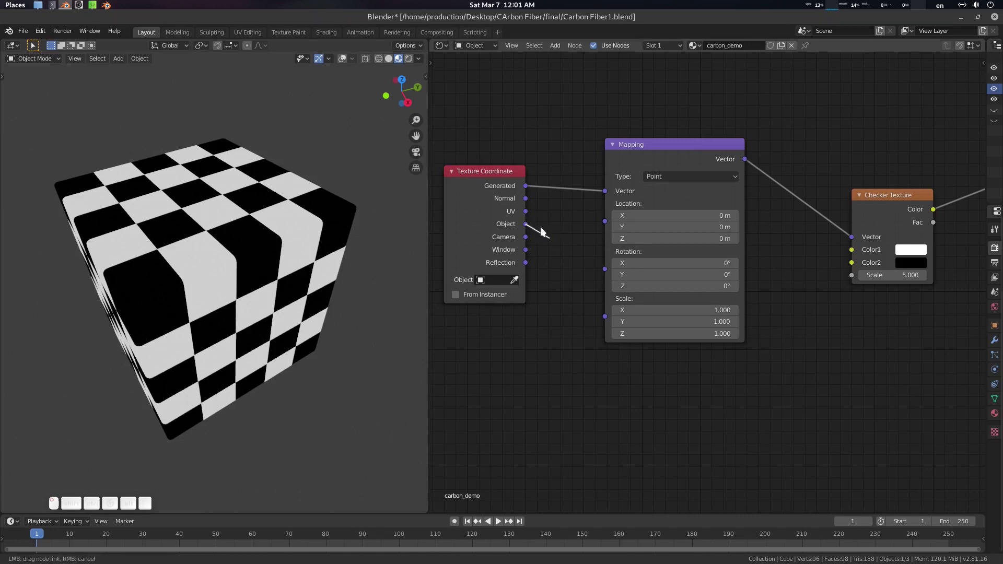
{"action": "left_click_drag", "start_coordinate": [598, 191], "coordinate": [603, 189]}
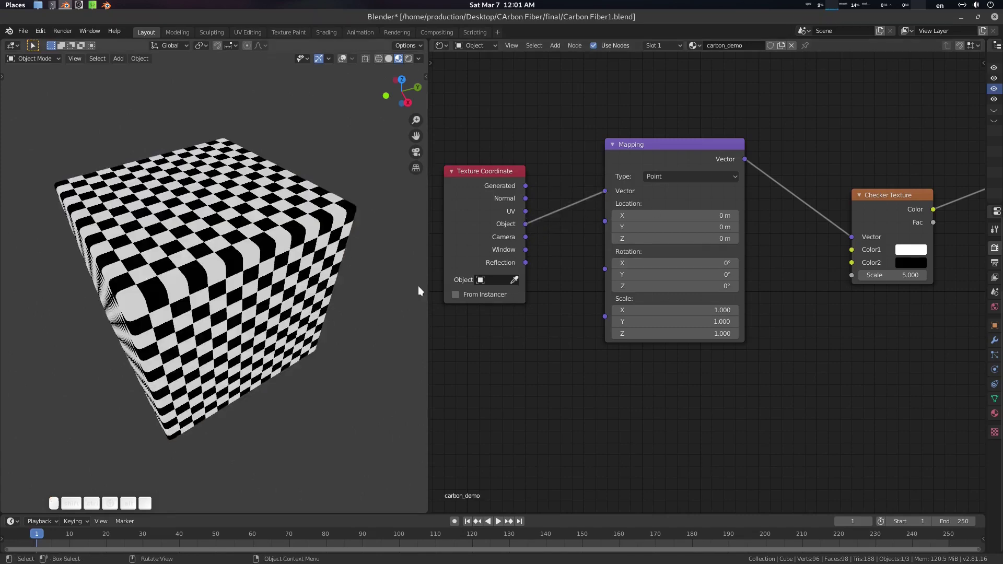
- Unhide the hidden objects and link the cube's carbon_demo material to the sphere
{"action": "middle_click_drag", "start_coordinate": [329, 287], "coordinate": [337, 246], "text": "shift"}
{"action": "key", "text": "alt+h"}
{"action": "left_click", "coordinate": [337, 250]}
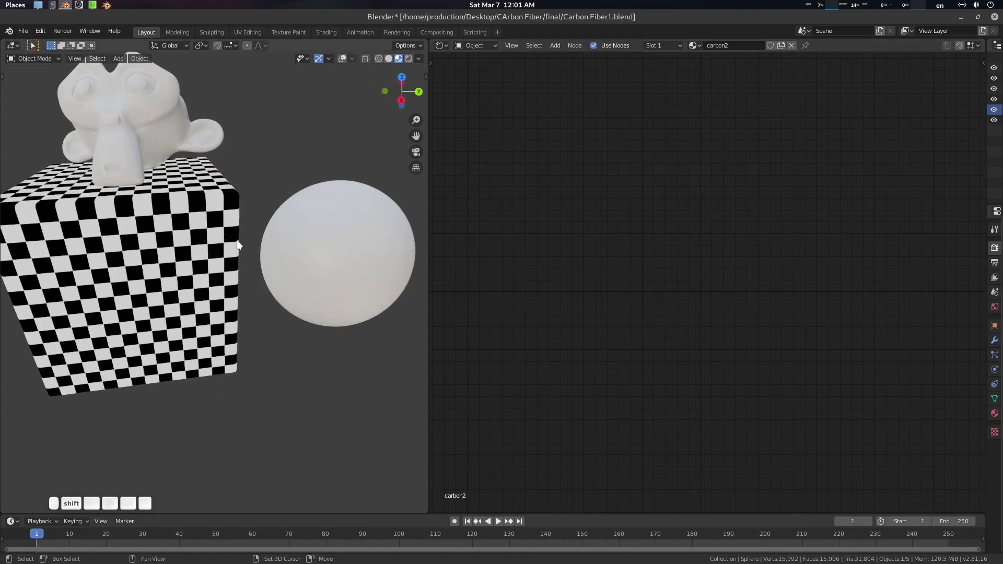
{"action": "left_click", "coordinate": [169, 246], "text": "shift"}
{"action": "key", "text": "ctrl+l"}
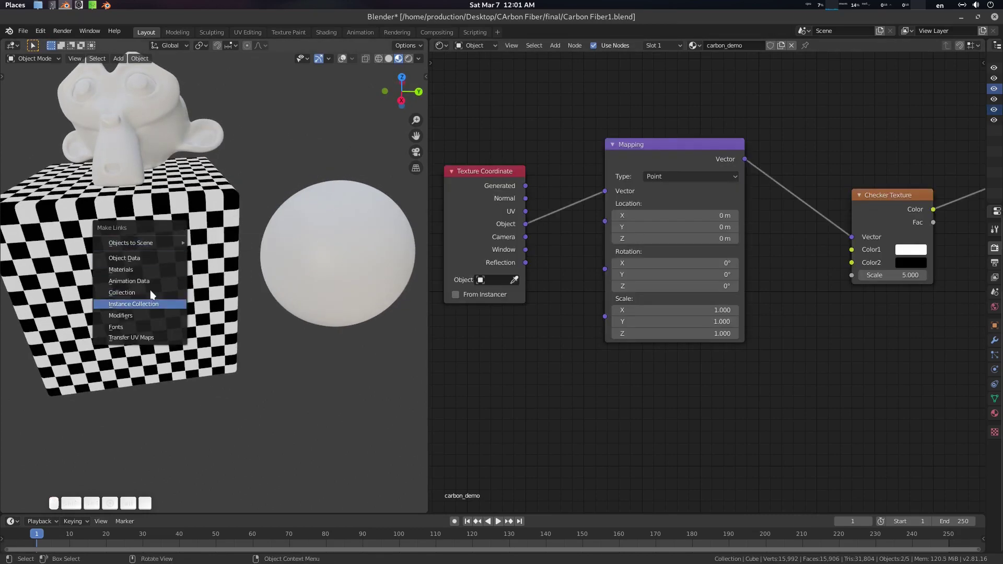
{"action": "left_click", "coordinate": [150, 269]}
- Deselect everything and examine how the Object-based checker pattern wraps around the sphere
{"action": "middle_click_drag", "start_coordinate": [309, 274], "coordinate": [268, 265]}
{"action": "scroll", "coordinate": [320, 289], "scroll_direction": "up", "scroll_amount": 4}
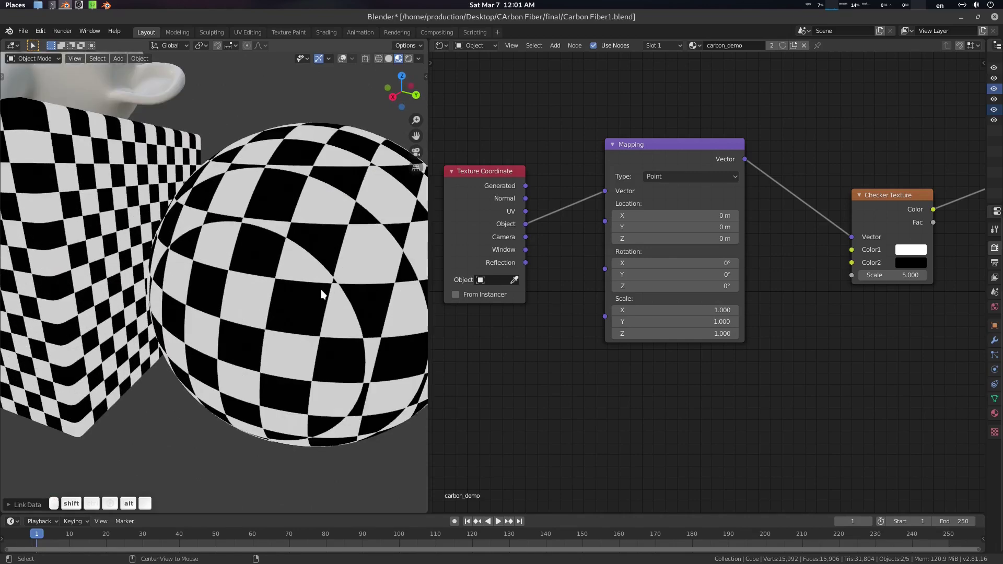
{"action": "key", "text": "alt+a"}
{"action": "scroll", "coordinate": [339, 289], "scroll_direction": "down", "scroll_amount": 2}
{"action": "middle_click_drag", "start_coordinate": [398, 290], "coordinate": [330, 300], "text": "shift"}
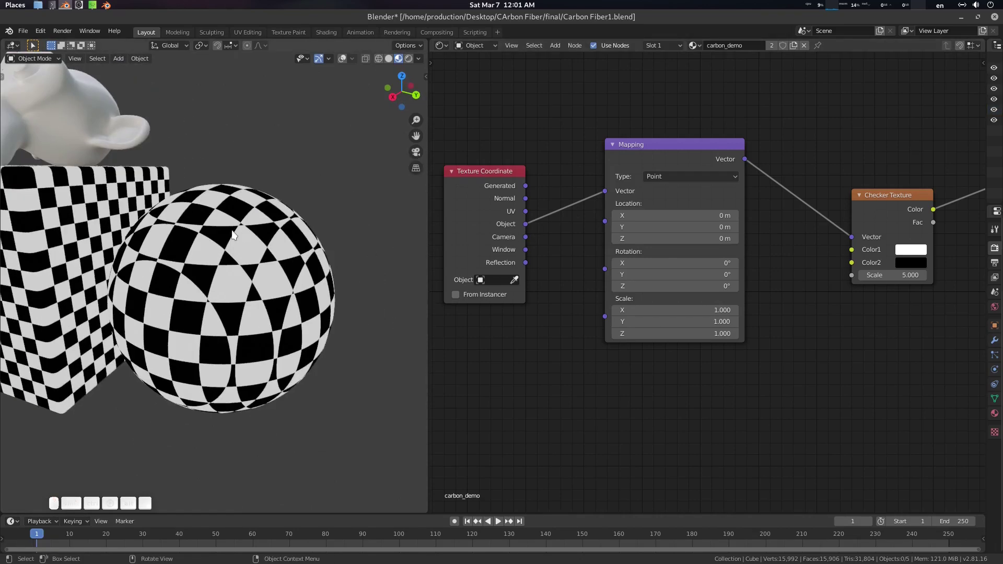
{"action": "middle_click_drag", "start_coordinate": [223, 390], "coordinate": [160, 338]}
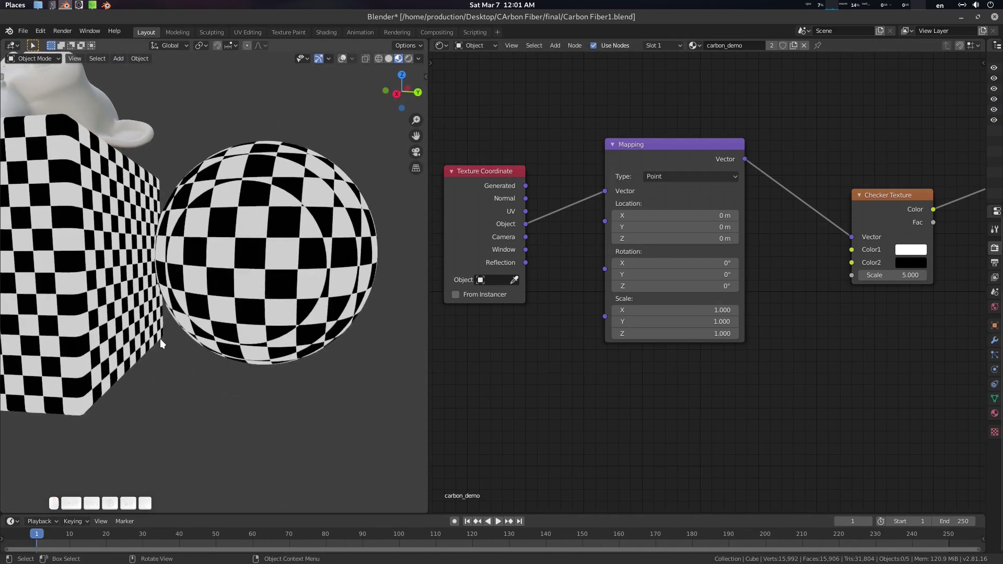
{"action": "middle_click_drag", "start_coordinate": [298, 273], "coordinate": [238, 282]}
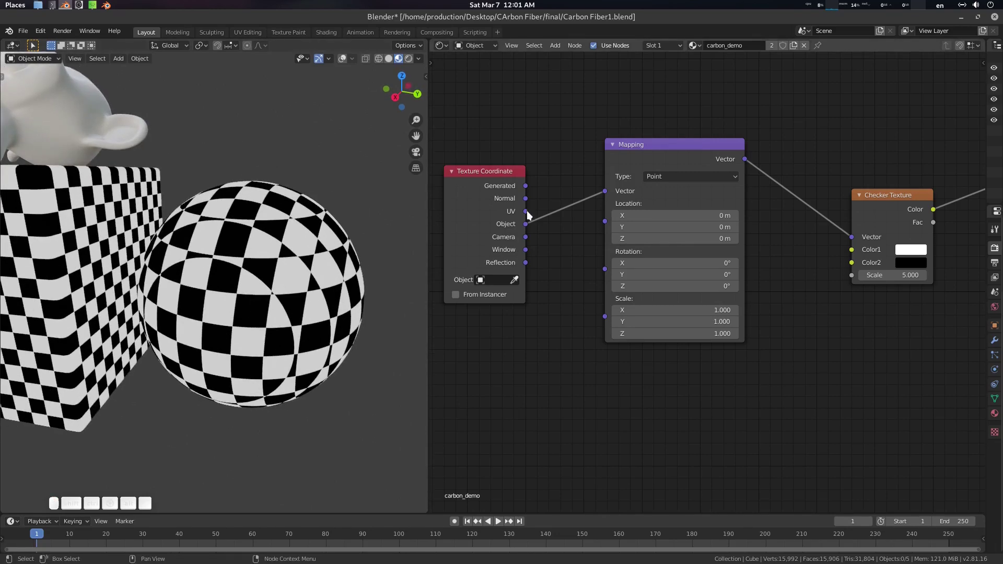
- Feed the Mapping node's Vector input from the UV coordinates instead and view the pattern on the cube and sphere
{"action": "left_click_drag", "start_coordinate": [526, 211], "coordinate": [605, 191]}
{"action": "scroll", "coordinate": [262, 312], "scroll_direction": "down", "scroll_amount": 3}
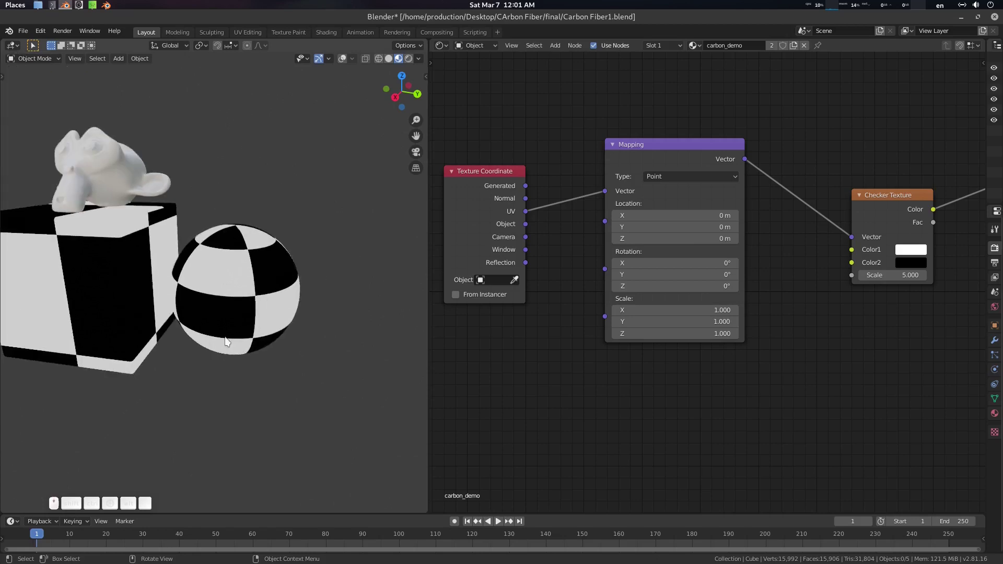
{"action": "middle_click_drag", "start_coordinate": [261, 312], "coordinate": [284, 337]}
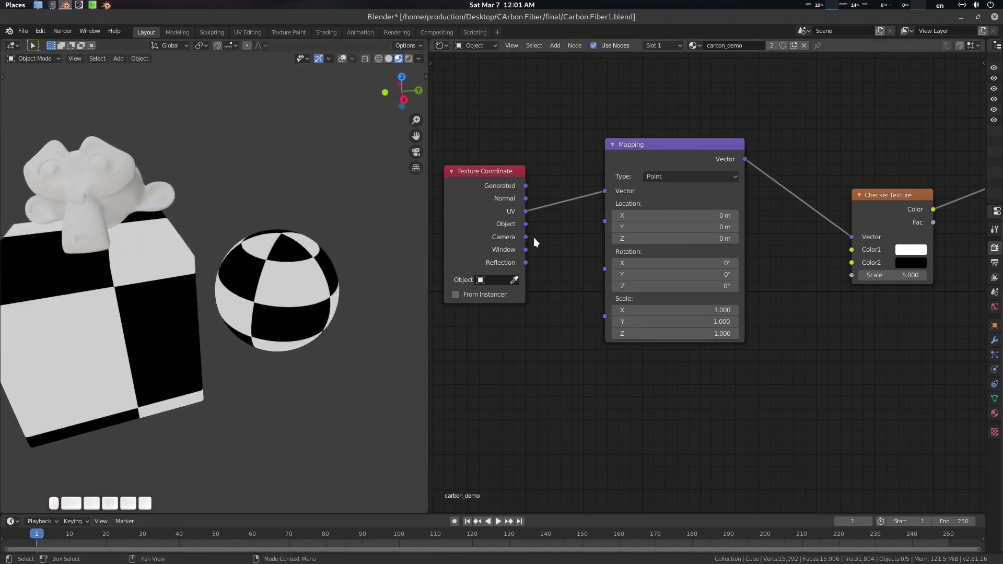
{"action": "middle_click_drag", "start_coordinate": [534, 237], "coordinate": [568, 263]}
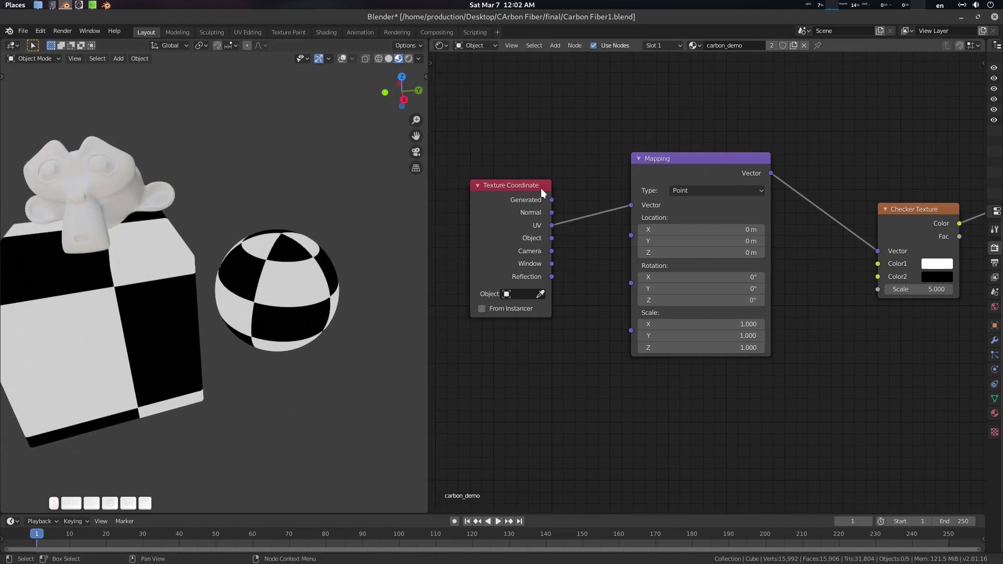
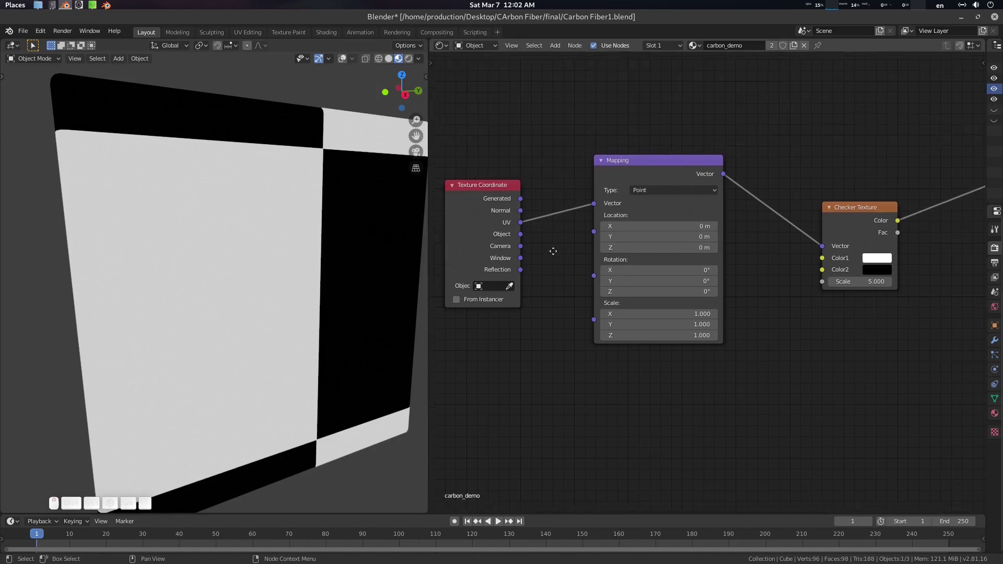
- Reposition the Checker Texture node between Mapping and the Principled BSDF and place a duplicate of it below
{"action": "left_click_drag", "start_coordinate": [719, 186], "coordinate": [783, 126]}
{"action": "middle_click_drag", "start_coordinate": [774, 184], "coordinate": [682, 203]}
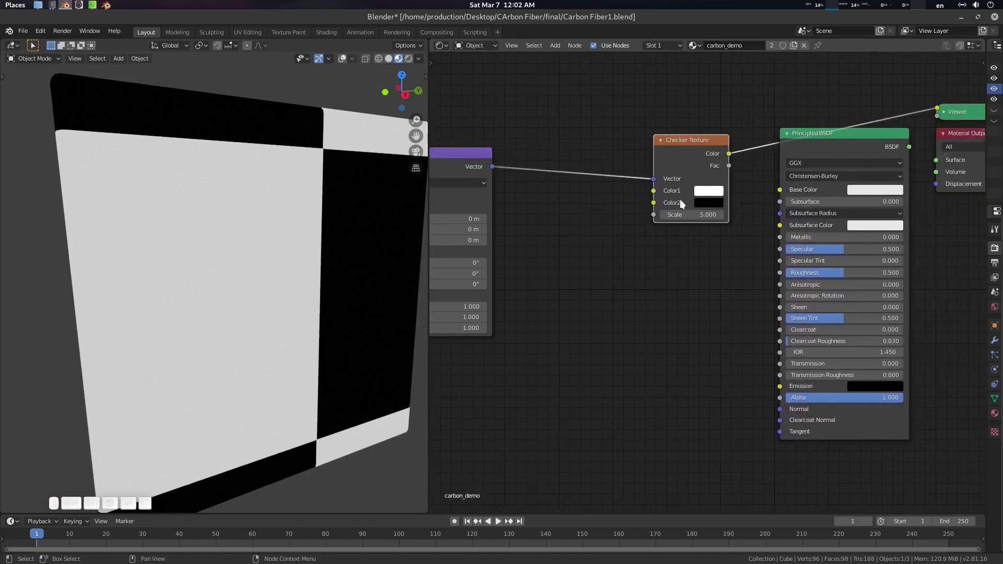
{"action": "scroll", "coordinate": [682, 209], "scroll_direction": "down", "scroll_amount": 3}
{"action": "middle_click_drag", "start_coordinate": [681, 237], "coordinate": [694, 244]}
{"action": "left_click_drag", "start_coordinate": [702, 176], "coordinate": [649, 158]}
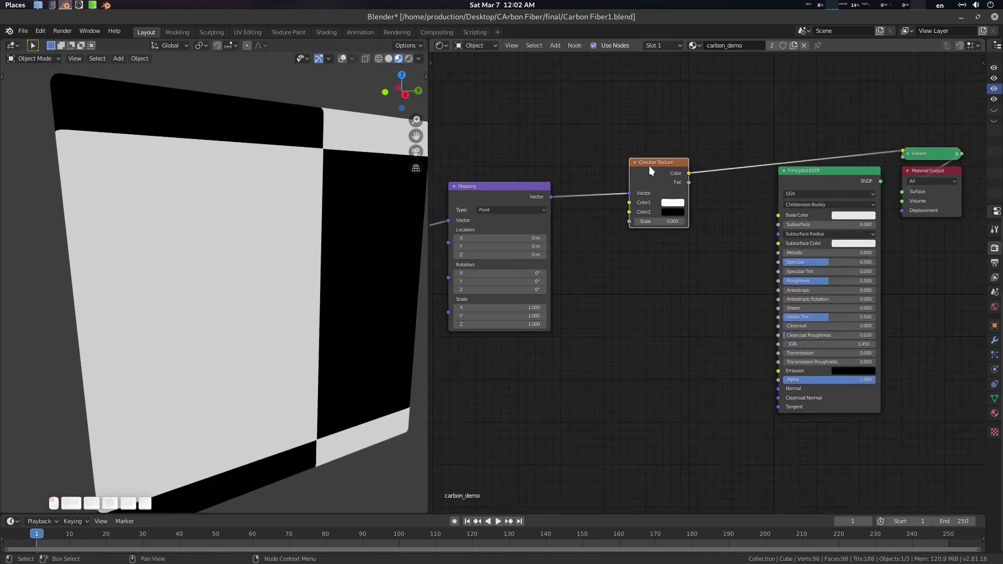
{"action": "key", "text": "shift+d"}
{"action": "left_click", "coordinate": [655, 262]}
- Connect the Mapping node's Vector output to the duplicate Checker Texture's Vector input
{"action": "scroll", "coordinate": [701, 251], "scroll_direction": "up", "scroll_amount": 6}
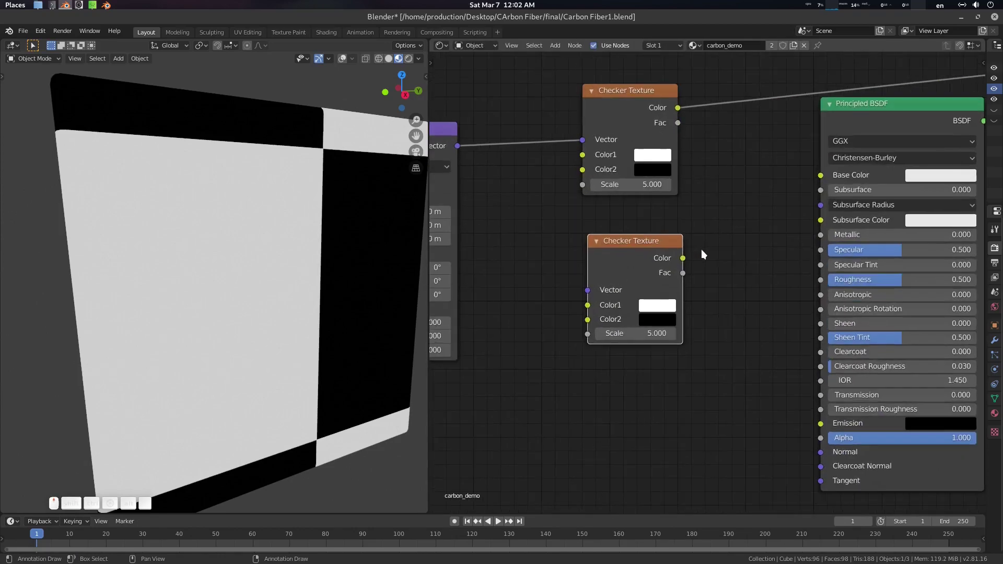
{"action": "middle_click_drag", "start_coordinate": [698, 250], "coordinate": [757, 299]}
{"action": "middle_click_drag", "start_coordinate": [558, 237], "coordinate": [587, 241]}
{"action": "left_click_drag", "start_coordinate": [547, 200], "coordinate": [752, 333]}
{"action": "middle_click_drag", "start_coordinate": [669, 283], "coordinate": [711, 273]}
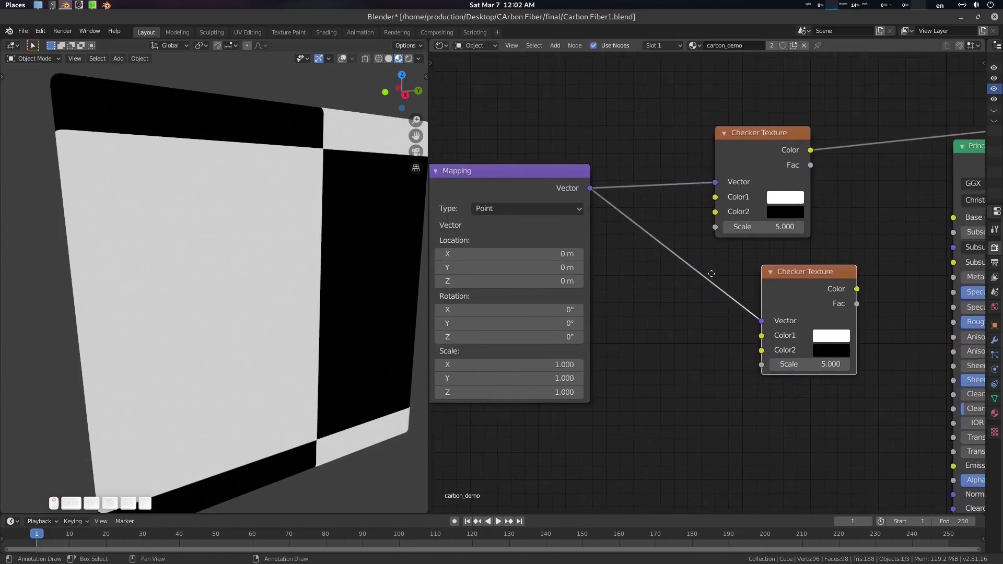
- Move the Mapping node next to the Texture Coordinate node to free space before the checker textures
{"action": "scroll", "coordinate": [712, 273], "scroll_direction": "down", "scroll_amount": 6}
{"action": "middle_click_drag", "start_coordinate": [632, 273], "coordinate": [728, 271]}
{"action": "left_click_drag", "start_coordinate": [551, 245], "coordinate": [488, 215]}
{"action": "left_click_drag", "start_coordinate": [660, 216], "coordinate": [663, 216]}
{"action": "scroll", "coordinate": [699, 267], "scroll_direction": "right", "scroll_amount": 6, "text": "ctrl"}
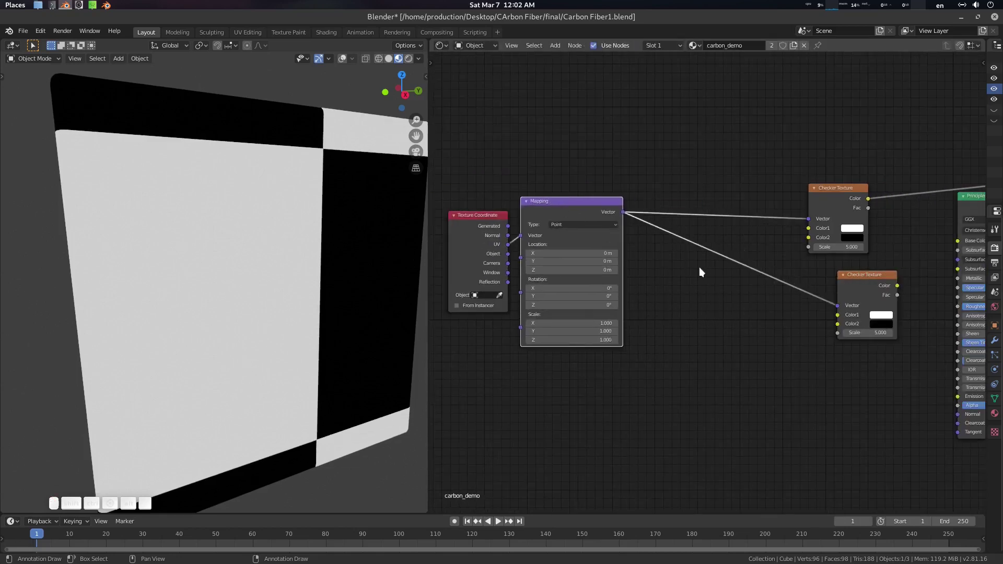
- Add a Value node between Mapping and the lower Checker Texture and set it to 50
{"action": "key", "text": "shift+a"}
{"action": "left_click", "coordinate": [616, 283]}
{"action": "type", "text": "va"}
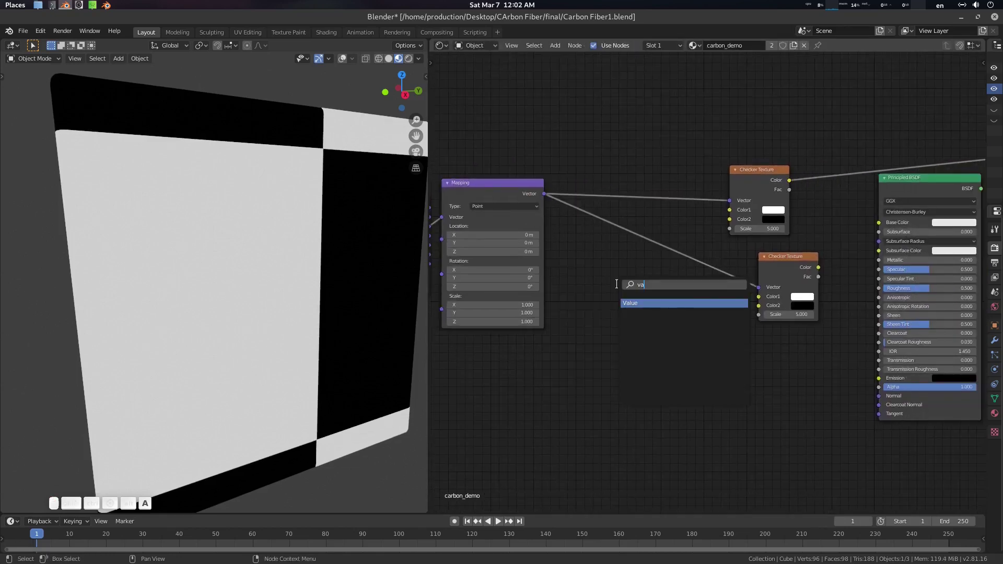
{"action": "type", "text": "l"}
{"action": "key", "text": "Return"}
{"action": "left_click", "coordinate": [616, 285]}
{"action": "scroll", "coordinate": [697, 298], "scroll_direction": "up", "scroll_amount": 4}
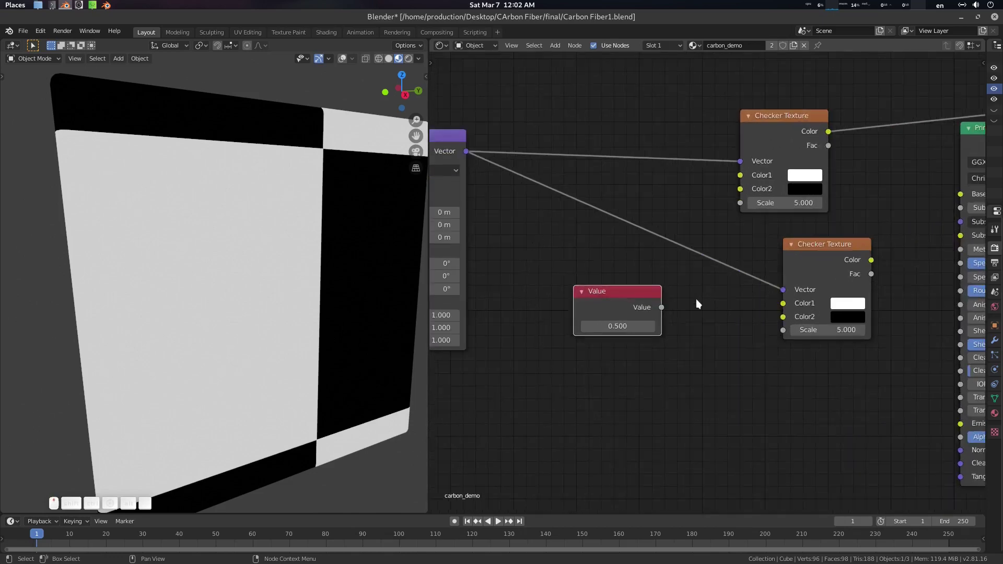
{"action": "left_click", "coordinate": [608, 338]}
{"action": "type", "text": "50"}
{"action": "key", "text": "Return"}
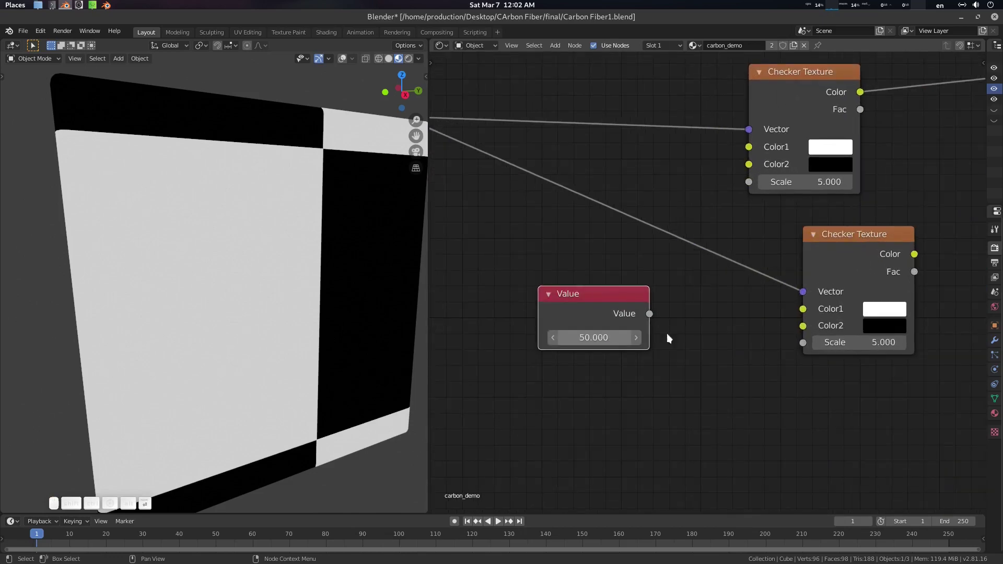
- Connect the Value node's output to the Scale inputs of both Checker Texture nodes
{"action": "left_click_drag", "start_coordinate": [735, 183], "coordinate": [739, 183]}
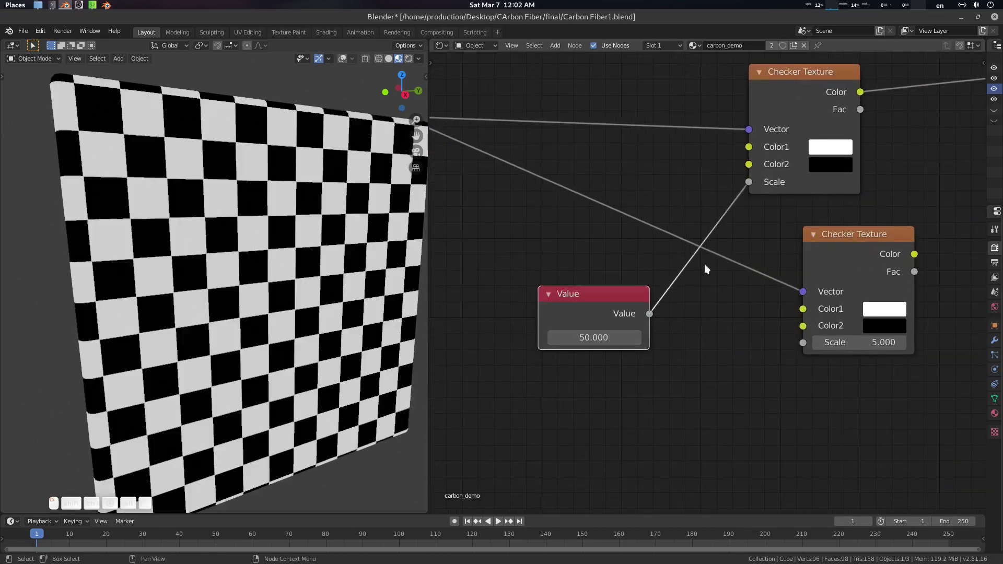
{"action": "left_click_drag", "start_coordinate": [650, 313], "coordinate": [802, 343]}
{"action": "scroll", "coordinate": [658, 336], "scroll_direction": "down", "scroll_amount": 3}
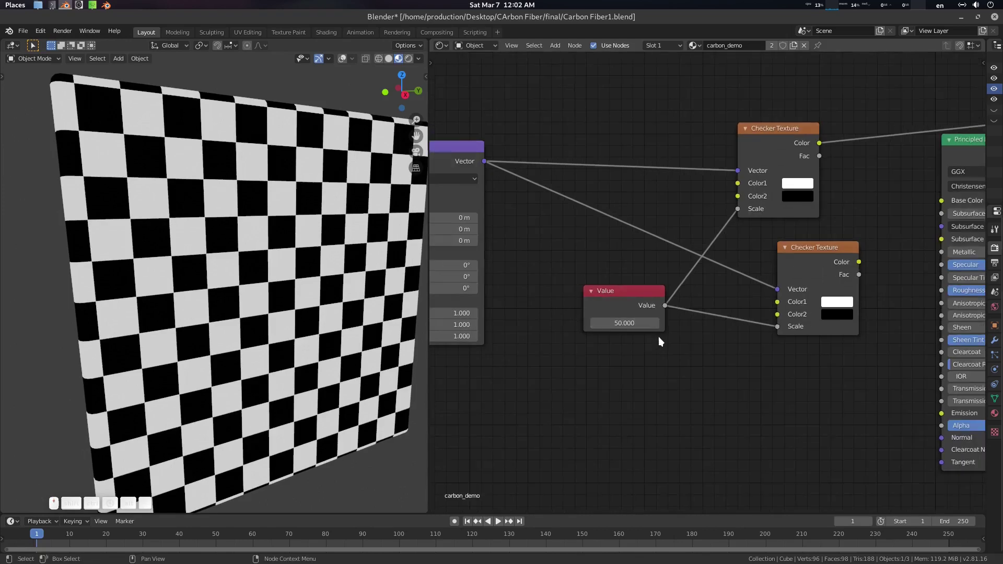
- Space out the Value and lower Checker Texture nodes and move the Principled BSDF down, clear of the Viewer link
{"action": "left_click_drag", "start_coordinate": [644, 333], "coordinate": [582, 334]}
{"action": "middle_click_drag", "start_coordinate": [839, 295], "coordinate": [727, 297]}
{"action": "scroll", "coordinate": [727, 297], "scroll_direction": "up", "scroll_amount": 1}
{"action": "left_click_drag", "start_coordinate": [727, 296], "coordinate": [792, 285]}
{"action": "middle_click_drag", "start_coordinate": [737, 303], "coordinate": [747, 294]}
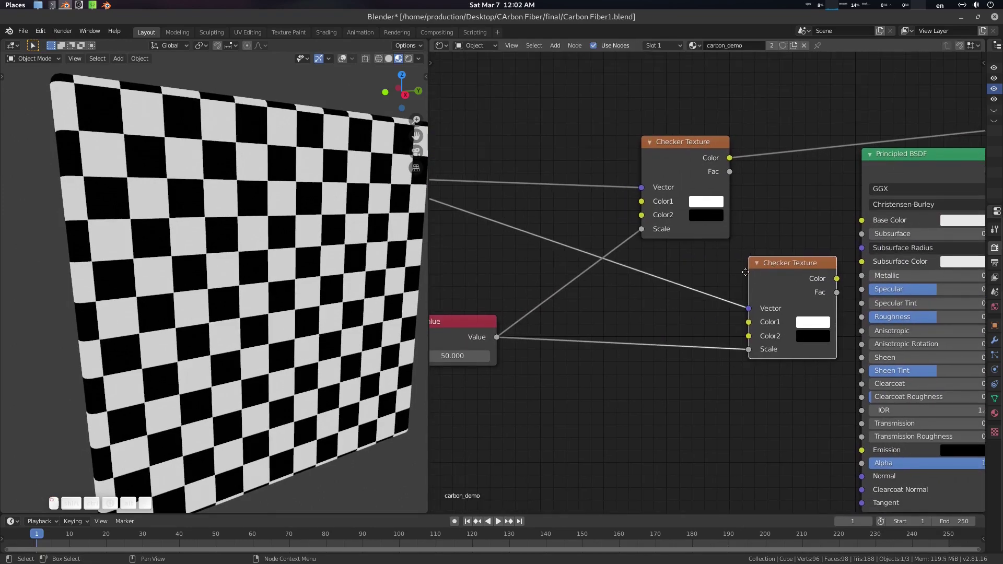
{"action": "left_click_drag", "start_coordinate": [745, 272], "coordinate": [727, 287]}
{"action": "middle_click_drag", "start_coordinate": [841, 265], "coordinate": [640, 262]}
{"action": "scroll", "coordinate": [648, 259], "scroll_direction": "down", "scroll_amount": 4}
{"action": "left_click_drag", "start_coordinate": [751, 188], "coordinate": [905, 291]}
{"action": "middle_click_drag", "start_coordinate": [403, 264], "coordinate": [194, 243]}
{"action": "scroll", "coordinate": [653, 259], "scroll_direction": "down", "scroll_amount": 3}
{"action": "middle_click_drag", "start_coordinate": [662, 253], "coordinate": [675, 256]}
- Insert a MixRGB node on the link between the upper Checker Texture and the Viewer
{"action": "left_click", "coordinate": [676, 252]}
{"action": "key", "text": "shift+a"}
{"action": "left_click", "coordinate": [678, 251]}
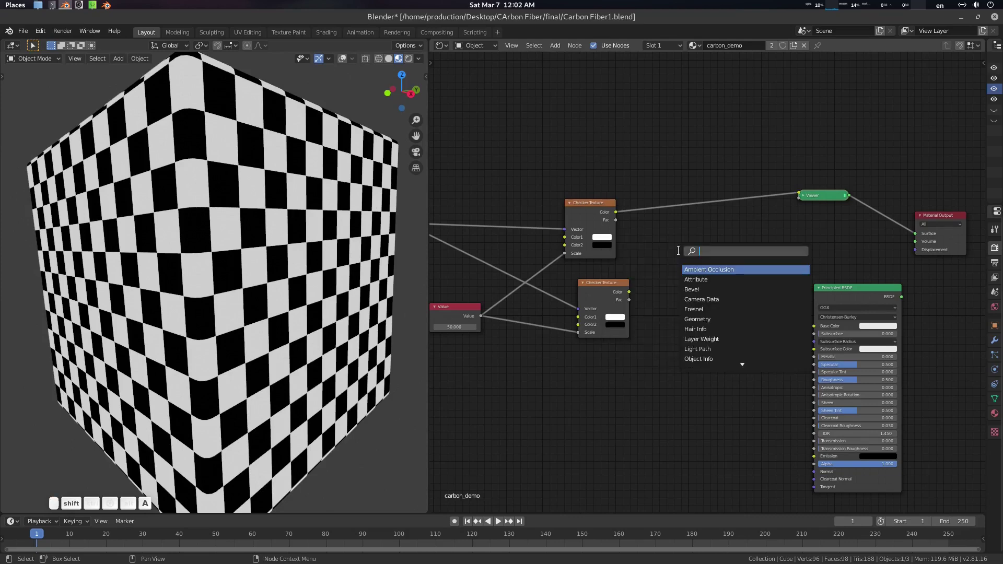
{"action": "type", "text": "mix"}
{"action": "key", "text": "Down"}
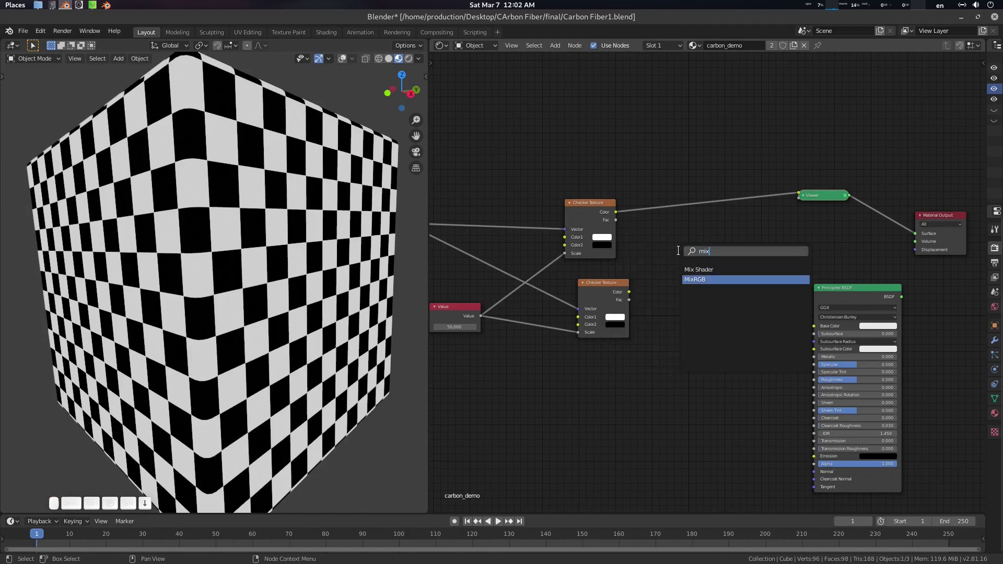
{"action": "key", "text": "Return"}
{"action": "left_click", "coordinate": [675, 178]}
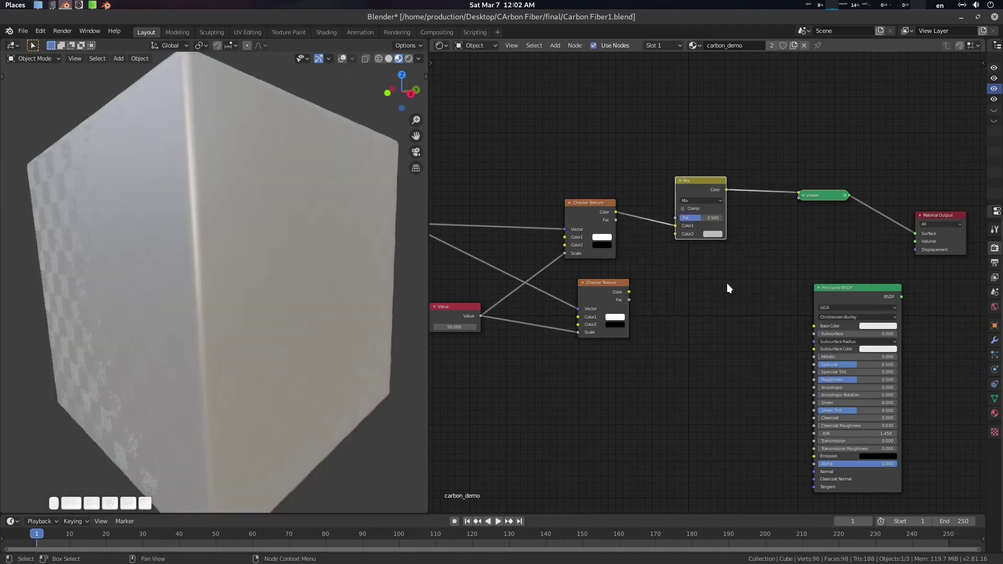
- Connect the lower Checker Texture's Color to the Mix node's Color2, and set its blending mode to Subtract with Fac 1.000
{"action": "scroll", "coordinate": [716, 293], "scroll_direction": "up", "scroll_amount": 2}
{"action": "left_click_drag", "start_coordinate": [600, 295], "coordinate": [664, 216]}
{"action": "left_click", "coordinate": [708, 169]}
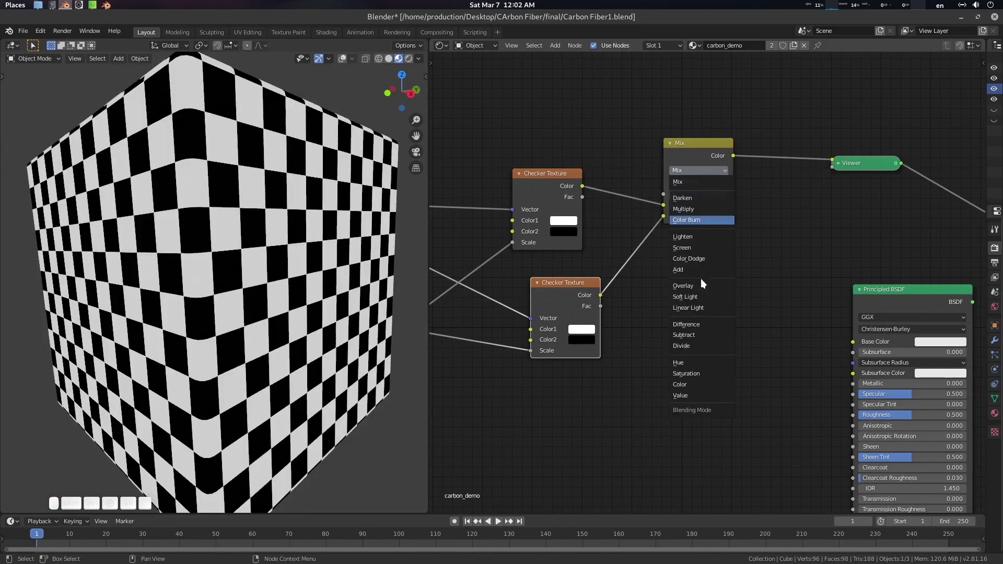
{"action": "left_click", "coordinate": [697, 337]}
{"action": "left_click_drag", "start_coordinate": [699, 194], "coordinate": [727, 193]}
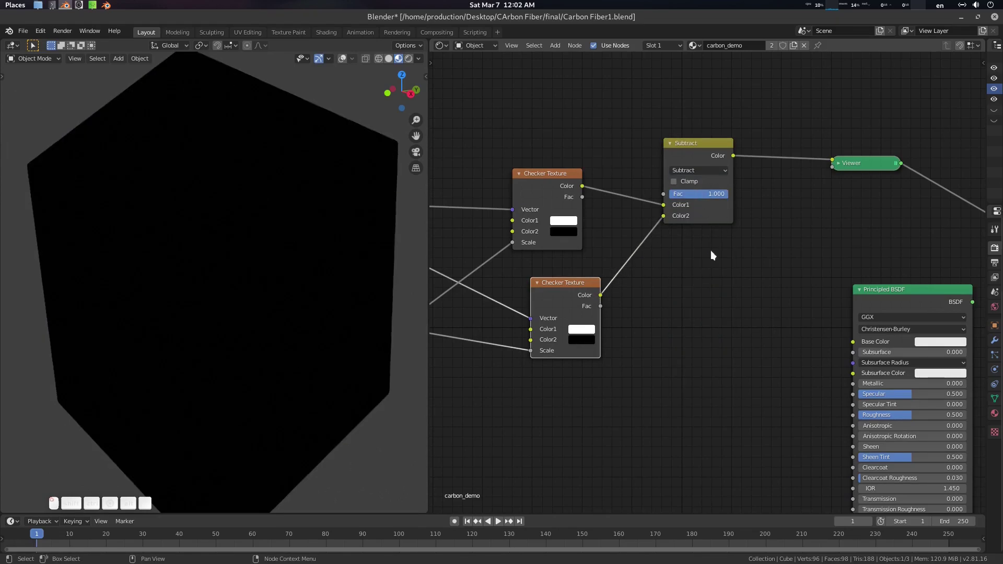
- Move the Value node below the two Checker Texture nodes
{"action": "middle_click_drag", "start_coordinate": [582, 328], "coordinate": [710, 298]}
{"action": "scroll", "coordinate": [710, 298], "scroll_direction": "up", "scroll_amount": 2}
{"action": "middle_click_drag", "start_coordinate": [783, 294], "coordinate": [861, 296]}
{"action": "scroll", "coordinate": [575, 289], "scroll_direction": "down", "scroll_amount": 3}
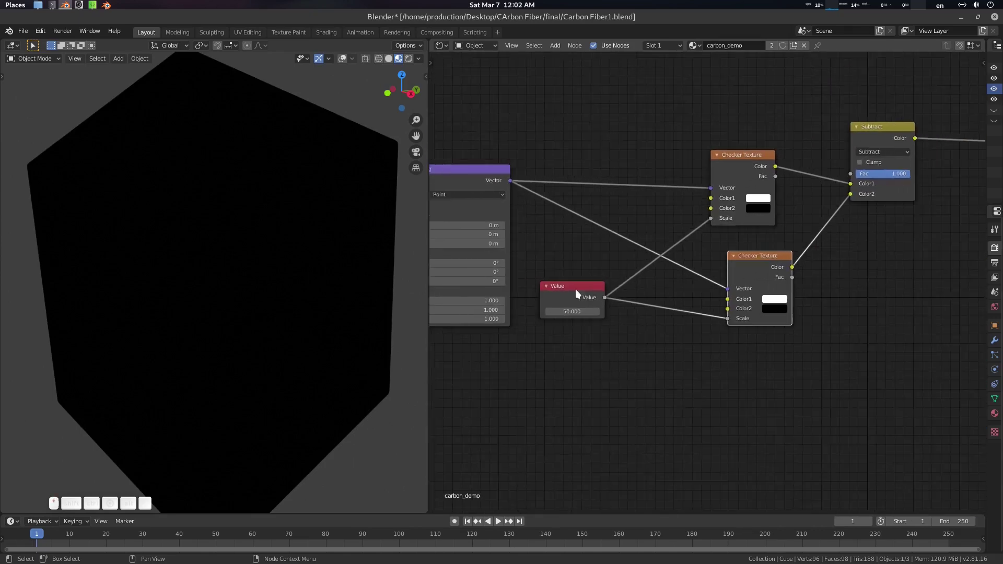
{"action": "left_click_drag", "start_coordinate": [581, 289], "coordinate": [691, 411]}
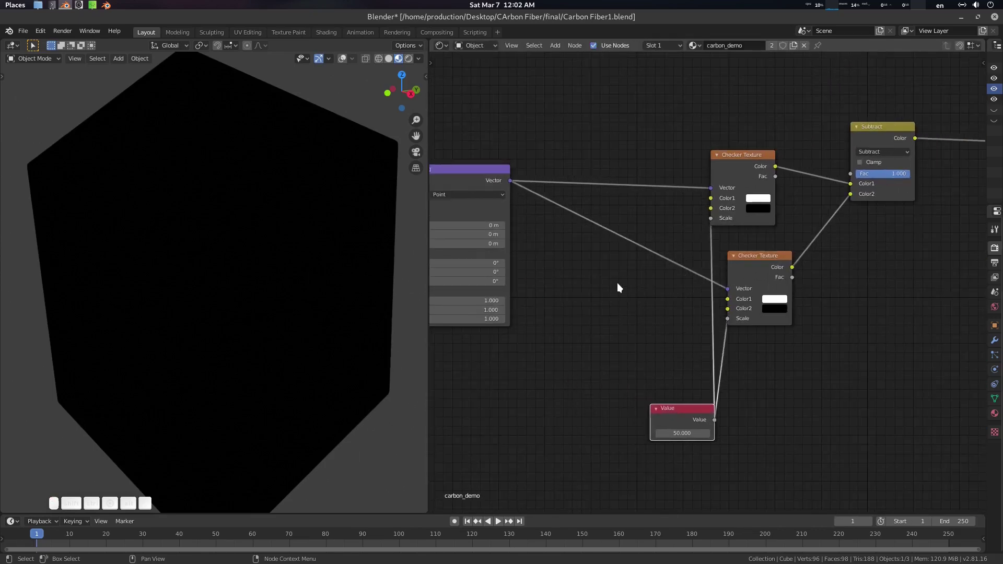
- Insert a Vector Math node on the link between Mapping and the lower Checker Texture
{"action": "key", "text": "shift+a"}
{"action": "type", "text": "vec"}
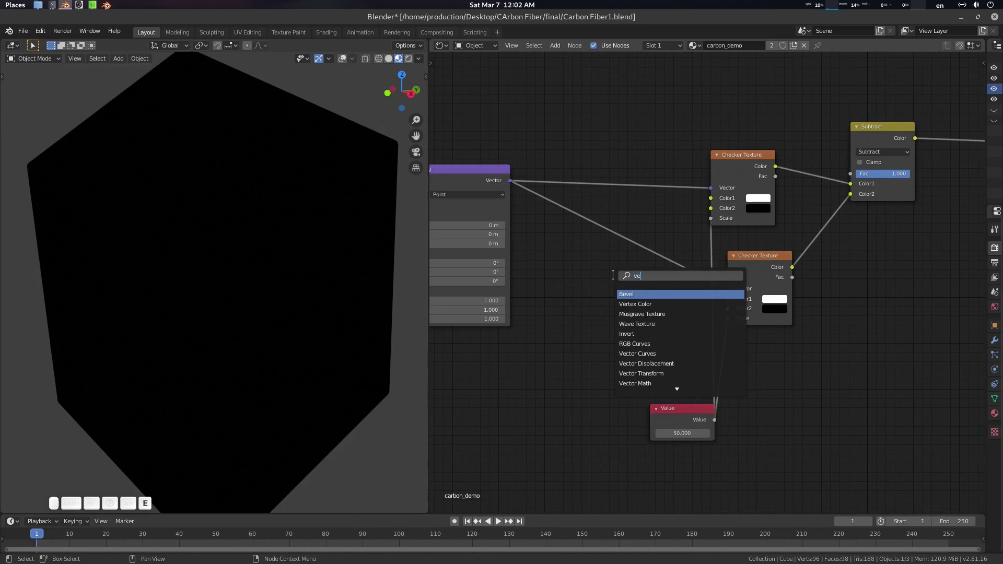
{"action": "key", "text": "Down"}
{"action": "key", "text": "Down"}
{"action": "key", "text": "Down"}
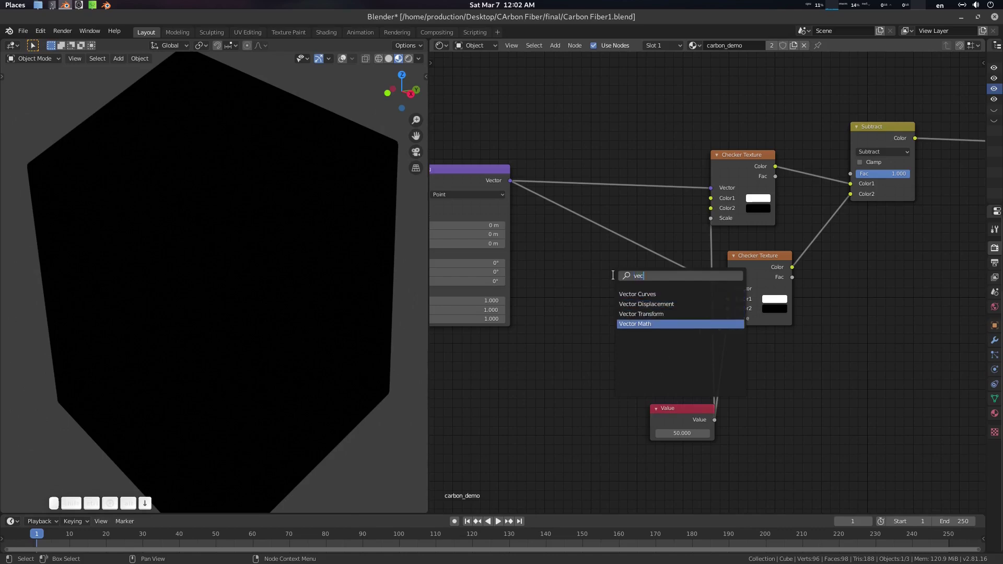
{"action": "key", "text": "Return"}
{"action": "left_click", "coordinate": [606, 239]}
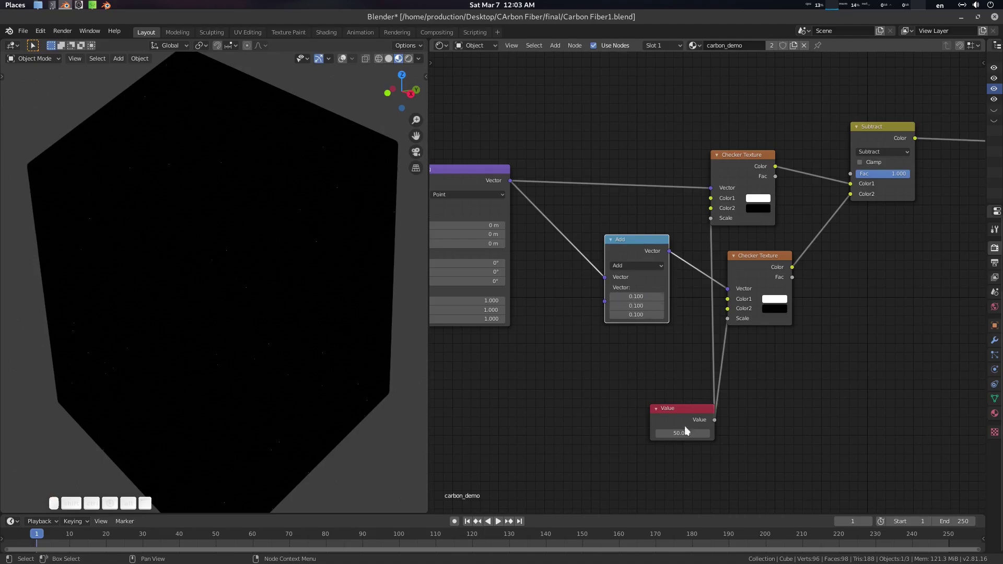
- Set the shared scale in the Value node to 55 and check the resulting pattern on the cube
{"action": "left_click_drag", "start_coordinate": [682, 433], "coordinate": [713, 433]}
{"action": "scroll", "coordinate": [308, 198], "scroll_direction": "down", "scroll_amount": 2}
{"action": "middle_click_drag", "start_coordinate": [308, 198], "coordinate": [304, 256]}
{"action": "scroll", "coordinate": [295, 266], "scroll_direction": "up", "scroll_amount": 4}
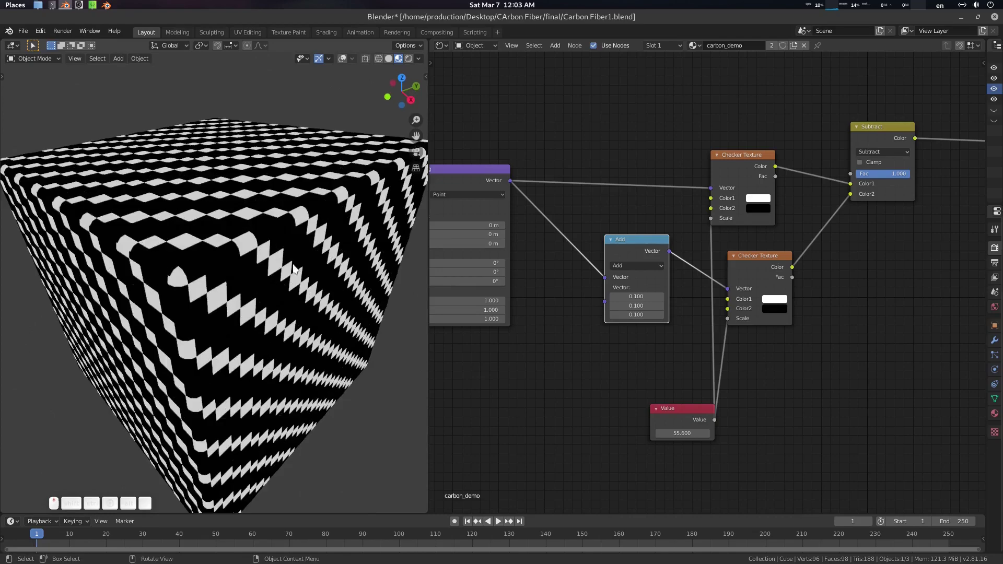
{"action": "middle_click_drag", "start_coordinate": [742, 426], "coordinate": [687, 359]}
{"action": "scroll", "coordinate": [688, 359], "scroll_direction": "up", "scroll_amount": 2}
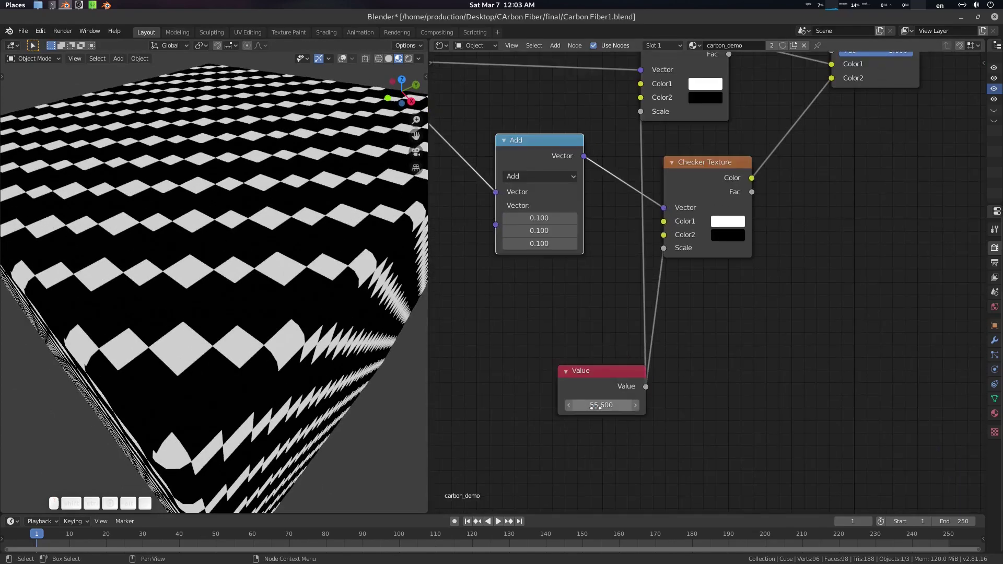
{"action": "left_click", "coordinate": [589, 407]}
{"action": "type", "text": "55"}
{"action": "key", "text": "Return"}
{"action": "scroll", "coordinate": [280, 284], "scroll_direction": "down", "scroll_amount": 4}
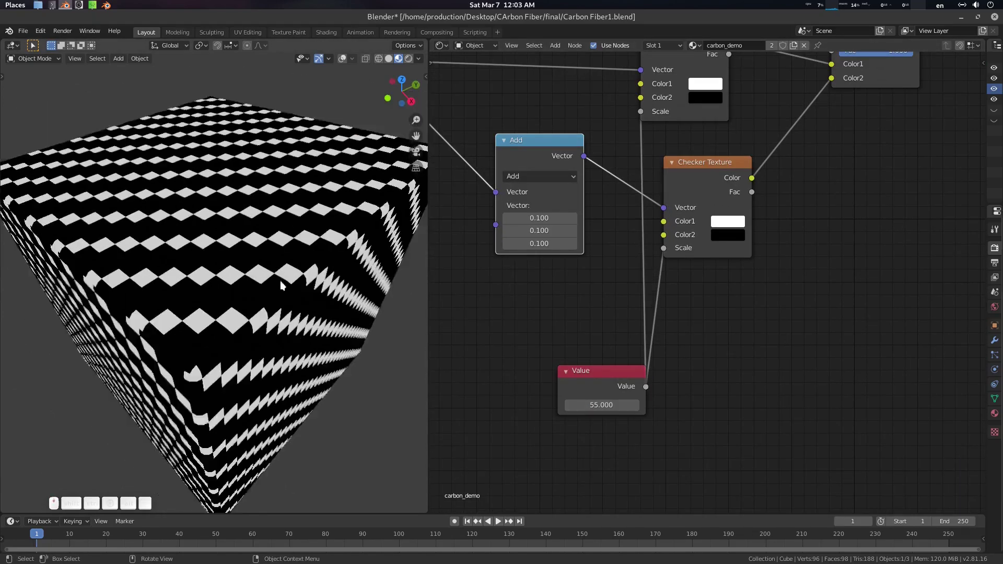
{"action": "middle_click_drag", "start_coordinate": [280, 284], "coordinate": [280, 258]}
- Move the Value node away from the lower Checker Texture and try shared scales of 155, 145 and 135
{"action": "left_click_drag", "start_coordinate": [606, 374], "coordinate": [548, 347]}
{"action": "middle_click_drag", "start_coordinate": [662, 390], "coordinate": [707, 409]}
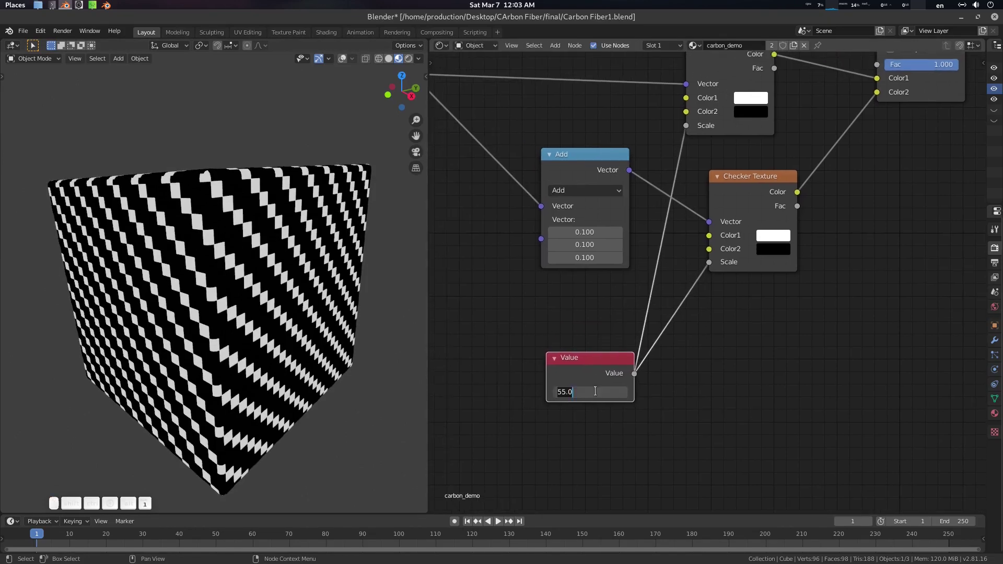
{"action": "left_click", "coordinate": [595, 391]}
{"action": "type", "text": "155"}
{"action": "key", "text": "Return"}
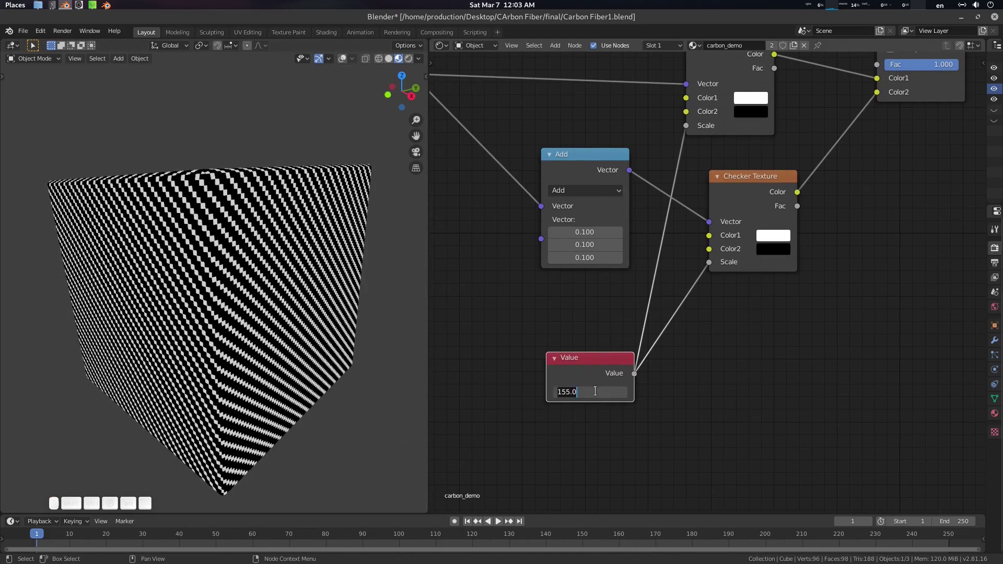
{"action": "key", "text": "Return"}
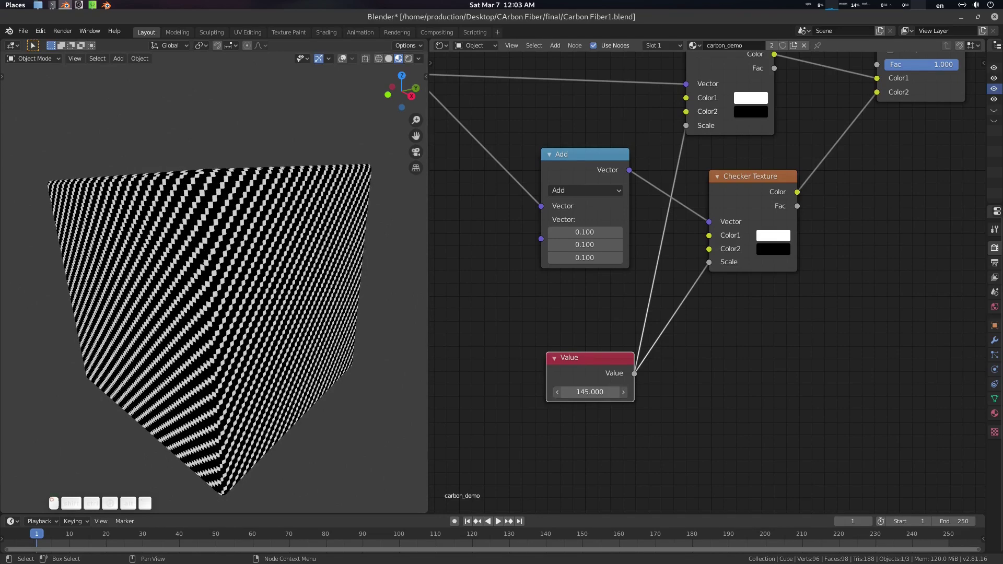
{"action": "key", "text": "Return"}
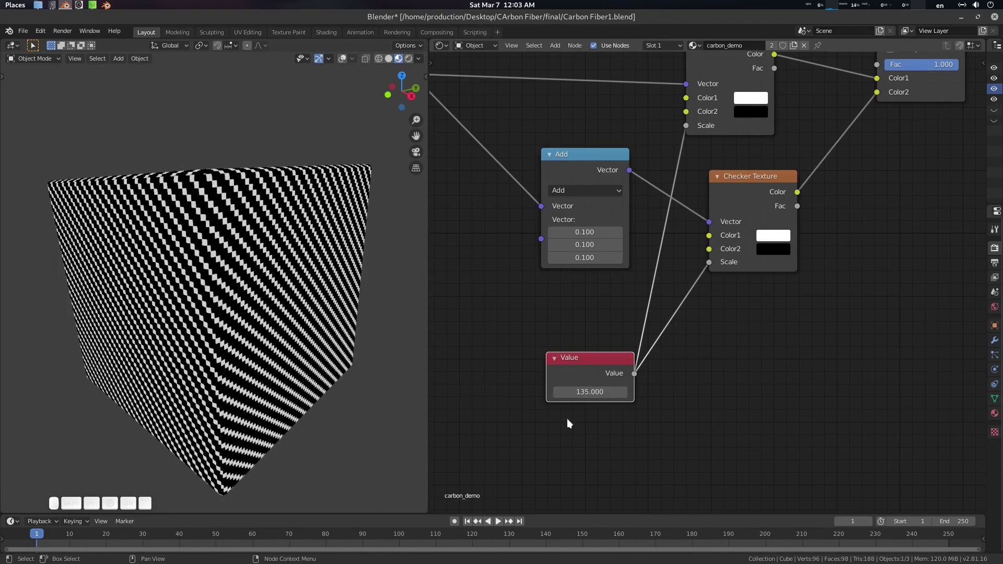
- Set the Value node's shared scale to 155 and inspect the checker pattern on the cube up close
{"action": "left_click_drag", "start_coordinate": [589, 392], "coordinate": [544, 392]}
{"action": "left_click", "coordinate": [606, 392]}
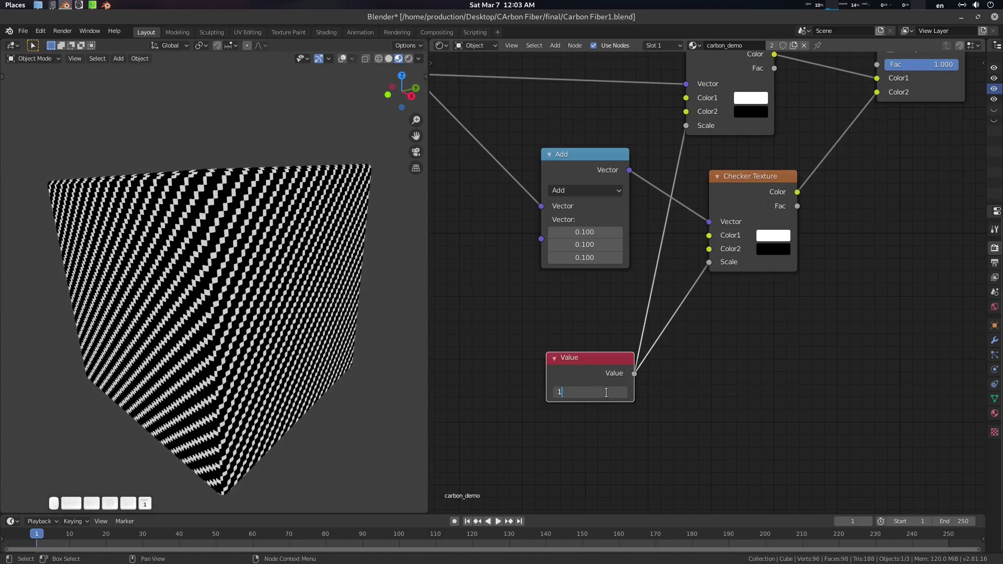
{"action": "type", "text": "155"}
{"action": "key", "text": "Return"}
{"action": "scroll", "coordinate": [275, 272], "scroll_direction": "up", "scroll_amount": 5}
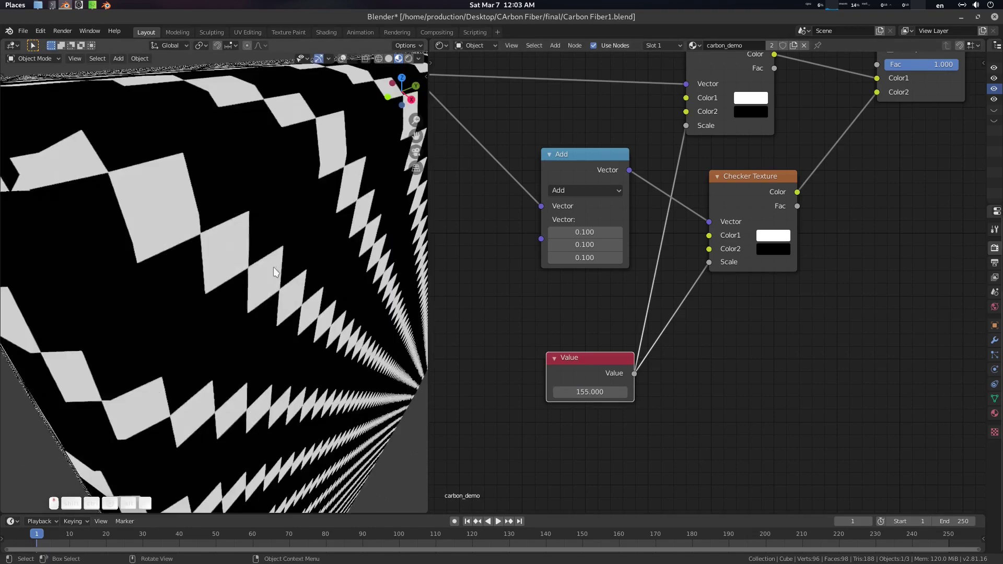
{"action": "middle_click_drag", "start_coordinate": [275, 272], "coordinate": [273, 295]}
{"action": "scroll", "coordinate": [274, 298], "scroll_direction": "down", "scroll_amount": 8}
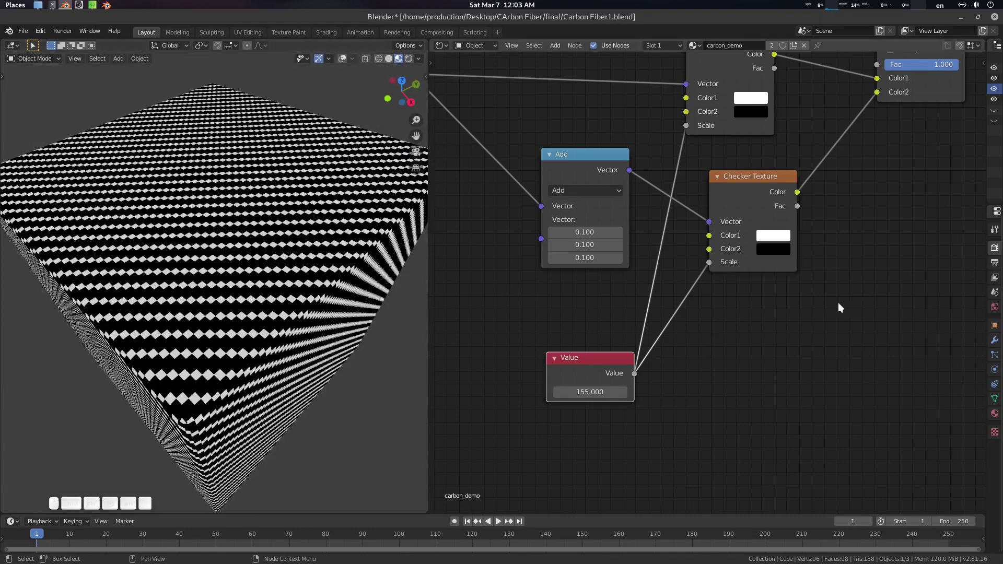
- Move the lower Checker Texture and the Value node farther apart to make room between them
{"action": "scroll", "coordinate": [837, 308], "scroll_direction": "down", "scroll_amount": 2}
{"action": "middle_click_drag", "start_coordinate": [716, 353], "coordinate": [791, 317]}
{"action": "left_click_drag", "start_coordinate": [731, 245], "coordinate": [766, 250]}
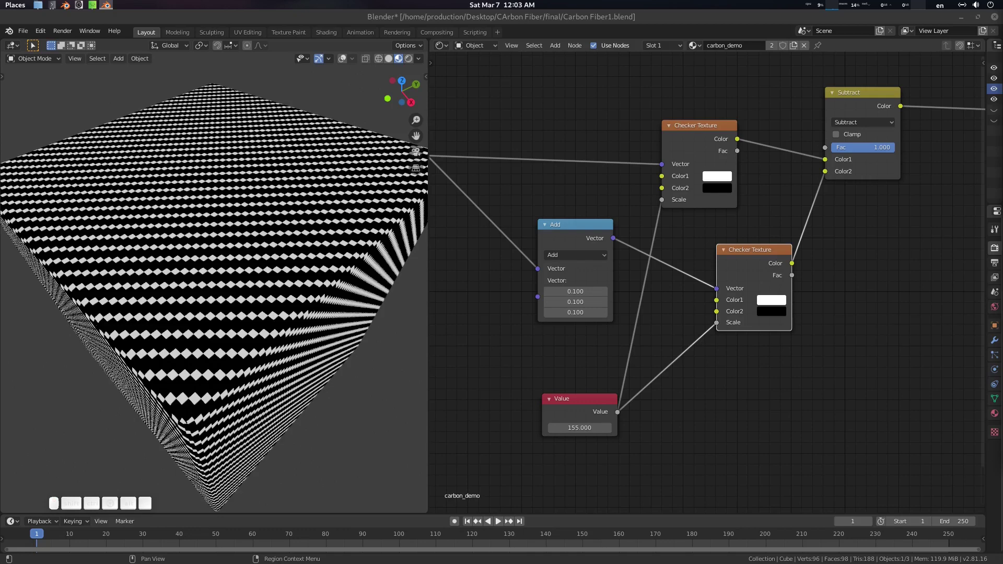
{"action": "middle_click_drag", "start_coordinate": [756, 371], "coordinate": [806, 359]}
{"action": "left_click_drag", "start_coordinate": [629, 398], "coordinate": [585, 389]}
{"action": "scroll", "coordinate": [732, 401], "scroll_direction": "up", "scroll_amount": 1}
{"action": "middle_click_drag", "start_coordinate": [728, 399], "coordinate": [694, 395]}
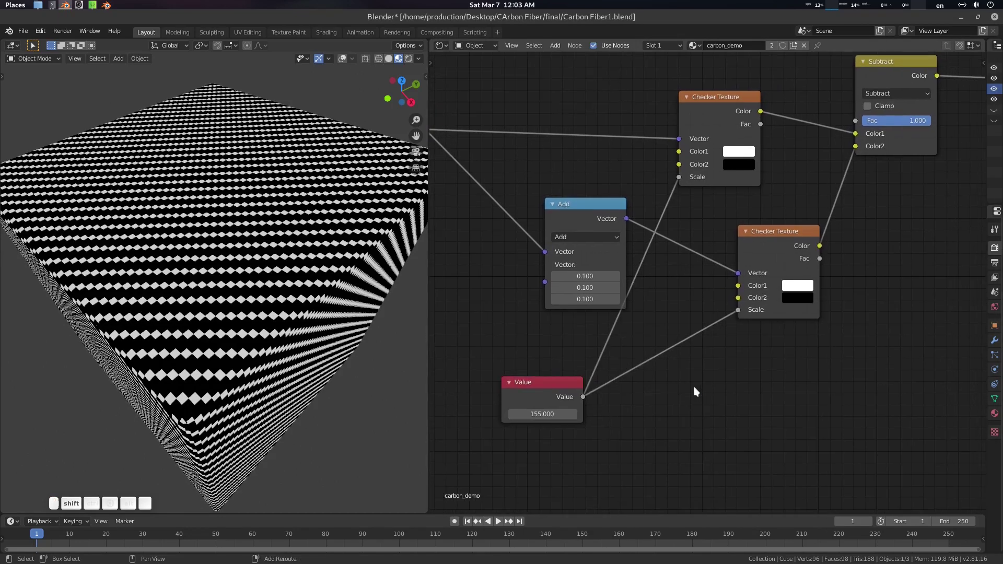
- Insert a Math node on the link between Value and the lower Checker Texture's Scale, with its operation set to Round
{"action": "key", "text": "shift+a"}
{"action": "type", "text": "mat"}
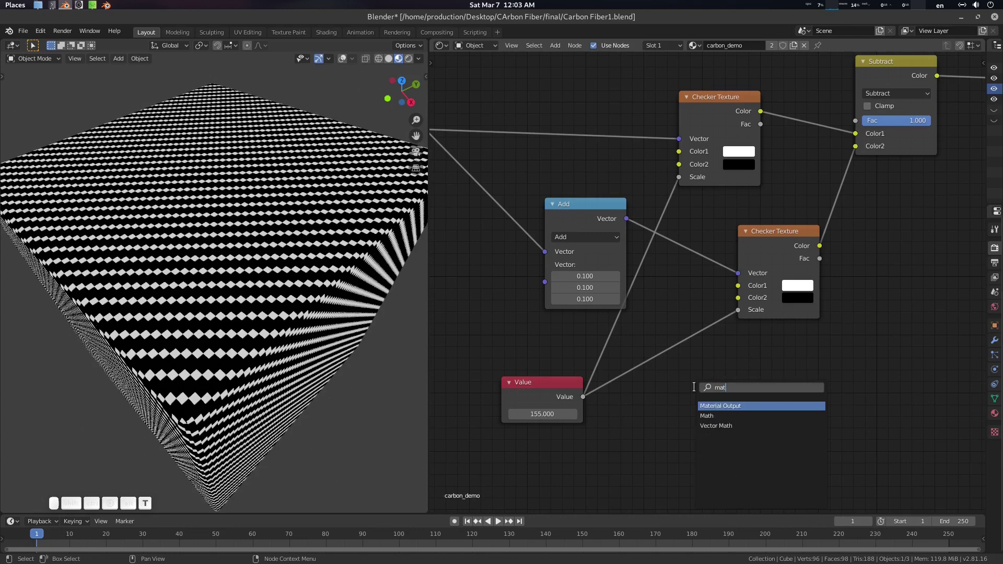
{"action": "key", "text": "Down"}
{"action": "key", "text": "Return"}
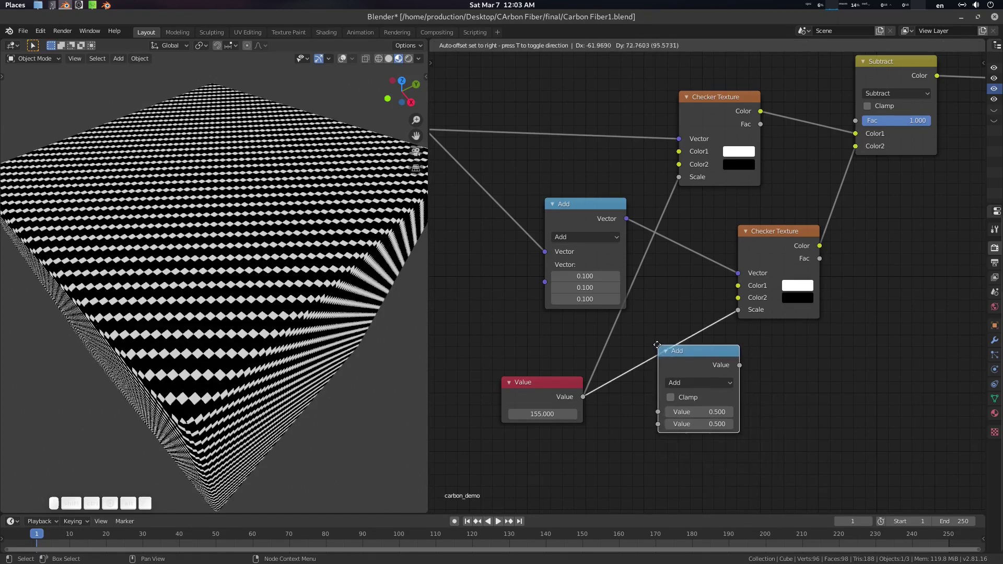
{"action": "left_click", "coordinate": [702, 366]}
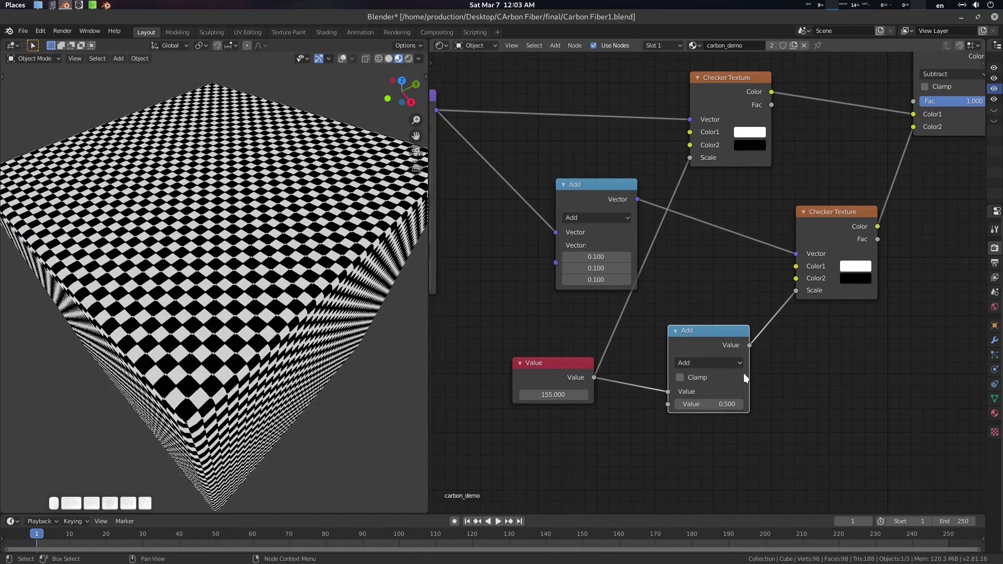
{"action": "left_click", "coordinate": [728, 361]}
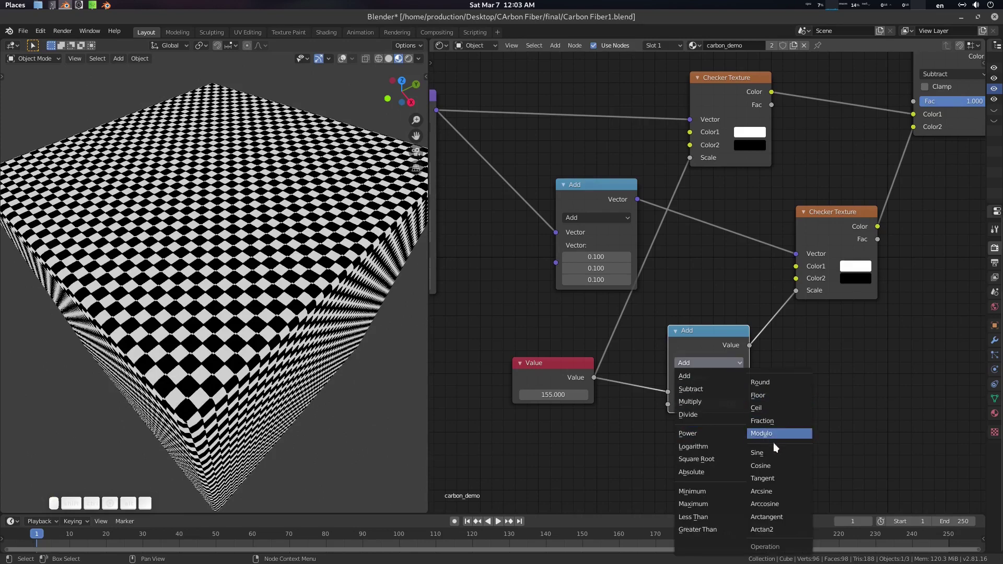
{"action": "left_click", "coordinate": [772, 382]}
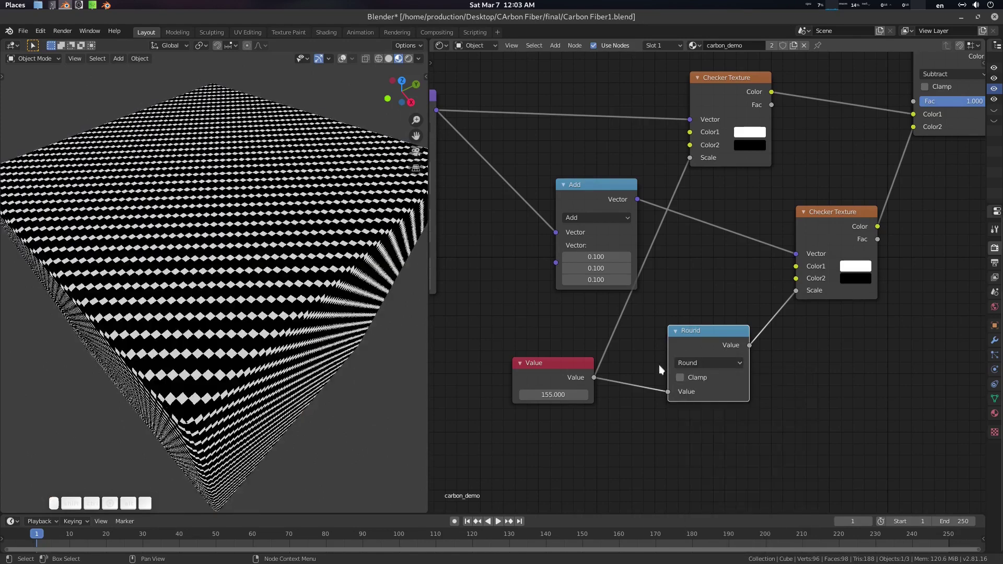
- Collapse the Round node and move the vector Add node closer to the Mapping node
{"action": "left_click", "coordinate": [675, 331]}
{"action": "left_click_drag", "start_coordinate": [683, 333], "coordinate": [693, 345]}
{"action": "left_click_drag", "start_coordinate": [608, 191], "coordinate": [557, 156]}
{"action": "scroll", "coordinate": [690, 271], "scroll_direction": "down", "scroll_amount": 3}
{"action": "middle_click_drag", "start_coordinate": [681, 270], "coordinate": [652, 274]}
{"action": "mouse_move", "coordinate": [352, 271]}
{"action": "middle_mouse_down"}
{"action": "mouse_move", "coordinate": [344, 238]}
{"action": "mouse_move", "coordinate": [342, 282]}
{"action": "middle_mouse_up"}
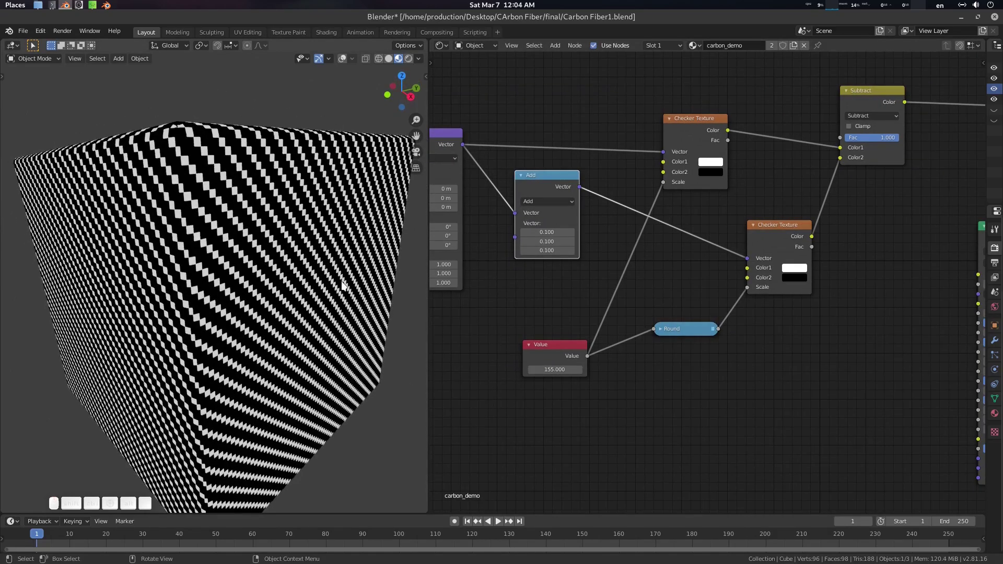
- Enable Clamp on the Subtract node and set the Value node's shared scale to 150.600
{"action": "left_click_drag", "start_coordinate": [570, 368], "coordinate": [541, 367]}
{"action": "middle_click_drag", "start_coordinate": [840, 266], "coordinate": [720, 311]}
{"action": "left_click", "coordinate": [744, 167]}
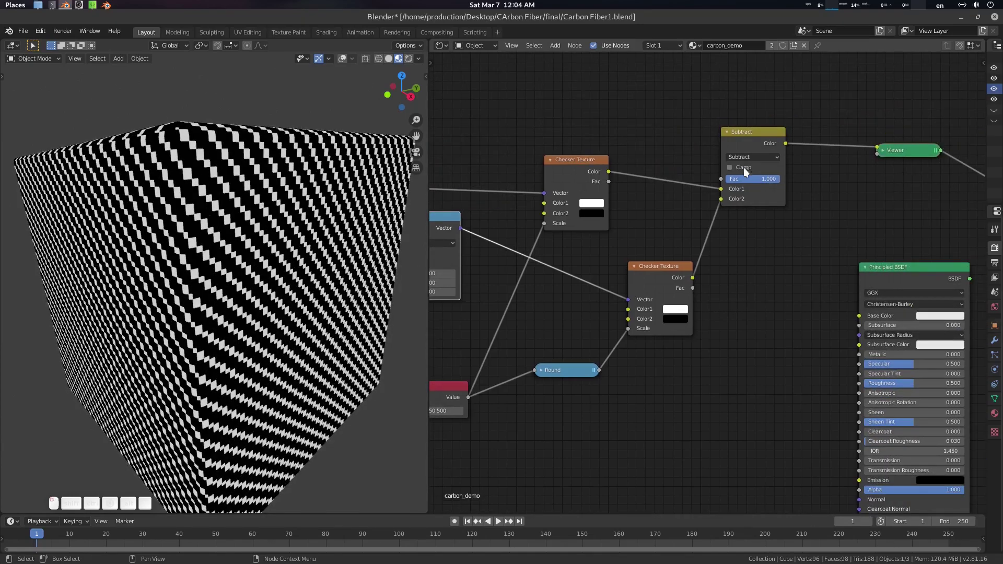
{"action": "middle_click_drag", "start_coordinate": [474, 408], "coordinate": [538, 389]}
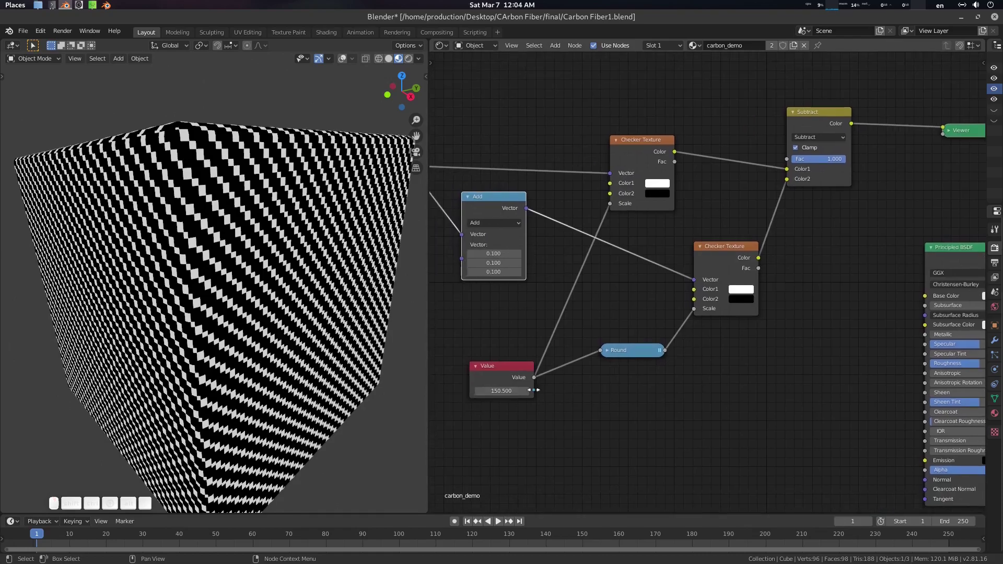
{"action": "mouse_move", "coordinate": [501, 391]}
{"action": "left_mouse_down"}
{"action": "mouse_move", "coordinate": [490, 391]}
{"action": "mouse_move", "coordinate": [501, 390]}
{"action": "left_mouse_up"}
{"action": "middle_click_drag", "start_coordinate": [687, 391], "coordinate": [692, 330]}
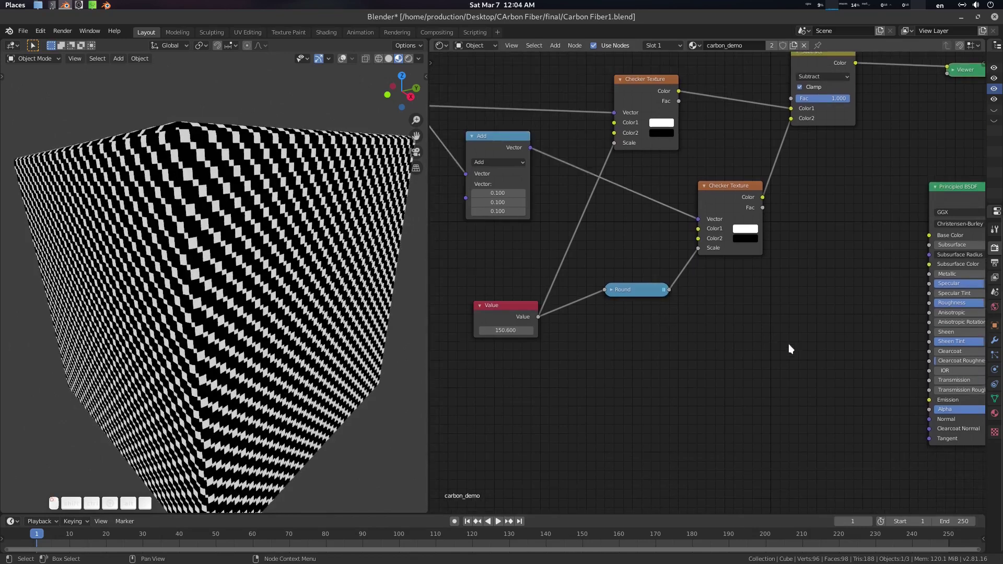
- Add a Wave Texture node below the Round node and preview it on the cube through the Viewer
{"action": "scroll", "coordinate": [752, 340], "scroll_direction": "down", "scroll_amount": 2}
{"action": "scroll", "coordinate": [689, 334], "scroll_direction": "up", "scroll_amount": 2, "text": "ctrl"}
{"action": "key", "text": "shift+a"}
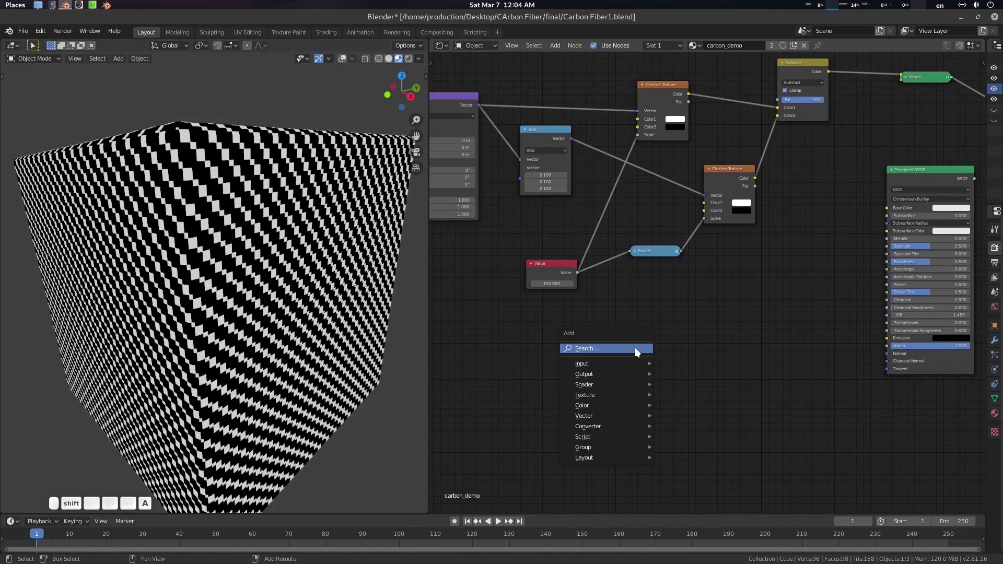
{"action": "left_click", "coordinate": [635, 347]}
{"action": "type", "text": "wav"}
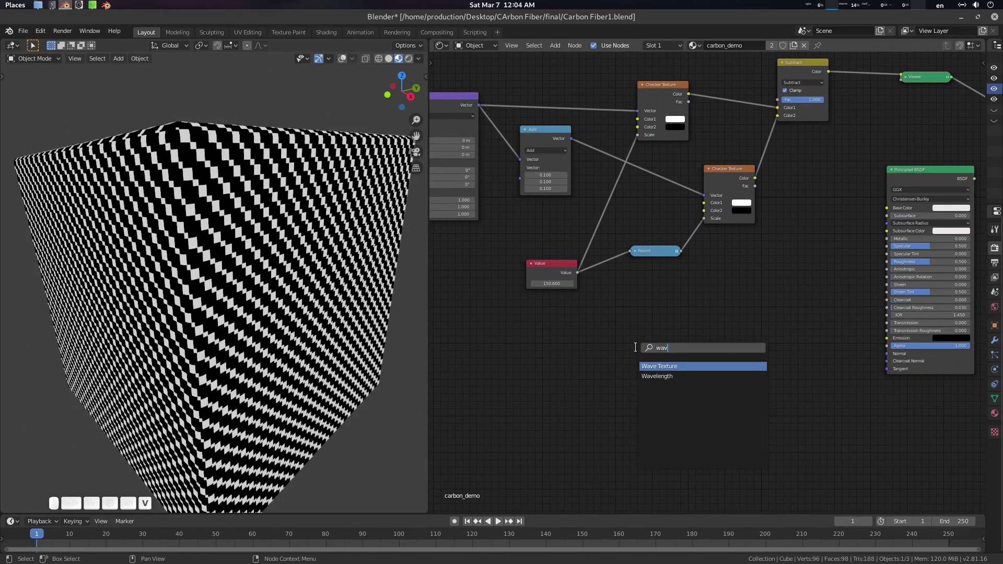
{"action": "key", "text": "Return"}
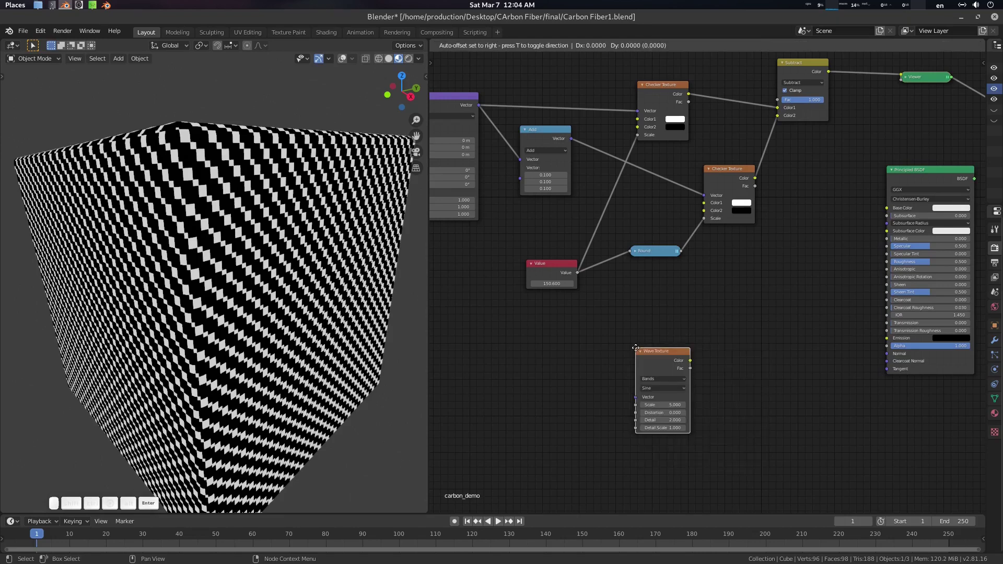
{"action": "left_click", "coordinate": [625, 330]}
{"action": "left_click", "coordinate": [644, 334], "text": "ctrl+shift"}
{"action": "middle_click_drag", "start_coordinate": [559, 264], "coordinate": [578, 274]}
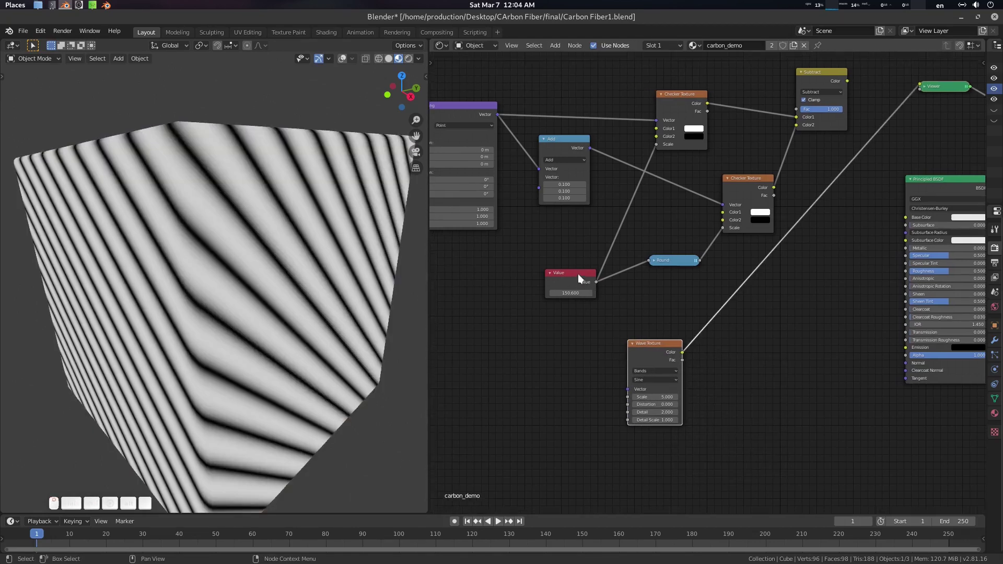
- Connect the Mapping node's Vector output to the Wave Texture and set the texture's Scale to 800
{"action": "left_click_drag", "start_coordinate": [498, 114], "coordinate": [627, 389]}
{"action": "scroll", "coordinate": [766, 389], "scroll_direction": "up", "scroll_amount": 1}
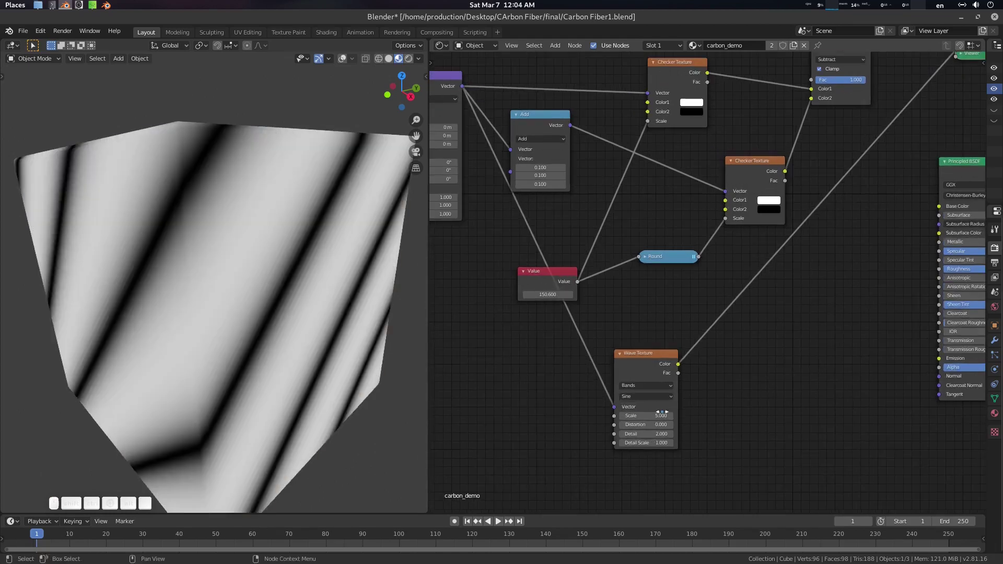
{"action": "key", "text": "Return"}
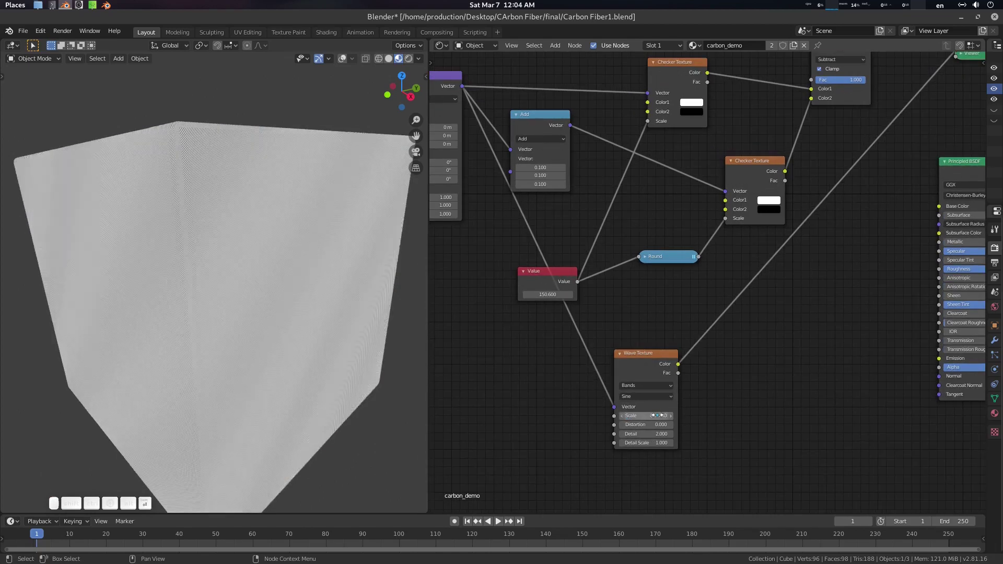
{"action": "middle_click_drag", "start_coordinate": [309, 180], "coordinate": [298, 225]}
{"action": "scroll", "coordinate": [298, 225], "scroll_direction": "up", "scroll_amount": 3}
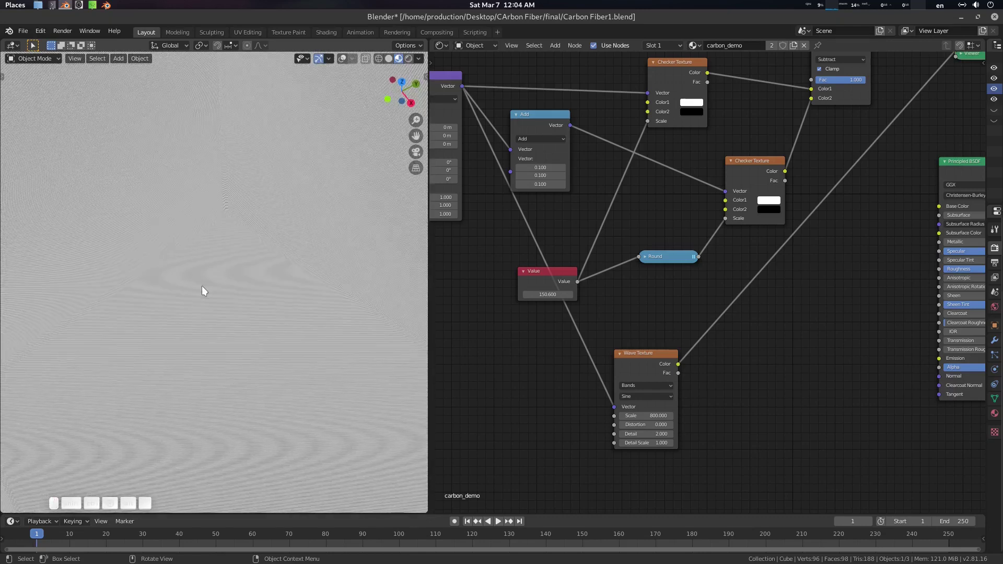
{"action": "scroll", "coordinate": [202, 286], "scroll_direction": "up", "scroll_amount": 3}
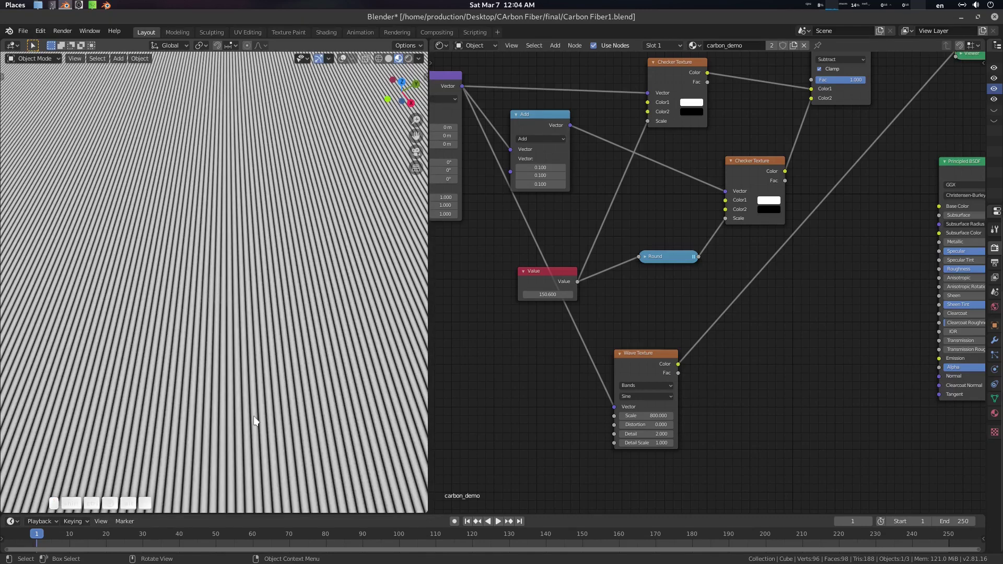
{"action": "scroll", "coordinate": [716, 378], "scroll_direction": "up", "scroll_amount": 3}
{"action": "left_click", "coordinate": [596, 405]}
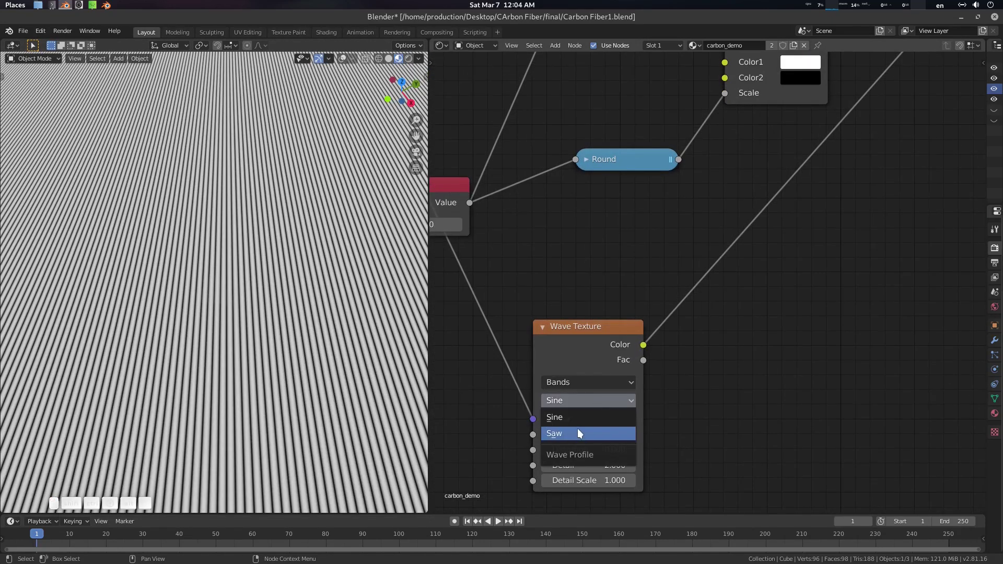
{"action": "left_click", "coordinate": [634, 430]}
{"action": "middle_click_drag", "start_coordinate": [525, 464], "coordinate": [580, 366]}
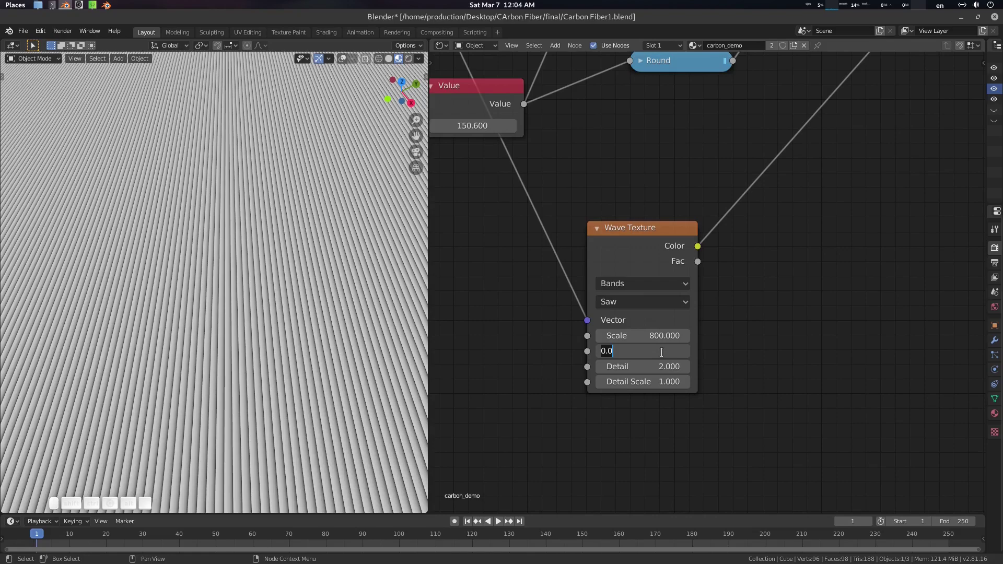
{"action": "key", "text": "Tab"}
{"action": "type", "text": "8"}
{"action": "key", "text": "Tab"}
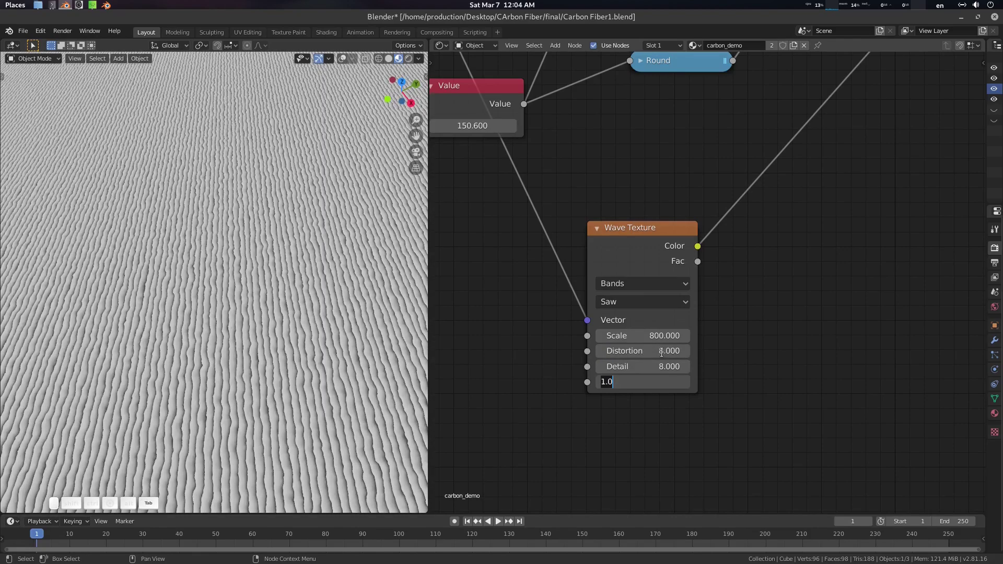
{"action": "type", "text": "8"}
{"action": "key", "text": "Return"}
{"action": "middle_click_drag", "start_coordinate": [191, 258], "coordinate": [236, 250]}
{"action": "scroll", "coordinate": [251, 255], "scroll_direction": "up", "scroll_amount": 3}
{"action": "scroll", "coordinate": [679, 323], "scroll_direction": "down", "scroll_amount": 4}
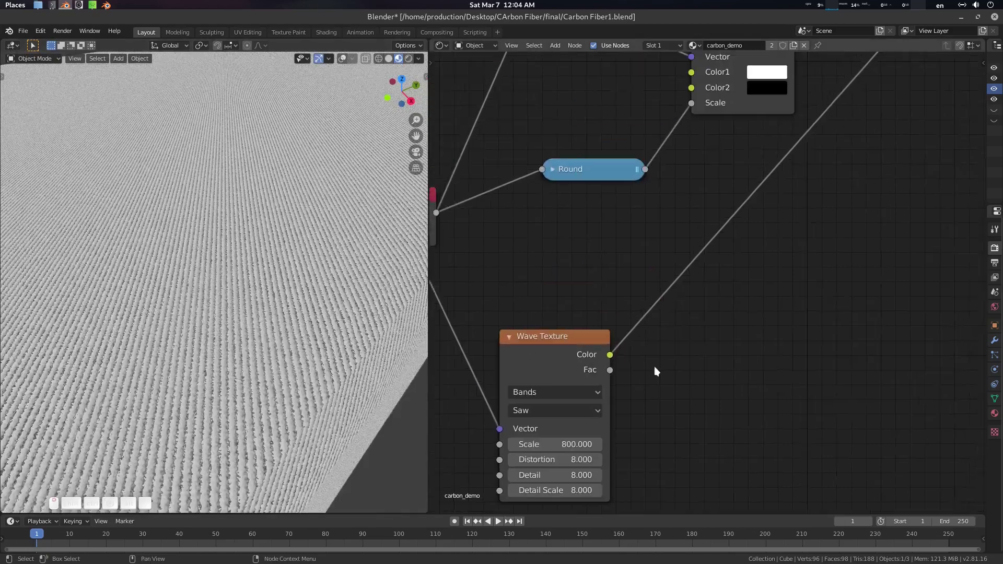
- Move the lower Checker Texture slightly and preview the Subtract node's output on the cube through the Viewer
{"action": "middle_click_drag", "start_coordinate": [755, 237], "coordinate": [716, 304]}
{"action": "scroll", "coordinate": [721, 246], "scroll_direction": "down", "scroll_amount": 4}
{"action": "middle_click_drag", "start_coordinate": [735, 234], "coordinate": [692, 280]}
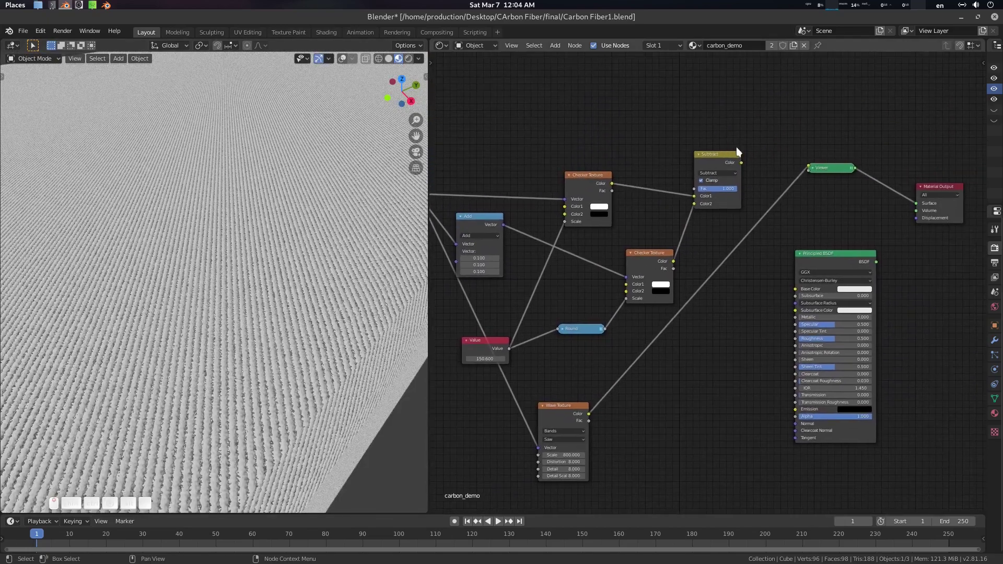
{"action": "left_click_drag", "start_coordinate": [643, 252], "coordinate": [637, 244]}
{"action": "left_click", "coordinate": [726, 163], "text": "ctrl+shift"}
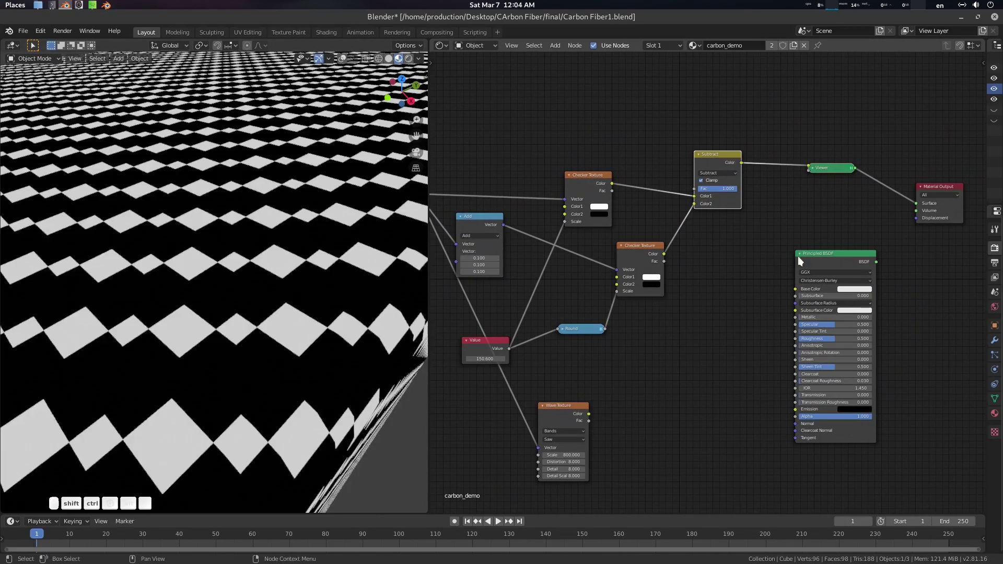
- Move the Principled BSDF node out of the way and add a MixRGB node below the Subtract node
{"action": "left_click_drag", "start_coordinate": [797, 256], "coordinate": [877, 256]}
{"action": "scroll", "coordinate": [811, 255], "scroll_direction": "up", "scroll_amount": 2}
{"action": "middle_click_drag", "start_coordinate": [810, 252], "coordinate": [816, 252]}
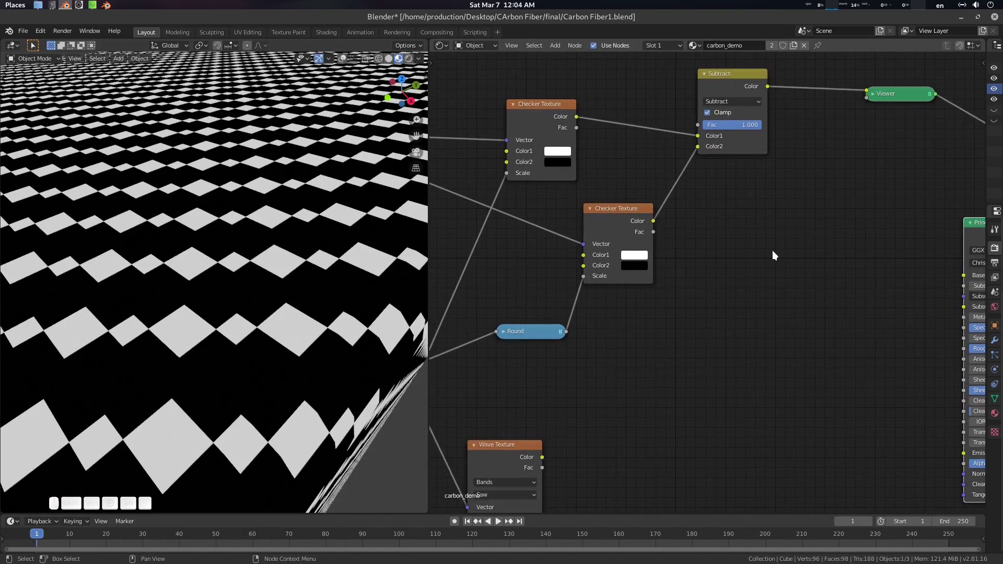
{"action": "key", "text": "shift+a"}
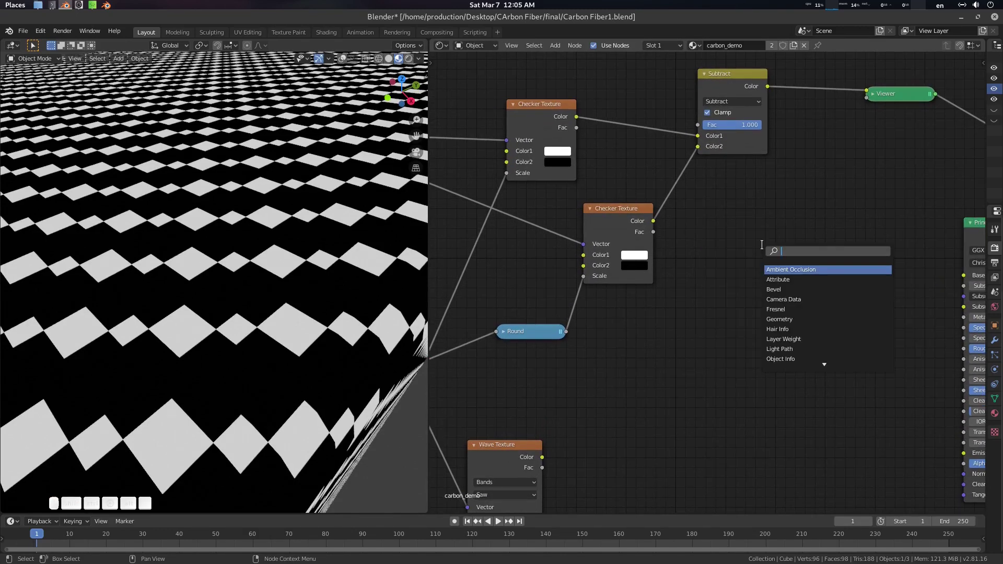
{"action": "type", "text": "mix"}
{"action": "key", "text": "Down"}
{"action": "key", "text": "Return"}
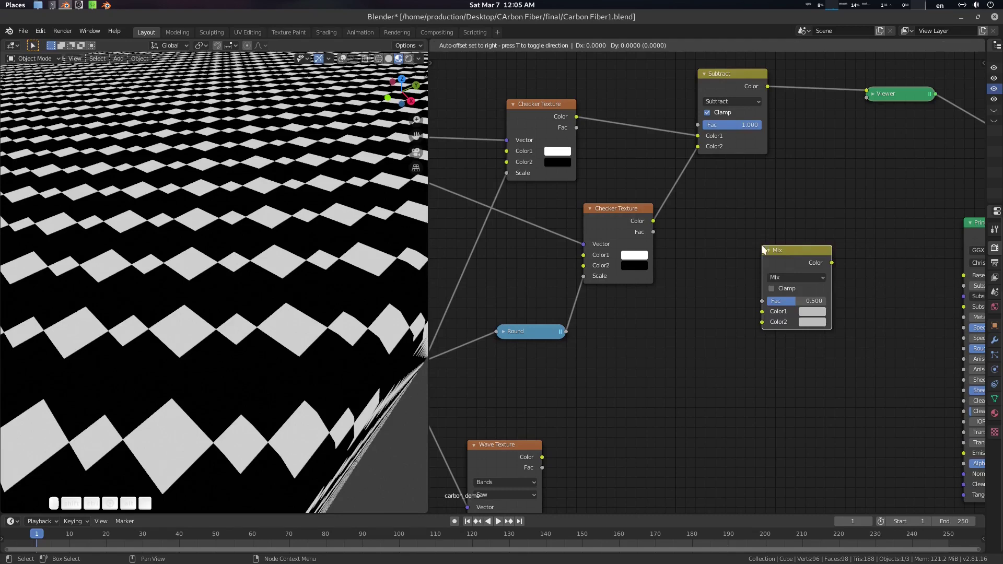
{"action": "left_click", "coordinate": [763, 250]}
- Connect the Subtract node's Color to the Mix node's Color1 and the Wave Texture's Color to its Color2
{"action": "left_click_drag", "start_coordinate": [767, 86], "coordinate": [793, 176]}
{"action": "left_click_drag", "start_coordinate": [754, 296], "coordinate": [762, 311]}
{"action": "left_click_drag", "start_coordinate": [793, 250], "coordinate": [870, 191]}
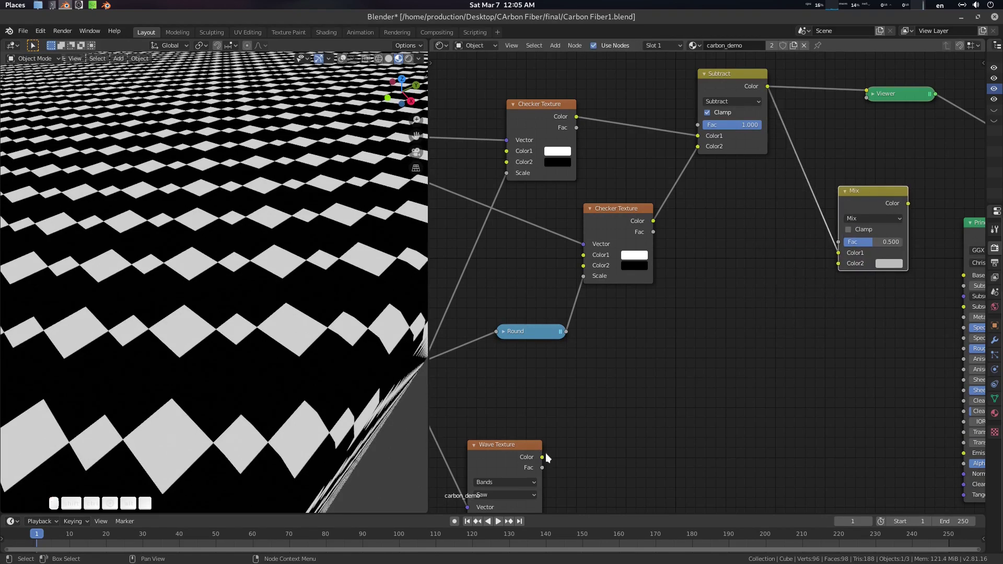
{"action": "left_click_drag", "start_coordinate": [542, 457], "coordinate": [846, 300]}
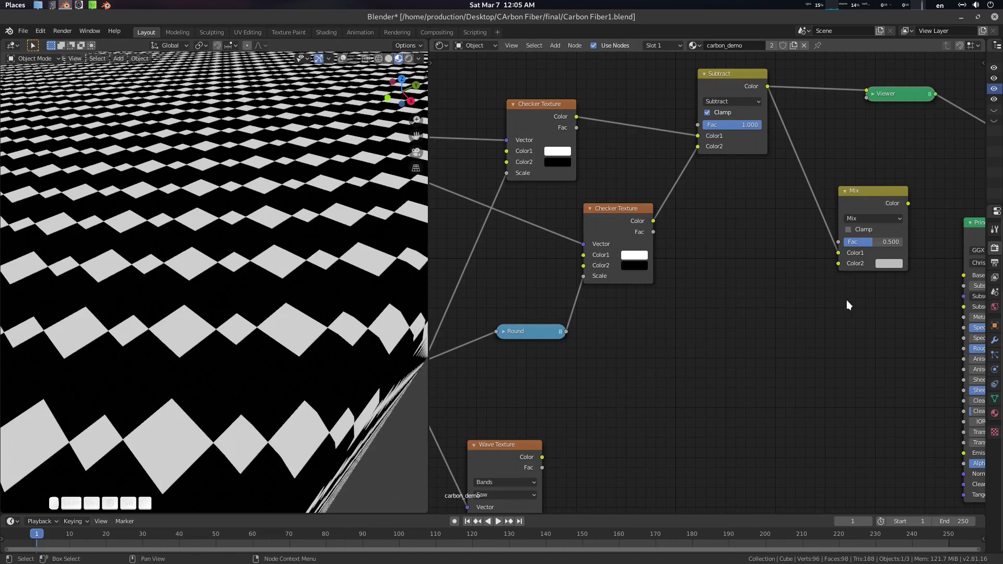
{"action": "left_click_drag", "start_coordinate": [784, 296], "coordinate": [838, 263]}
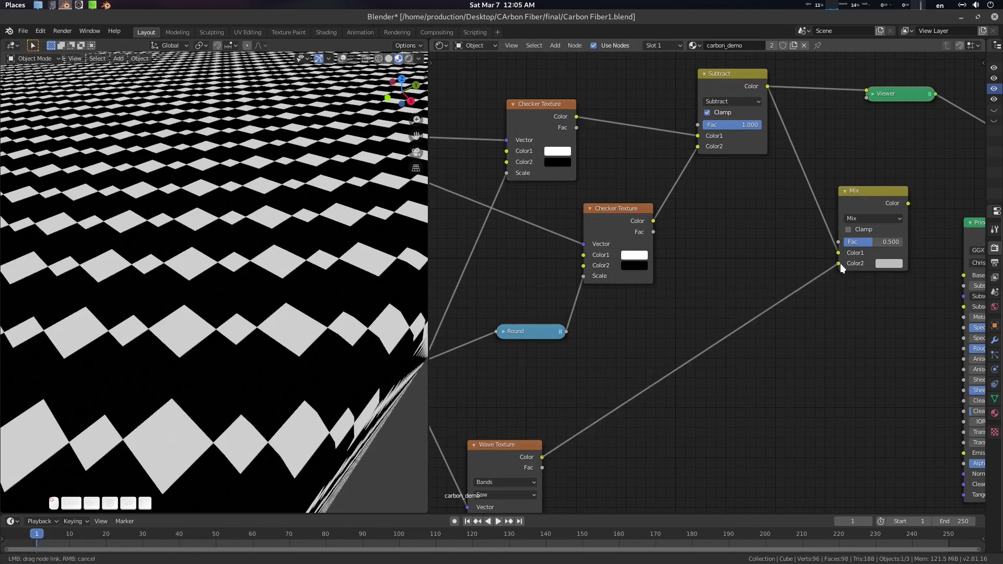
- Set the Mix node to Screen with Clamp enabled and Fac 1, and preview its output on the cube
{"action": "middle_click_drag", "start_coordinate": [880, 220], "coordinate": [829, 223]}
{"action": "left_click", "coordinate": [829, 222]}
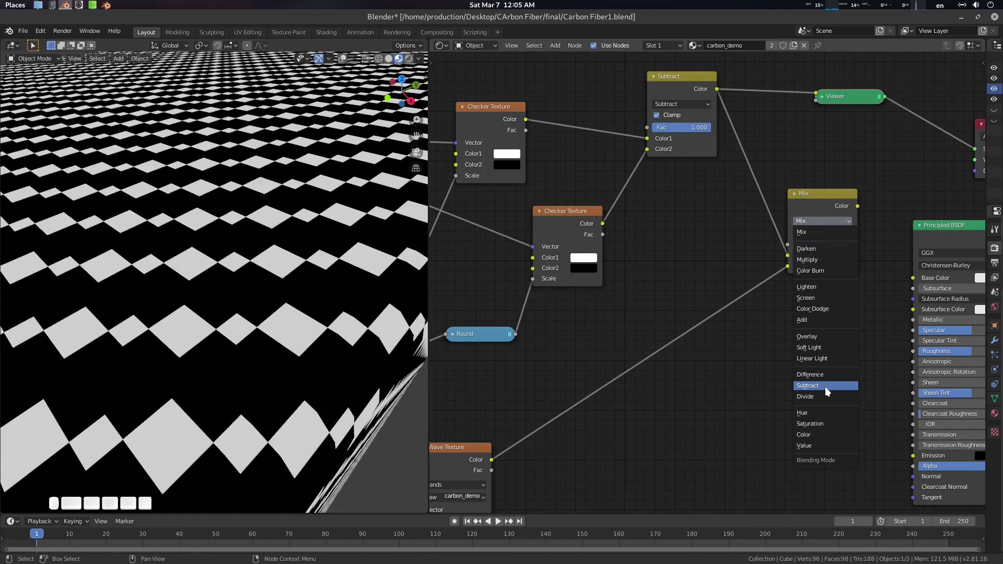
{"action": "left_click", "coordinate": [824, 296]}
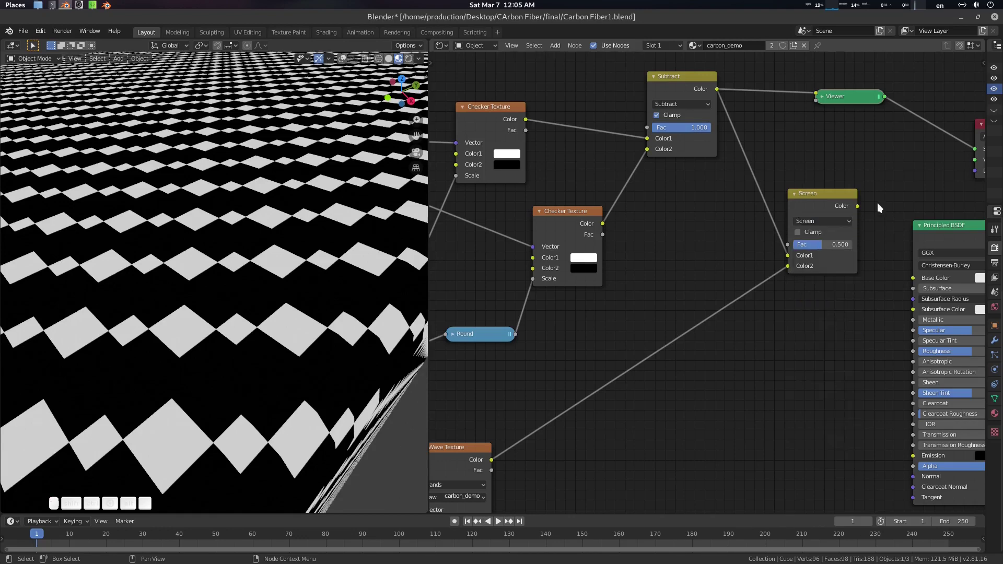
{"action": "left_click", "coordinate": [822, 196], "text": "ctrl+shift"}
{"action": "scroll", "coordinate": [309, 281], "scroll_direction": "down", "scroll_amount": 10}
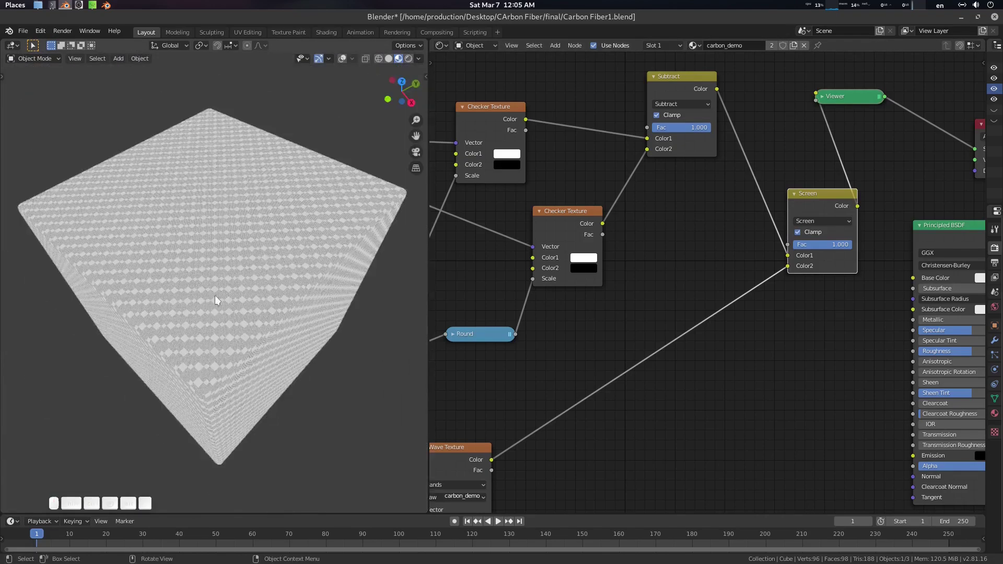
{"action": "scroll", "coordinate": [222, 272], "scroll_direction": "up", "scroll_amount": 5}
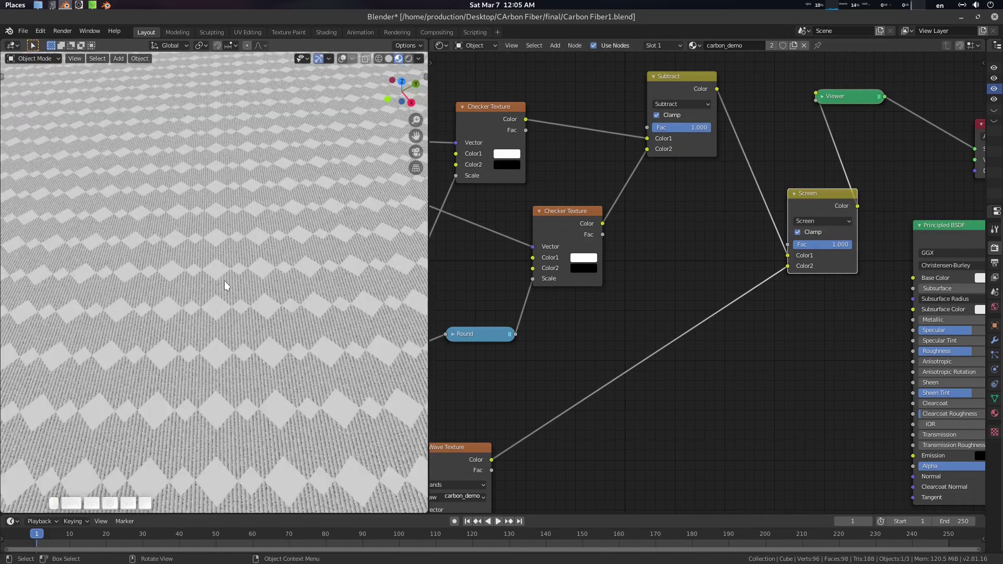
{"action": "scroll", "coordinate": [228, 287], "scroll_direction": "down", "scroll_amount": 2}
{"action": "middle_click_drag", "start_coordinate": [231, 289], "coordinate": [233, 276]}
- Set the Value node that drives both checker scales to 155, check the pattern on the cube, and save the file
{"action": "middle_click_drag", "start_coordinate": [441, 350], "coordinate": [591, 324]}
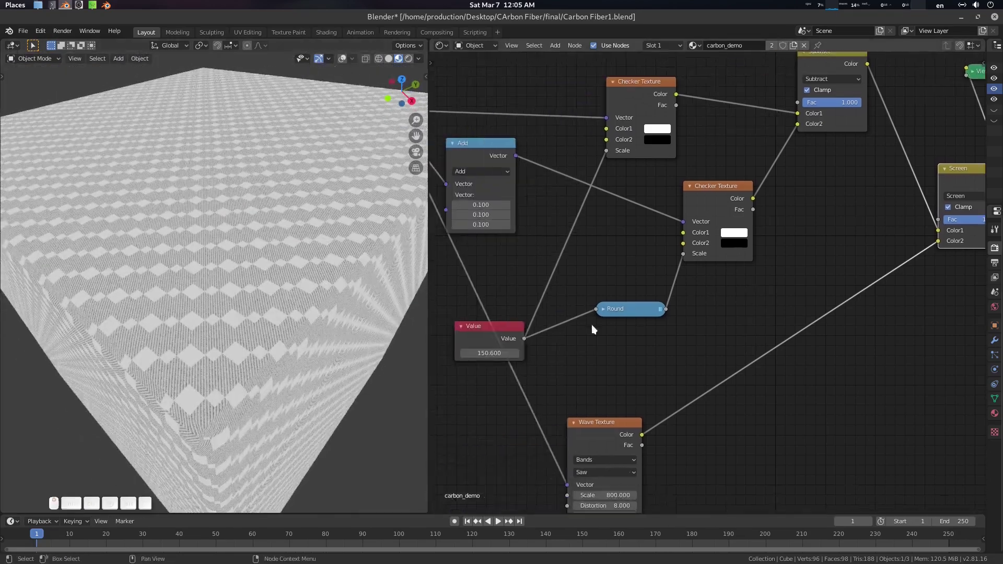
{"action": "left_click", "coordinate": [489, 353]}
{"action": "type", "text": "5"}
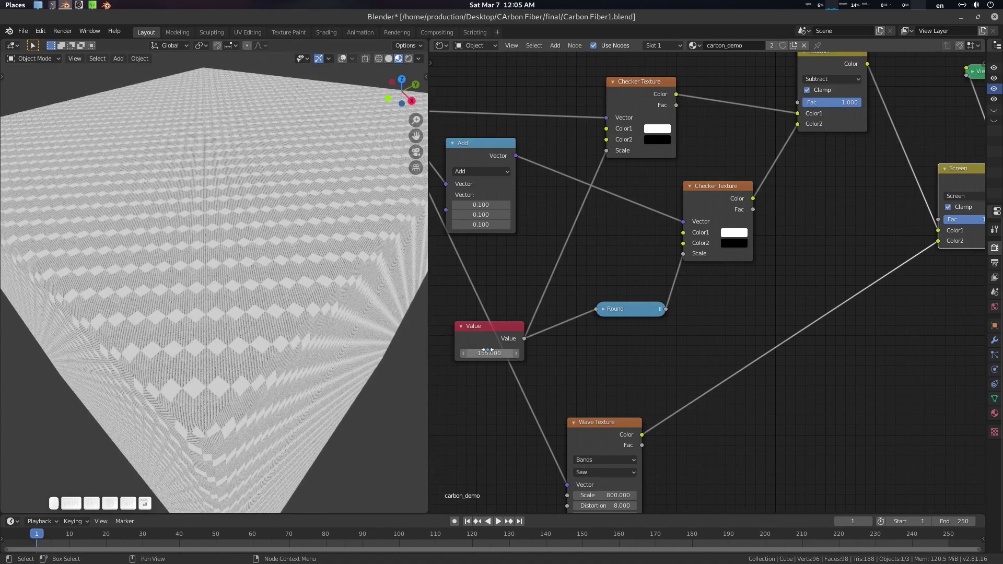
{"action": "key", "text": "Return"}
{"action": "scroll", "coordinate": [312, 243], "scroll_direction": "up", "scroll_amount": 5}
{"action": "scroll", "coordinate": [312, 242], "scroll_direction": "down", "scroll_amount": 3}
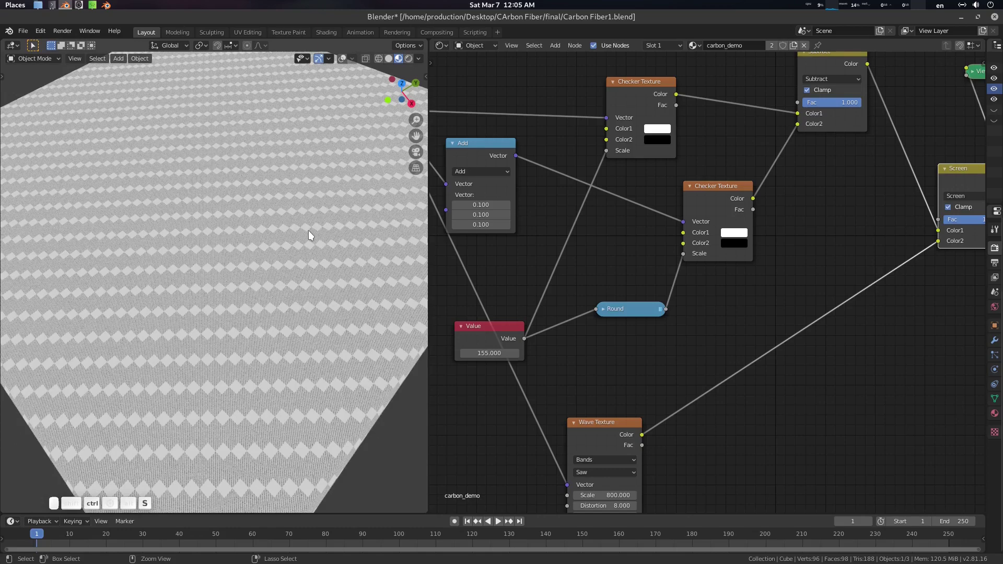
{"action": "key", "text": "ctrl+s"}
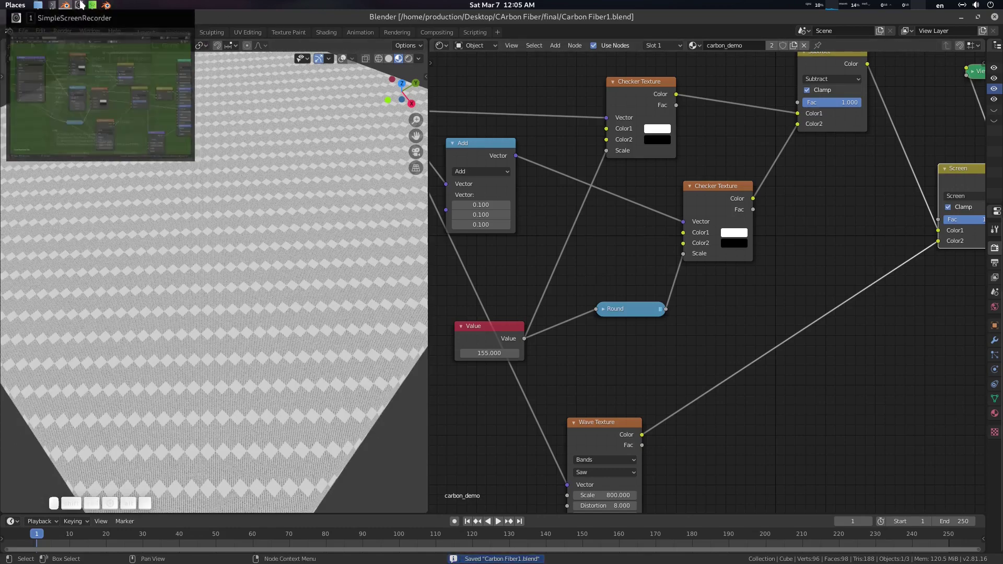
- Connect the Principled BSDF to the Material Output in place of the Viewer and rearrange the two nodes
{"action": "middle_click_drag", "start_coordinate": [857, 260], "coordinate": [589, 272]}
{"action": "scroll", "coordinate": [729, 274], "scroll_direction": "down", "scroll_amount": 1}
{"action": "middle_click_drag", "start_coordinate": [834, 180], "coordinate": [795, 178]}
{"action": "left_click", "coordinate": [799, 218], "text": "ctrl+shift"}
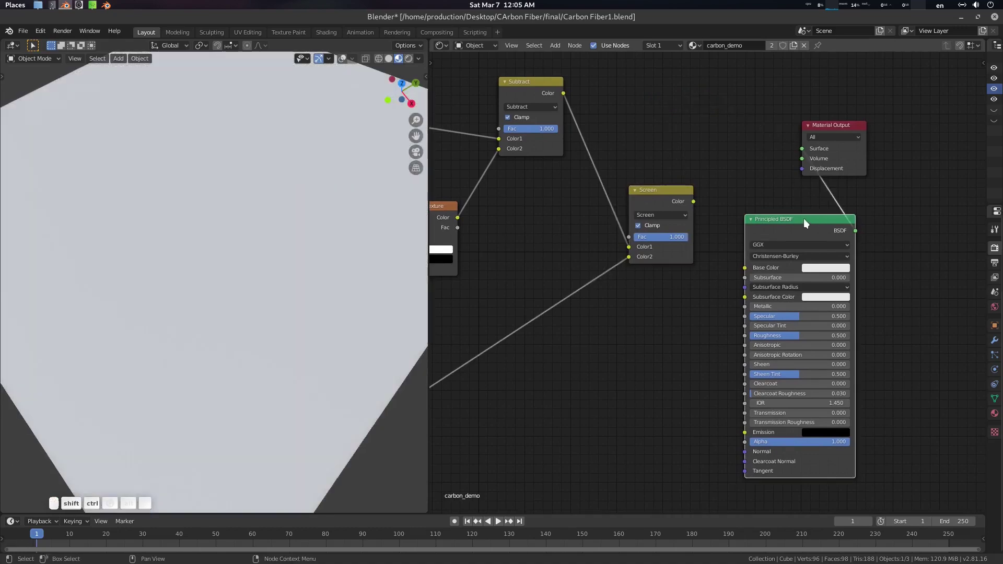
{"action": "left_click_drag", "start_coordinate": [804, 218], "coordinate": [798, 203]}
{"action": "left_click_drag", "start_coordinate": [809, 159], "coordinate": [873, 190]}
- Set the Principled BSDF's Base Color to black and move the node farther away from the Screen node
{"action": "left_click", "coordinate": [824, 252]}
{"action": "middle_click_drag", "start_coordinate": [695, 249], "coordinate": [794, 218]}
{"action": "middle_click_drag", "start_coordinate": [248, 232], "coordinate": [250, 203]}
{"action": "scroll", "coordinate": [679, 252], "scroll_direction": "right", "scroll_amount": 3}
{"action": "left_click_drag", "start_coordinate": [800, 190], "coordinate": [856, 174]}
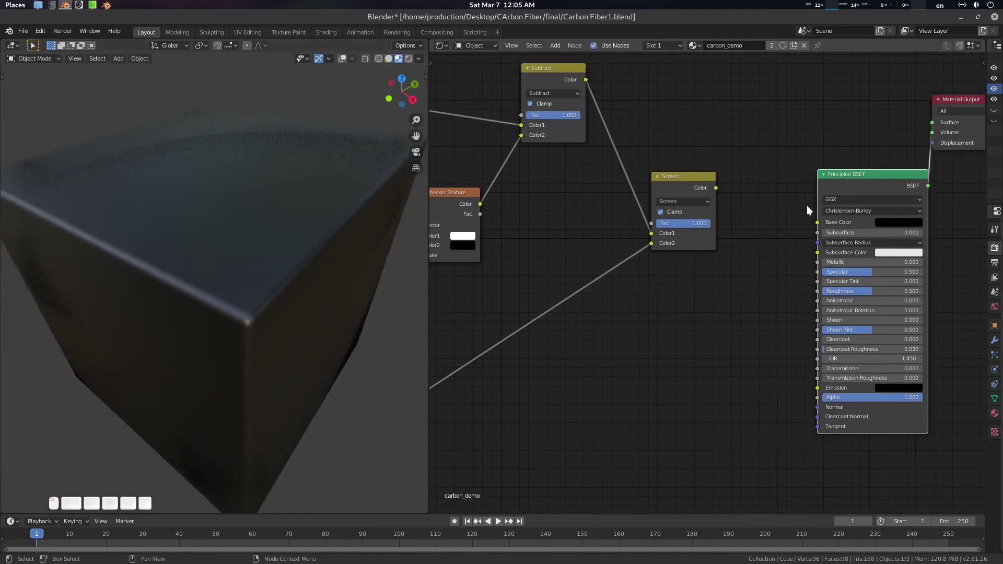
- Connect the Screen node's Color output to the Principled BSDF's Roughness and inspect the cube's surface
{"action": "scroll", "coordinate": [807, 205], "scroll_direction": "up", "scroll_amount": 1}
{"action": "middle_click_drag", "start_coordinate": [790, 203], "coordinate": [814, 193]}
{"action": "left_click_drag", "start_coordinate": [741, 170], "coordinate": [860, 334]}
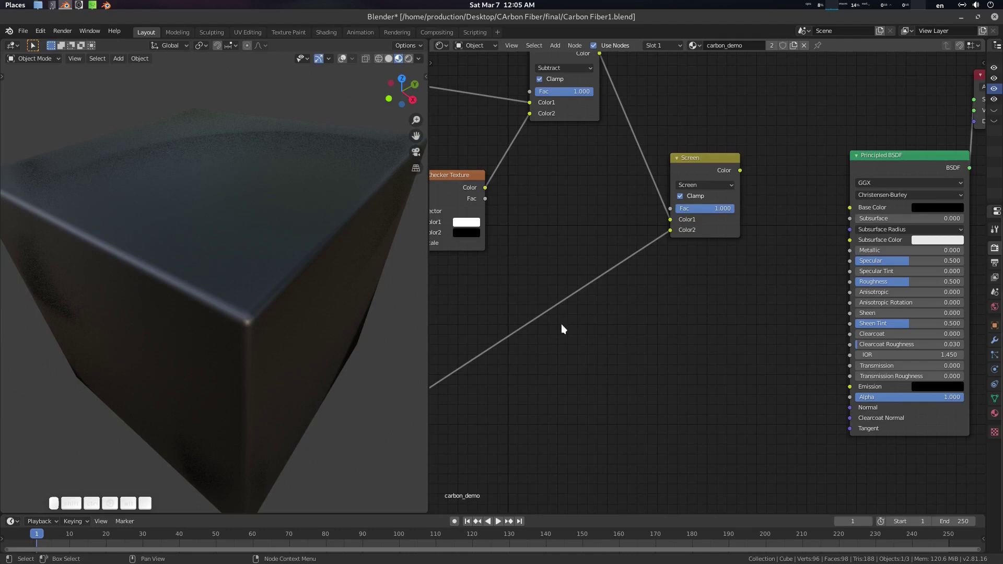
{"action": "mouse_move", "coordinate": [305, 303]}
{"action": "middle_mouse_down"}
{"action": "mouse_move", "coordinate": [315, 328]}
{"action": "mouse_move", "coordinate": [306, 324]}
{"action": "mouse_move", "coordinate": [314, 319]}
{"action": "middle_mouse_up"}
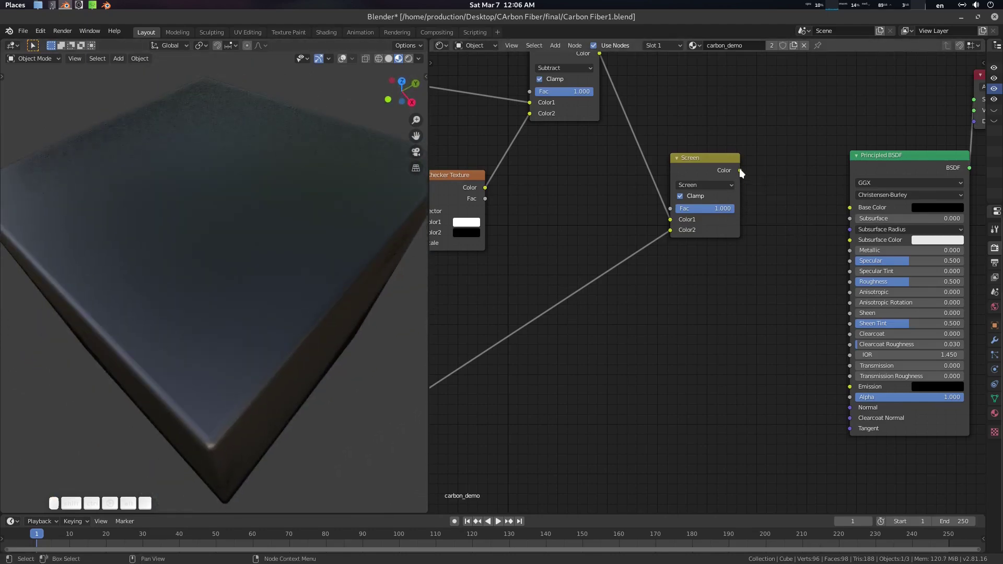
{"action": "left_click_drag", "start_coordinate": [740, 170], "coordinate": [849, 282]}
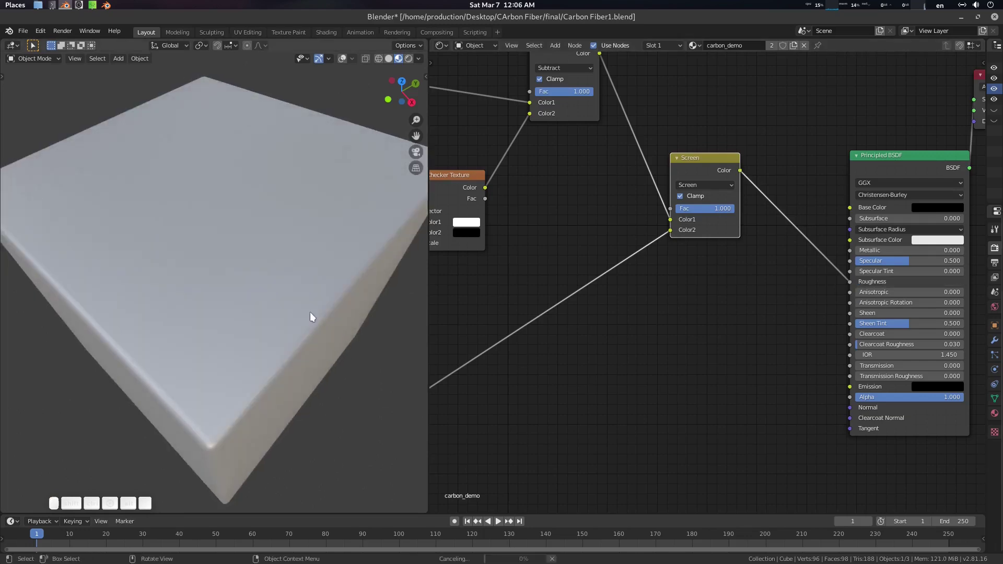
{"action": "middle_click_drag", "start_coordinate": [310, 312], "coordinate": [255, 291]}
- Insert an Invert node between the Screen node and the Principled BSDF's Roughness, and inspect the weave up close
{"action": "middle_click_drag", "start_coordinate": [758, 297], "coordinate": [637, 283]}
{"action": "key", "text": "shift+a"}
{"action": "left_click", "coordinate": [636, 287]}
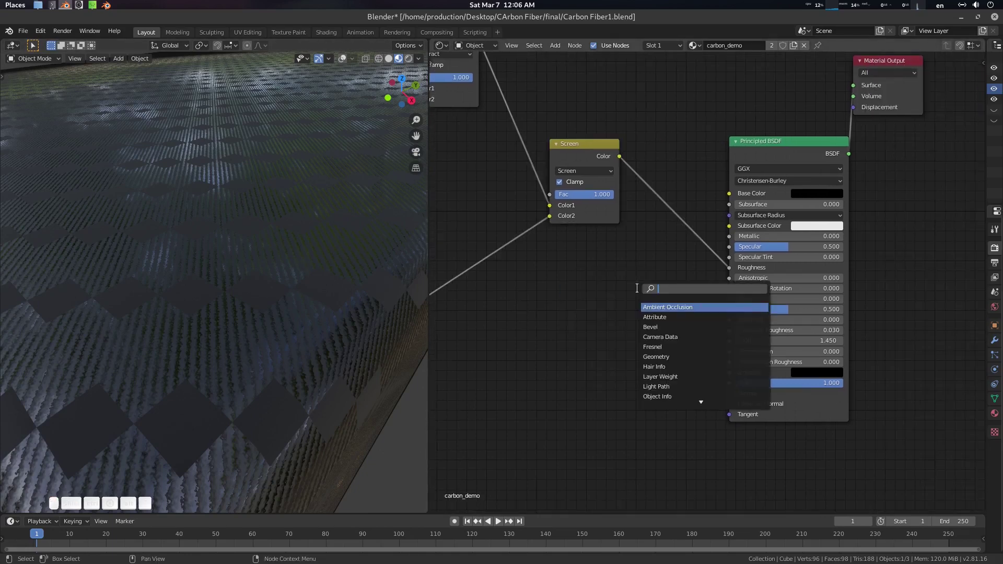
{"action": "type", "text": "inve"}
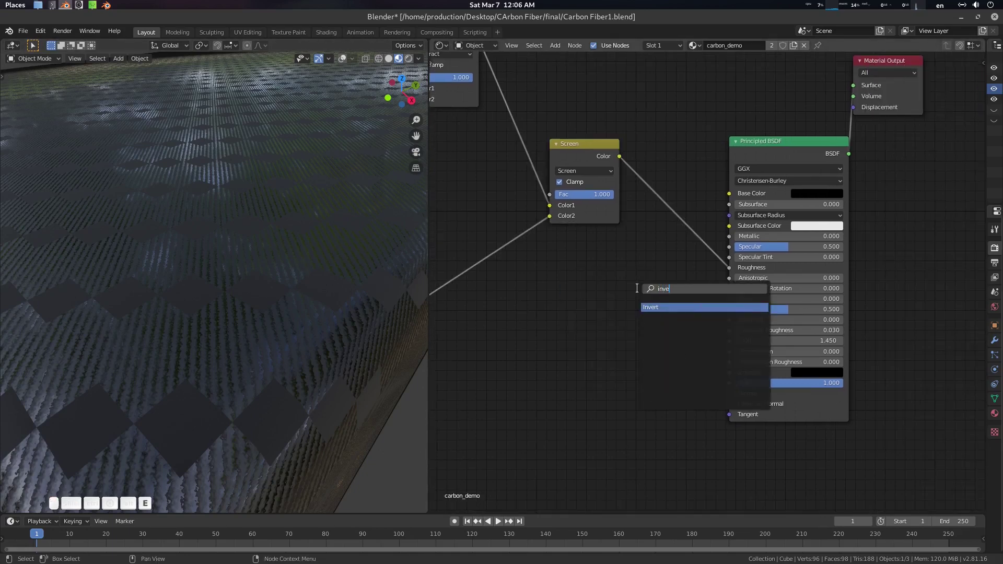
{"action": "key", "text": "Return"}
{"action": "left_click", "coordinate": [654, 201]}
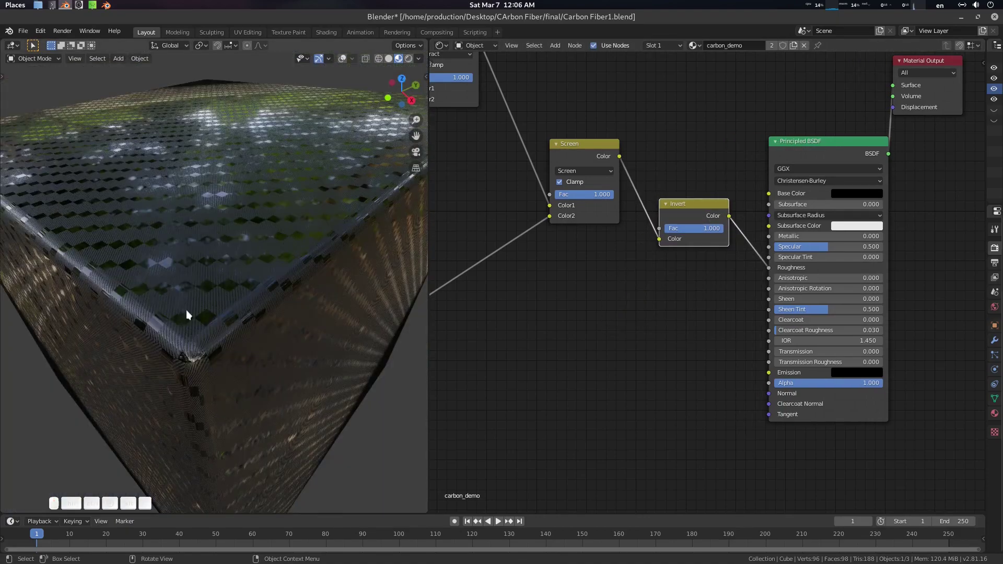
{"action": "scroll", "coordinate": [204, 294], "scroll_direction": "up", "scroll_amount": 6}
{"action": "scroll", "coordinate": [208, 289], "scroll_direction": "up", "scroll_amount": 2}
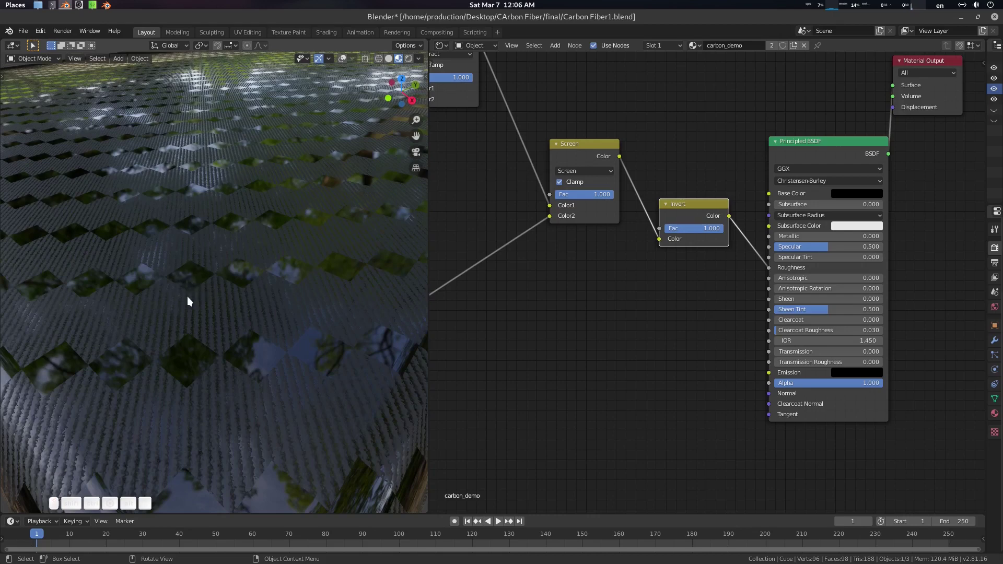
- Try a saturation of 0.232 for Color1 of the upper Checker Texture and inspect the cube's side
{"action": "middle_click_drag", "start_coordinate": [567, 333], "coordinate": [747, 379]}
{"action": "middle_click_drag", "start_coordinate": [624, 240], "coordinate": [767, 321]}
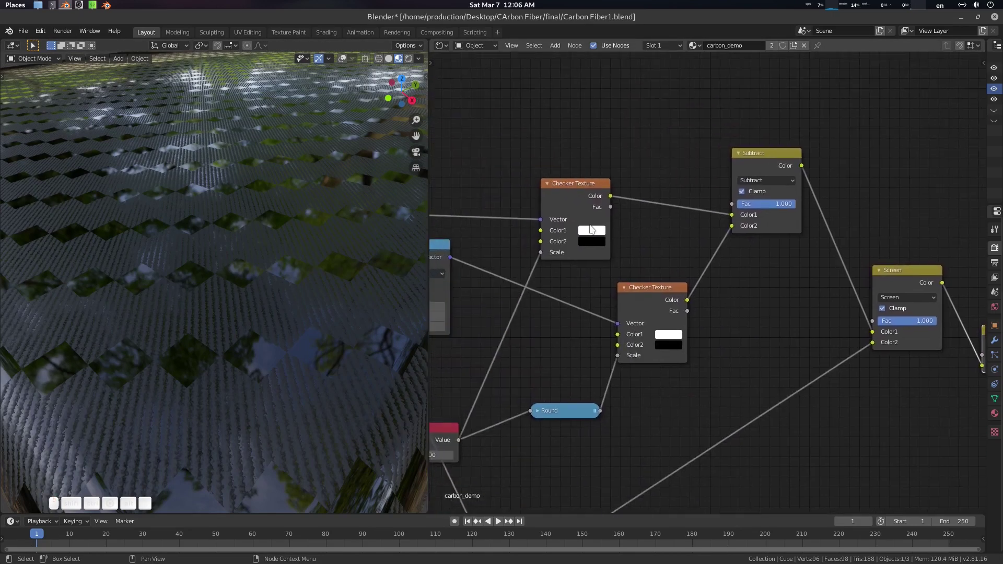
{"action": "left_click", "coordinate": [587, 232]}
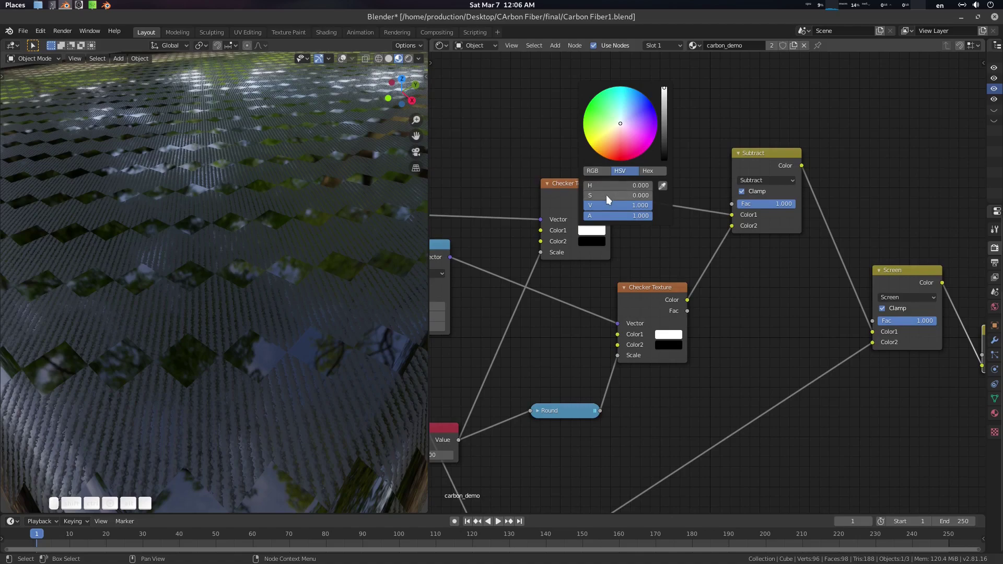
{"action": "left_click_drag", "start_coordinate": [588, 195], "coordinate": [599, 196]}
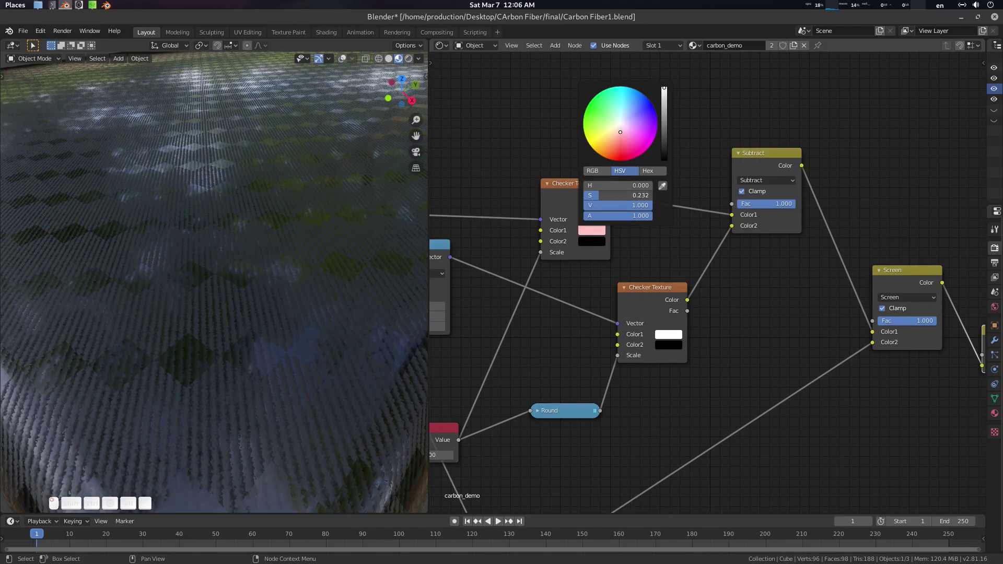
{"action": "middle_click_drag", "start_coordinate": [267, 283], "coordinate": [288, 243]}
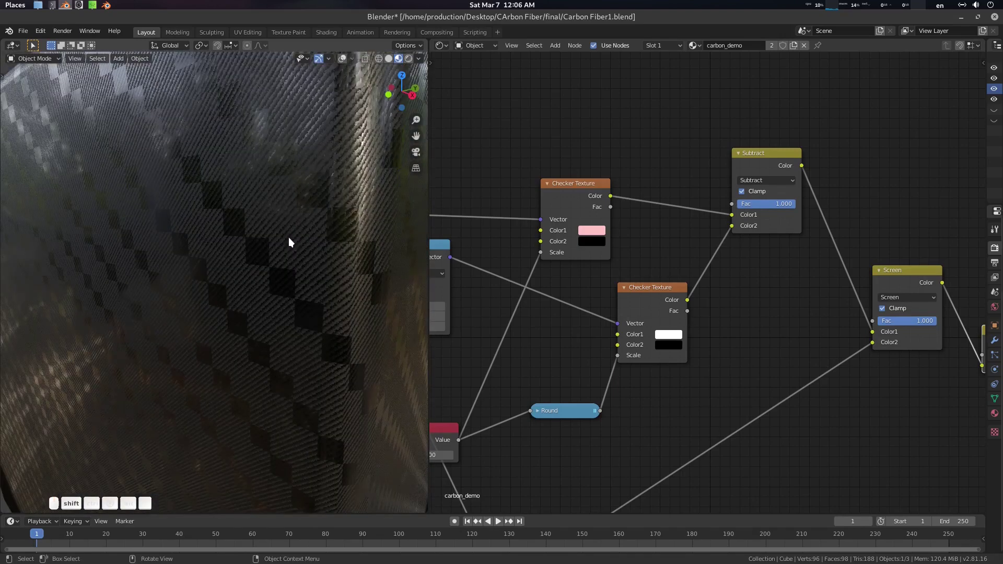
- Set the saturation of the upper Checker Texture's Color1 to 0.1 and check the weave on the cube
{"action": "left_click", "coordinate": [592, 230]}
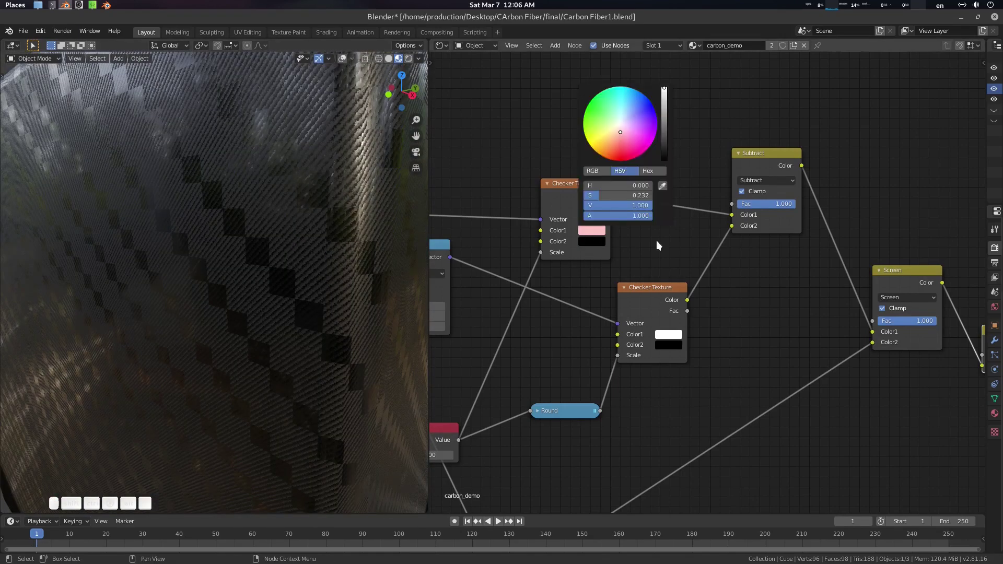
{"action": "left_click", "coordinate": [639, 196]}
{"action": "type", "text": ".100"}
{"action": "key", "text": "Return"}
{"action": "middle_click_drag", "start_coordinate": [371, 194], "coordinate": [239, 179]}
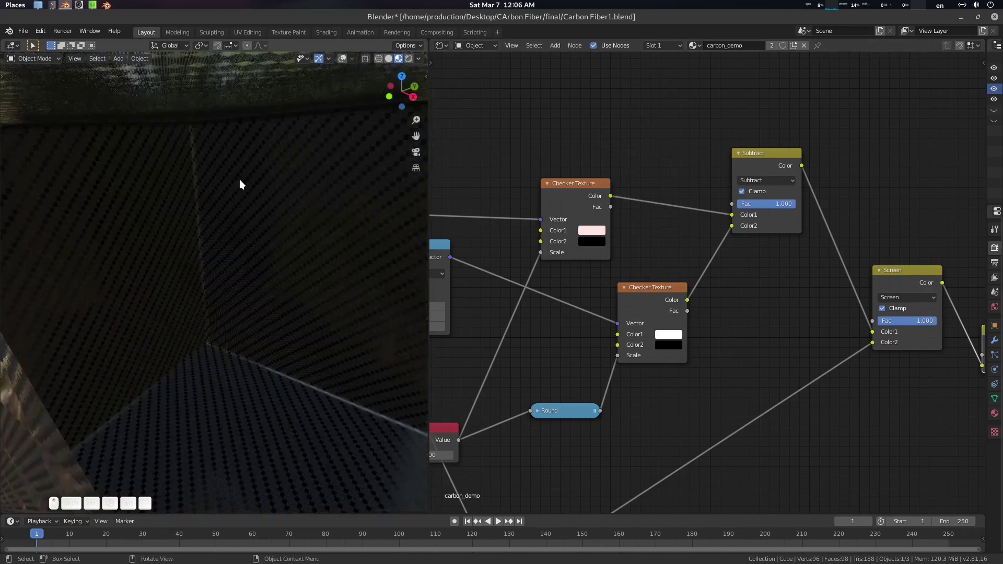
{"action": "scroll", "coordinate": [239, 184], "scroll_direction": "down", "scroll_amount": 2}
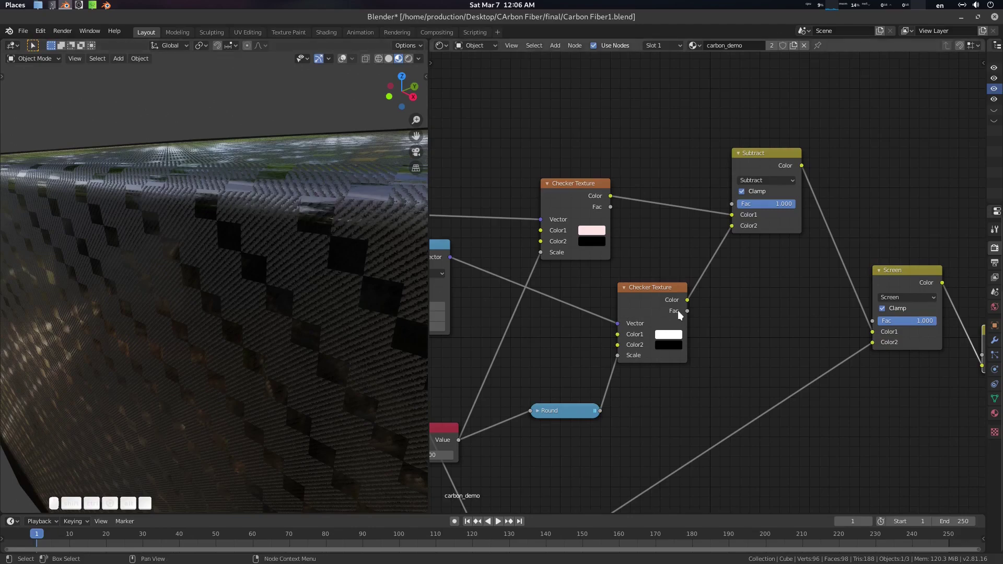
- Add a Bump node with the Screen node's Color as its Height and connect its Normal to the Principled BSDF's Normal
{"action": "scroll", "coordinate": [678, 311], "scroll_direction": "down", "scroll_amount": 1}
{"action": "middle_click_drag", "start_coordinate": [874, 391], "coordinate": [638, 237]}
{"action": "left_click", "coordinate": [721, 304]}
{"action": "key", "text": "shift+a"}
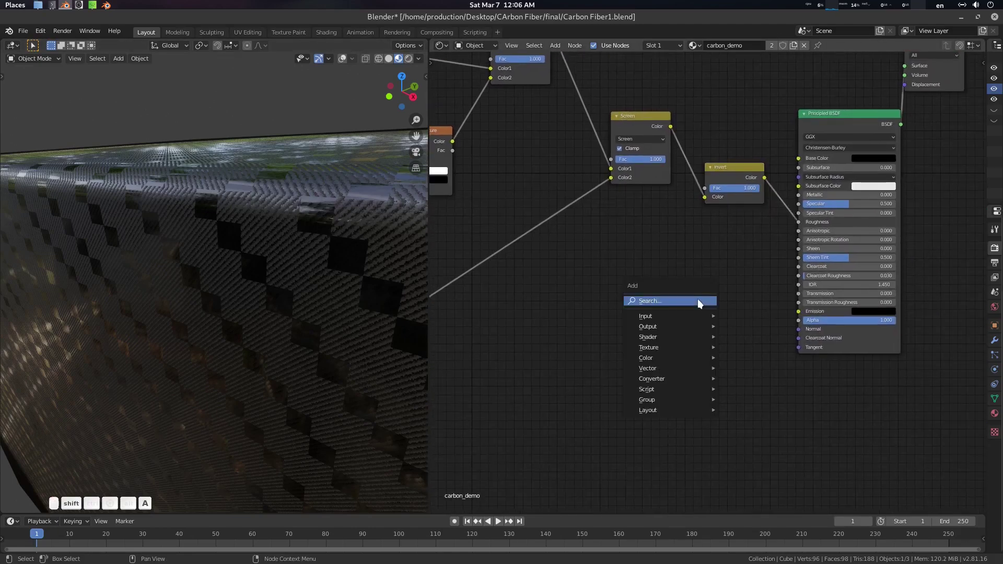
{"action": "left_click", "coordinate": [700, 299]}
{"action": "type", "text": "bum"}
{"action": "key", "text": "Return"}
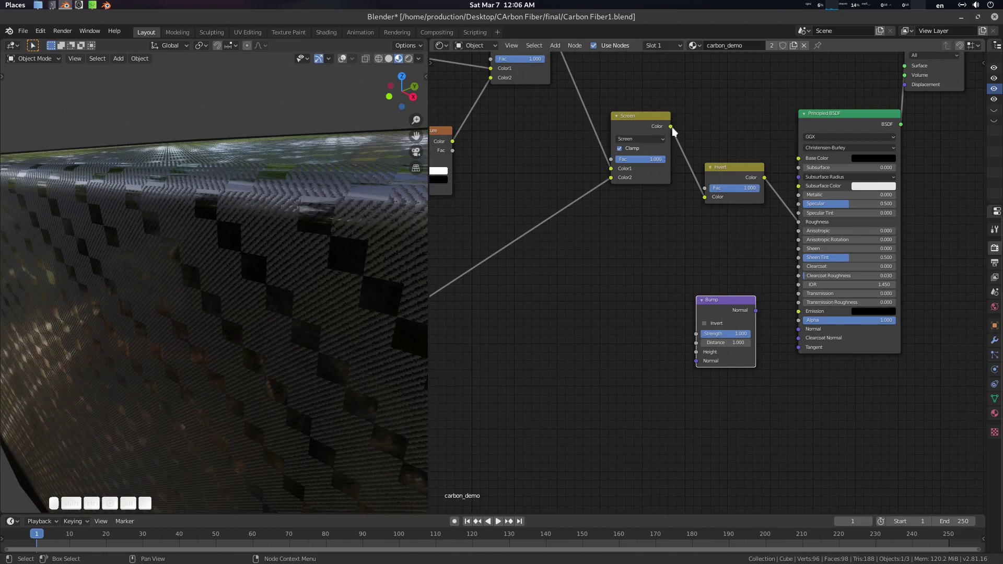
{"action": "left_click_drag", "start_coordinate": [671, 127], "coordinate": [697, 354]}
{"action": "left_click_drag", "start_coordinate": [761, 313], "coordinate": [798, 329]}
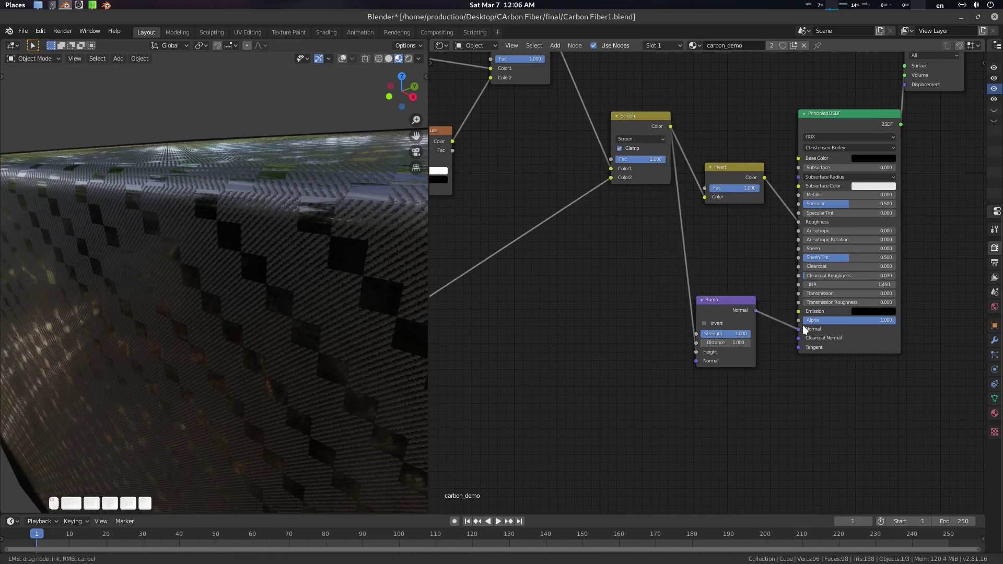
- Set the Bump node's Strength to 0.05 and inspect the cube's surface
{"action": "left_click", "coordinate": [728, 333]}
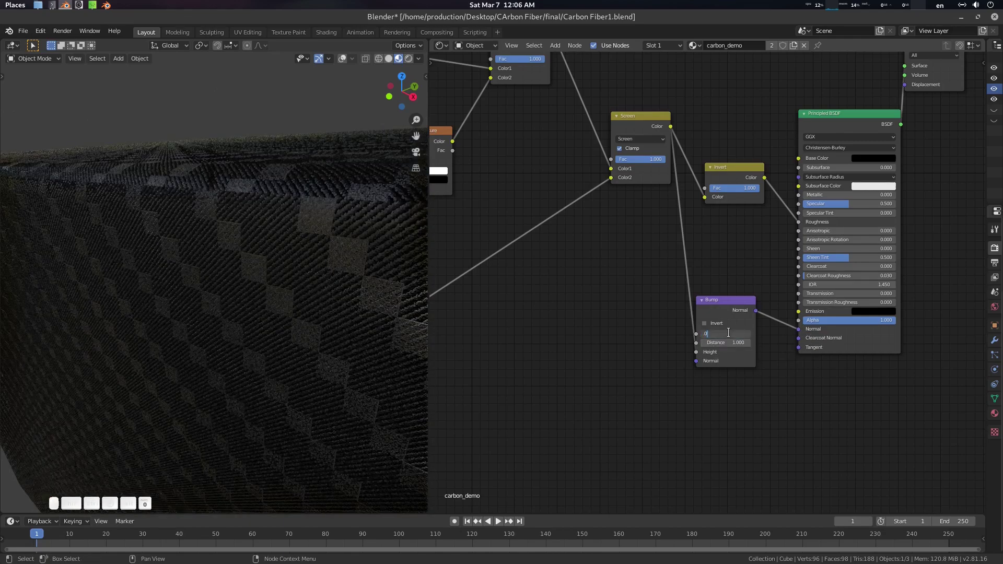
{"action": "type", "text": ".05"}
{"action": "key", "text": "Return"}
{"action": "middle_click_drag", "start_coordinate": [426, 248], "coordinate": [413, 234]}
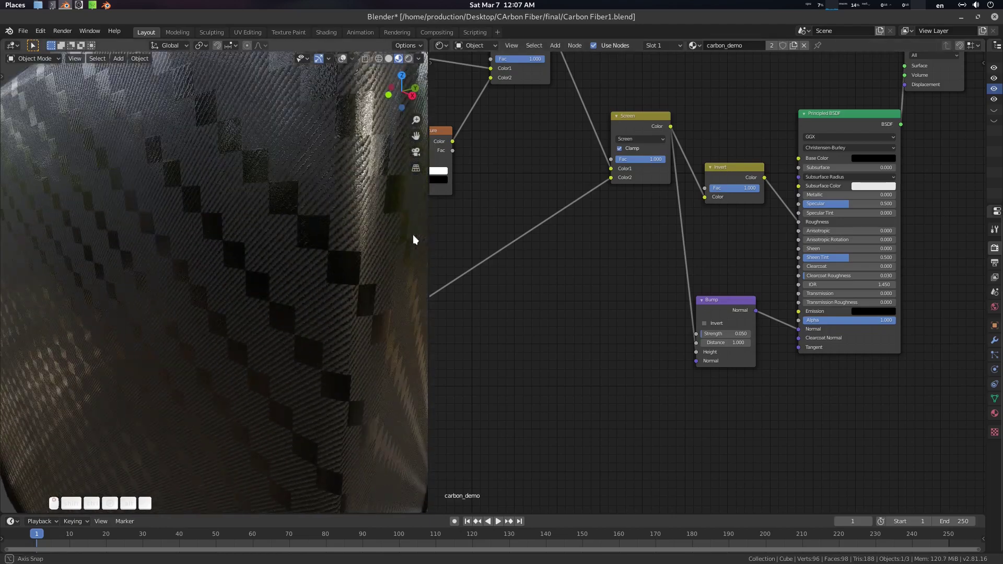
- Examine the bumped carbon weave on the cube's side and top faces from several angles
{"action": "middle_click_drag", "start_coordinate": [295, 141], "coordinate": [261, 127], "text": "shift"}
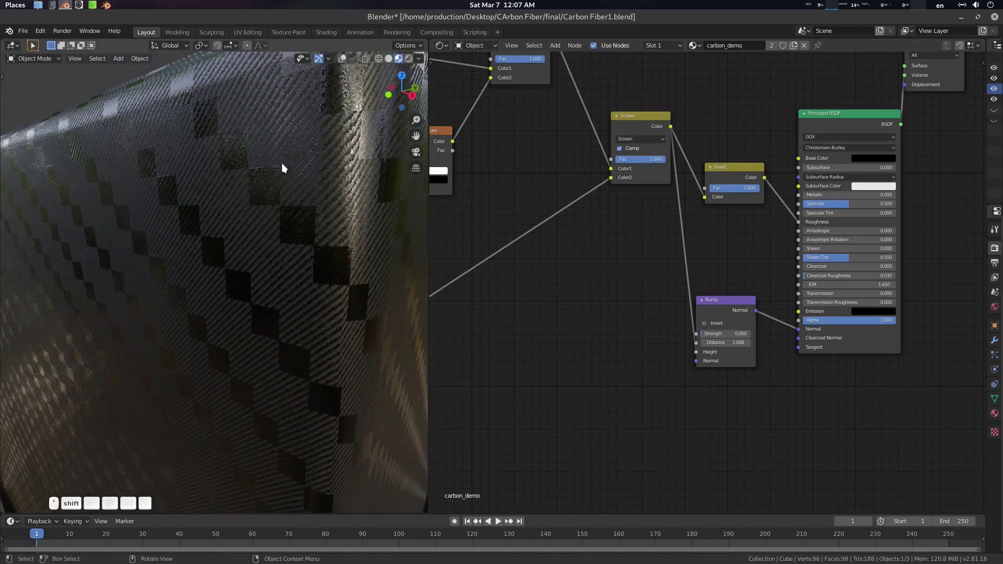
{"action": "scroll", "coordinate": [281, 163], "scroll_direction": "down", "scroll_amount": 5}
{"action": "middle_click_drag", "start_coordinate": [234, 279], "coordinate": [253, 354]}
{"action": "scroll", "coordinate": [258, 316], "scroll_direction": "up", "scroll_amount": 5}
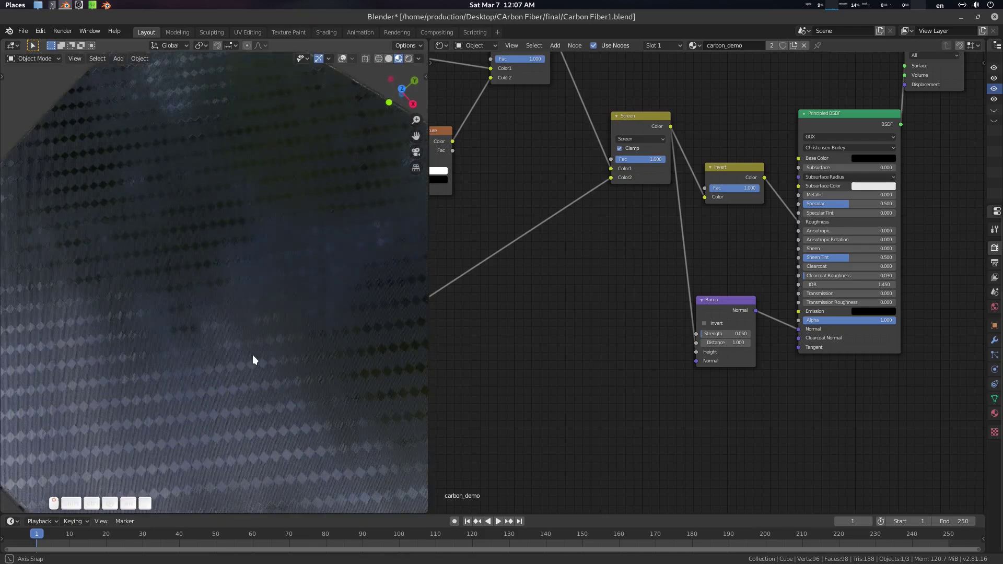
{"action": "scroll", "coordinate": [250, 324], "scroll_direction": "down", "scroll_amount": 5}
{"action": "middle_click_drag", "start_coordinate": [250, 295], "coordinate": [270, 287]}
{"action": "scroll", "coordinate": [283, 274], "scroll_direction": "down", "scroll_amount": 3}
- Unhide all objects and link the cube's carbon_demo material to the sphere and the monkey head
{"action": "key", "text": "alt+h"}
{"action": "scroll", "coordinate": [312, 290], "scroll_direction": "up", "scroll_amount": 2}
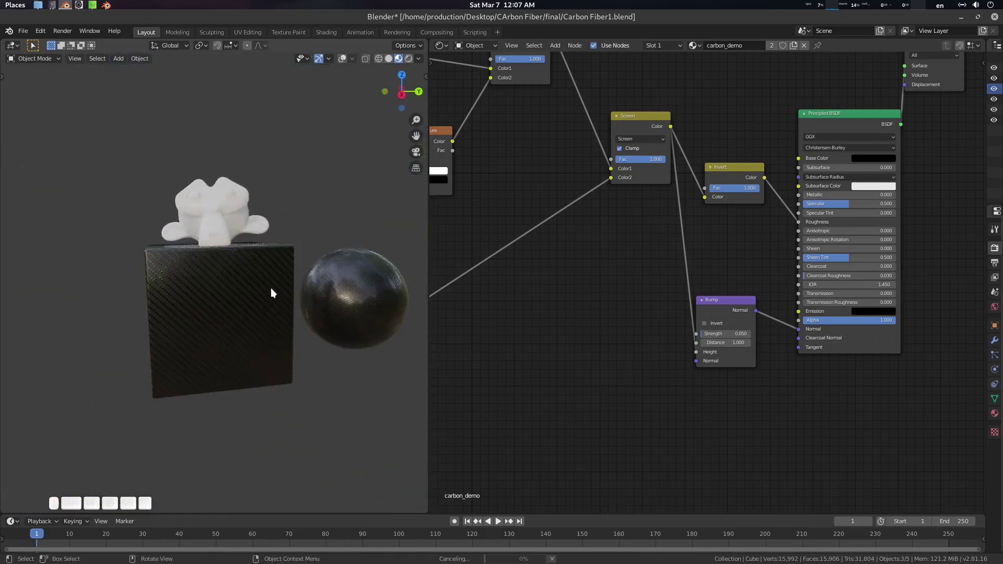
{"action": "left_click", "coordinate": [381, 304]}
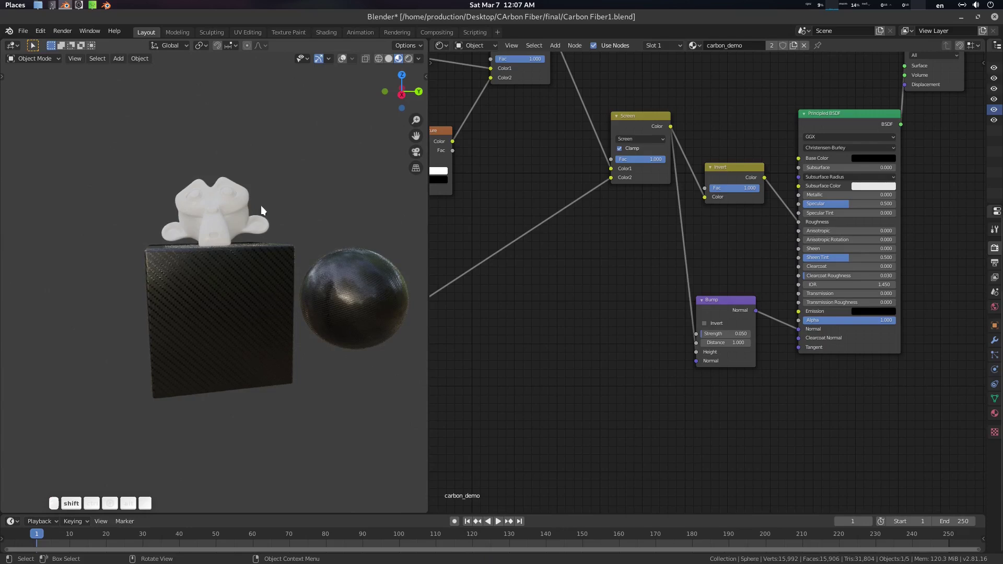
{"action": "left_click", "coordinate": [243, 216], "text": "shift"}
{"action": "left_click", "coordinate": [242, 286], "text": "shift"}
{"action": "key", "text": "ctrl+l"}
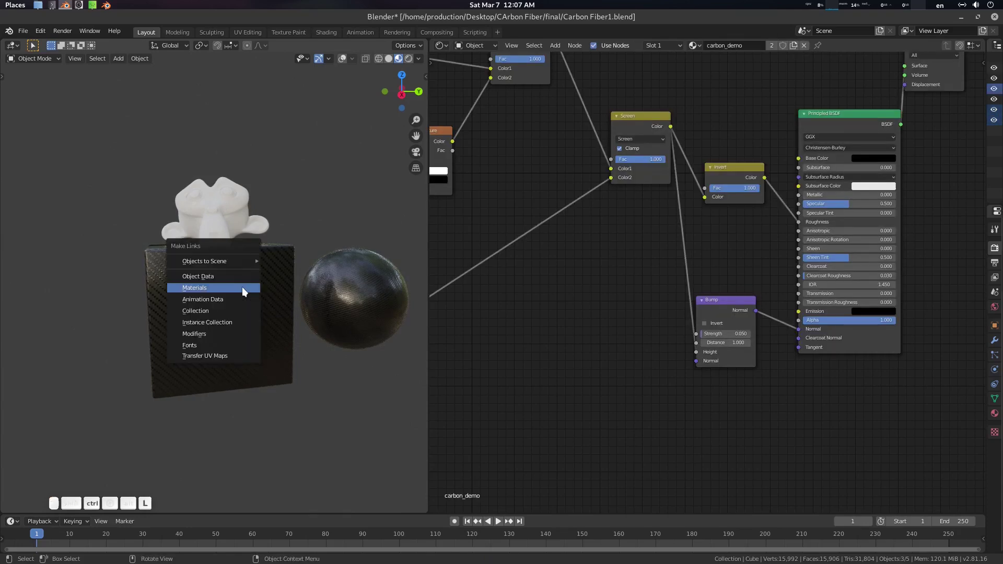
{"action": "left_click", "coordinate": [243, 287]}
- Check the weave on the monkey head up close, then deselect everything and save the file
{"action": "scroll", "coordinate": [242, 287], "scroll_direction": "up", "scroll_amount": 1}
{"action": "middle_click_drag", "start_coordinate": [242, 286], "coordinate": [268, 261]}
{"action": "scroll", "coordinate": [278, 248], "scroll_direction": "up", "scroll_amount": 4}
{"action": "scroll", "coordinate": [281, 281], "scroll_direction": "up", "scroll_amount": 2}
{"action": "key", "text": "alt+a"}
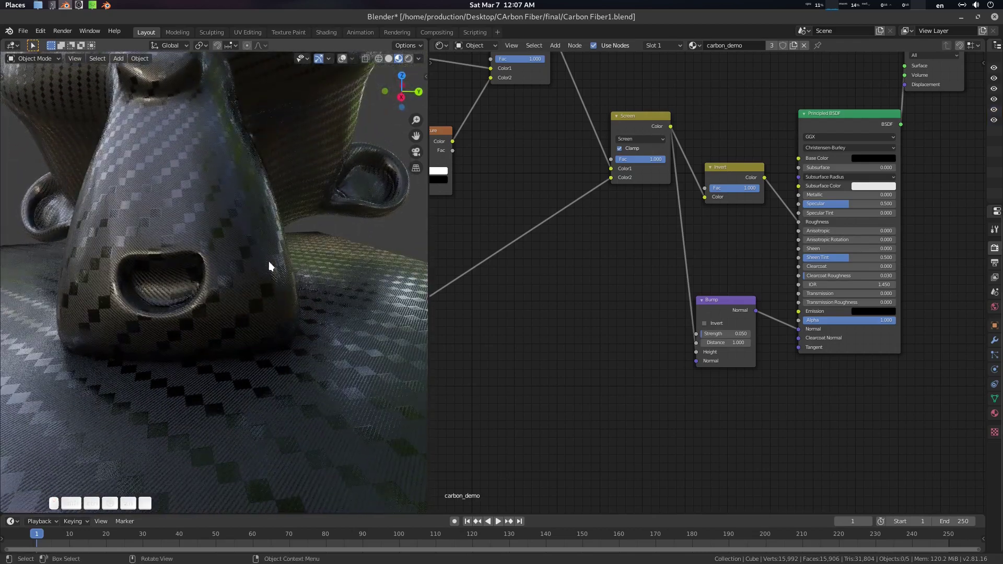
{"action": "key", "text": "ctrl+s"}
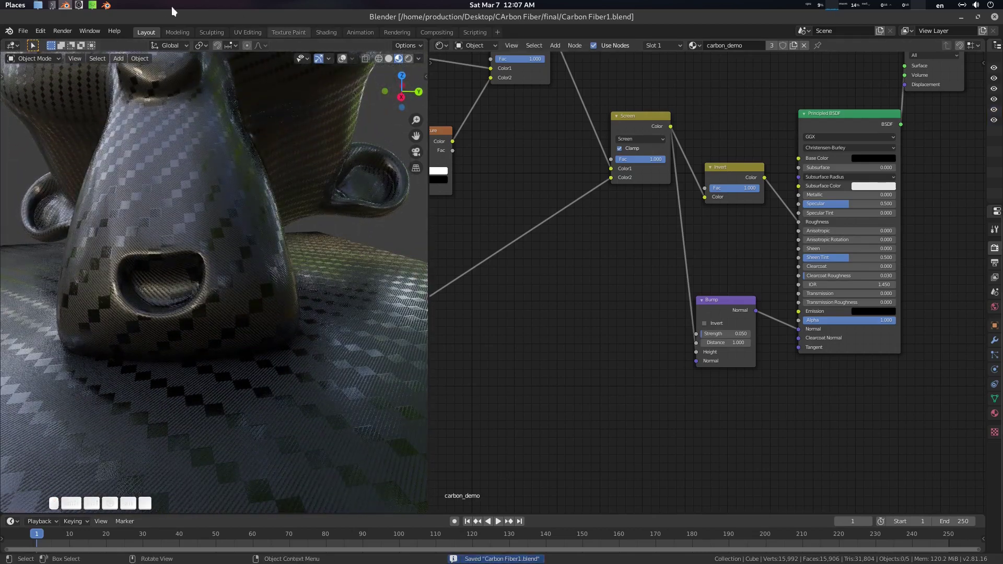
{"action": "left_click", "coordinate": [80, 5]}
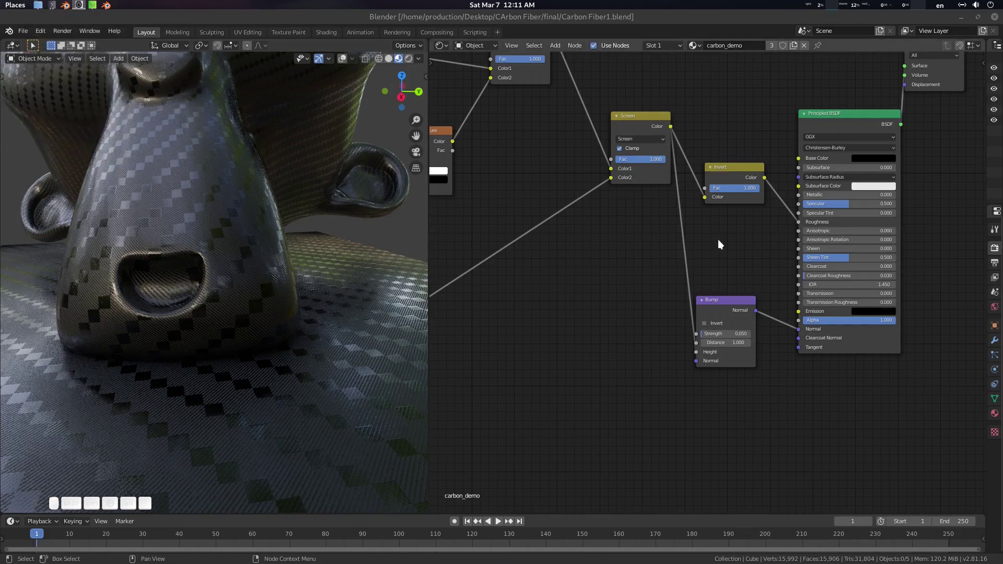
- Move the Material Output and Texture Coordinate nodes outward, away from the rest of the node tree
{"action": "scroll", "coordinate": [656, 234], "scroll_direction": "down", "scroll_amount": 5}
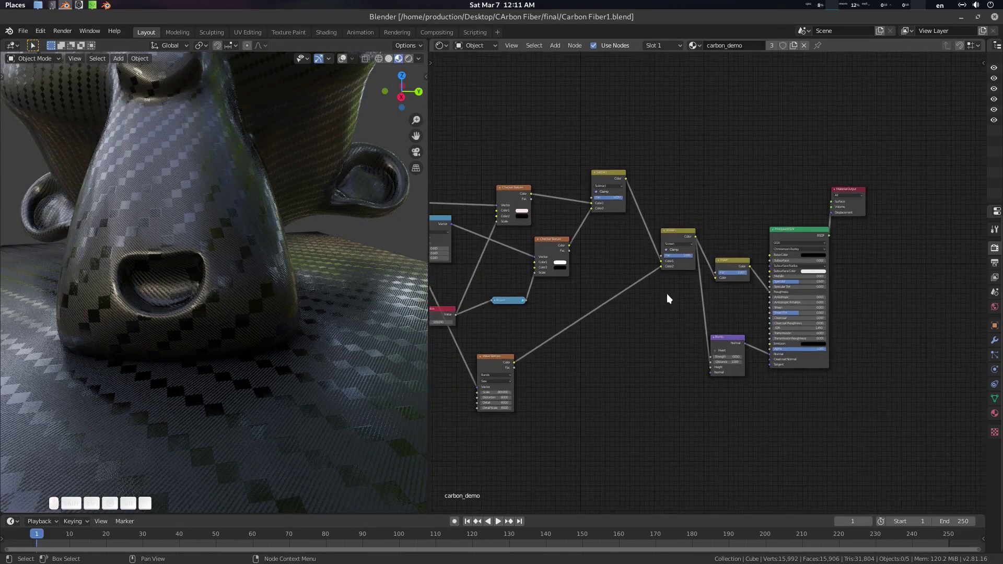
{"action": "middle_click_drag", "start_coordinate": [667, 293], "coordinate": [673, 289]}
{"action": "middle_click_drag", "start_coordinate": [844, 284], "coordinate": [769, 278]}
{"action": "left_click_drag", "start_coordinate": [779, 181], "coordinate": [898, 177]}
{"action": "left_click", "coordinate": [857, 265]}
{"action": "middle_click_drag", "start_coordinate": [621, 269], "coordinate": [638, 259]}
{"action": "scroll", "coordinate": [638, 259], "scroll_direction": "down", "scroll_amount": 2}
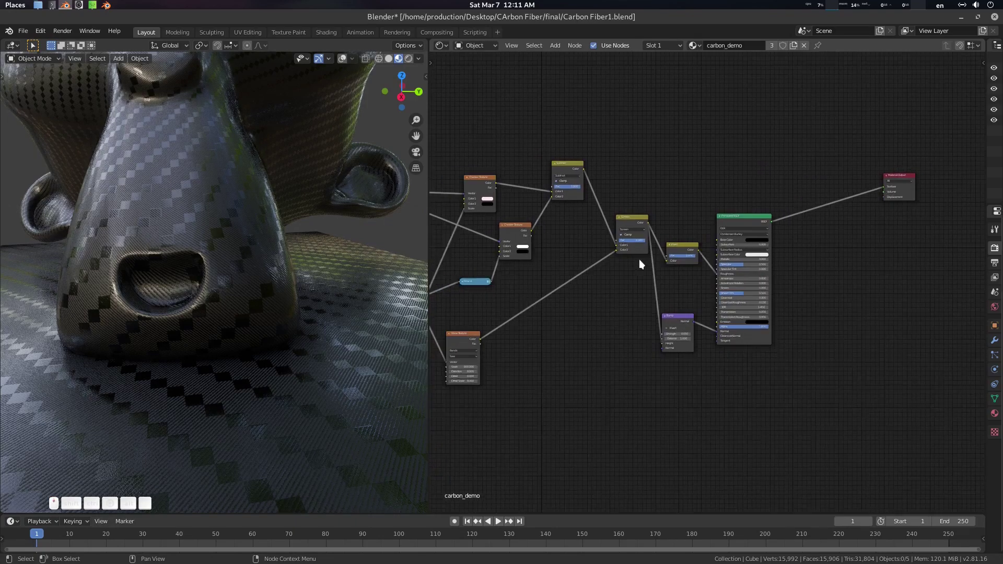
{"action": "middle_click_drag", "start_coordinate": [498, 225], "coordinate": [751, 219]}
{"action": "left_click_drag", "start_coordinate": [572, 204], "coordinate": [499, 198]}
- Group all nodes between the Texture Coordinate and Material Output nodes, and move the Group Input away from the Mapping node
{"action": "middle_click_drag", "start_coordinate": [642, 150], "coordinate": [564, 136]}
{"action": "scroll", "coordinate": [567, 141], "scroll_direction": "down", "scroll_amount": 2}
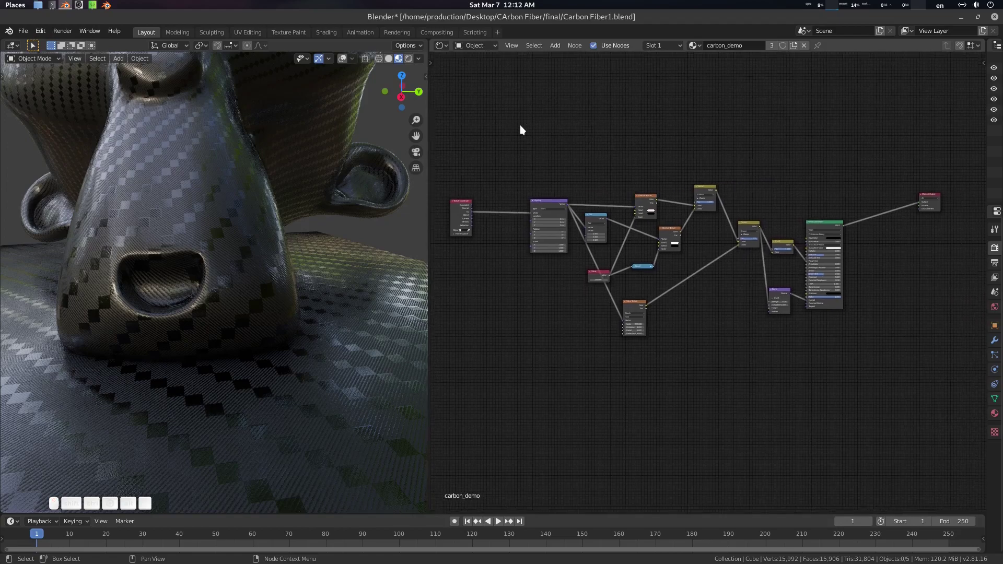
{"action": "left_click_drag", "start_coordinate": [520, 125], "coordinate": [863, 433]}
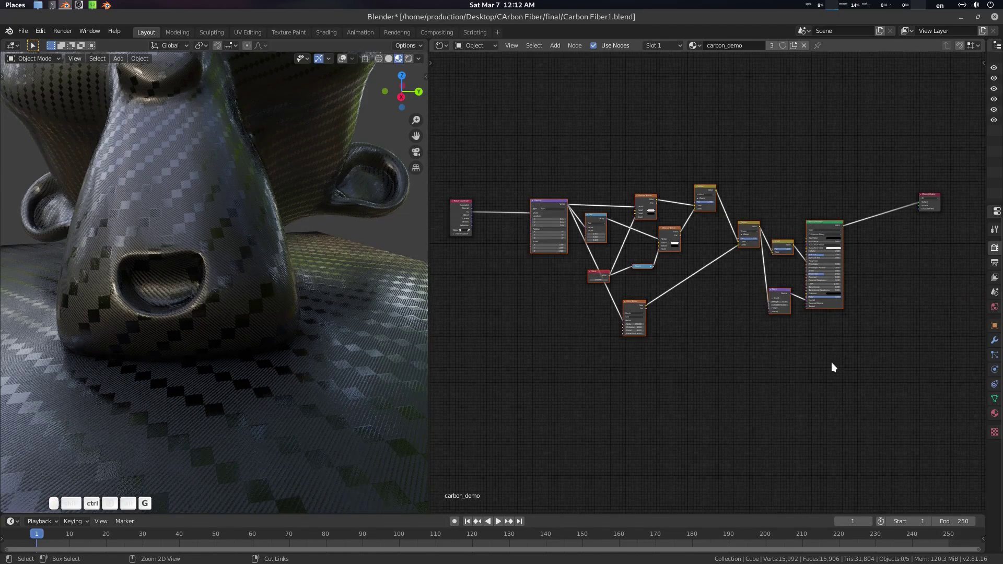
{"action": "key", "text": "ctrl+g"}
{"action": "mouse_move", "coordinate": [791, 355]}
{"action": "middle_mouse_down"}
{"action": "mouse_move", "coordinate": [809, 337]}
{"action": "mouse_move", "coordinate": [925, 329]}
{"action": "middle_mouse_up"}
{"action": "left_click", "coordinate": [594, 345]}
{"action": "scroll", "coordinate": [594, 343], "scroll_direction": "up", "scroll_amount": 1}
{"action": "middle_click_drag", "start_coordinate": [594, 343], "coordinate": [668, 345]}
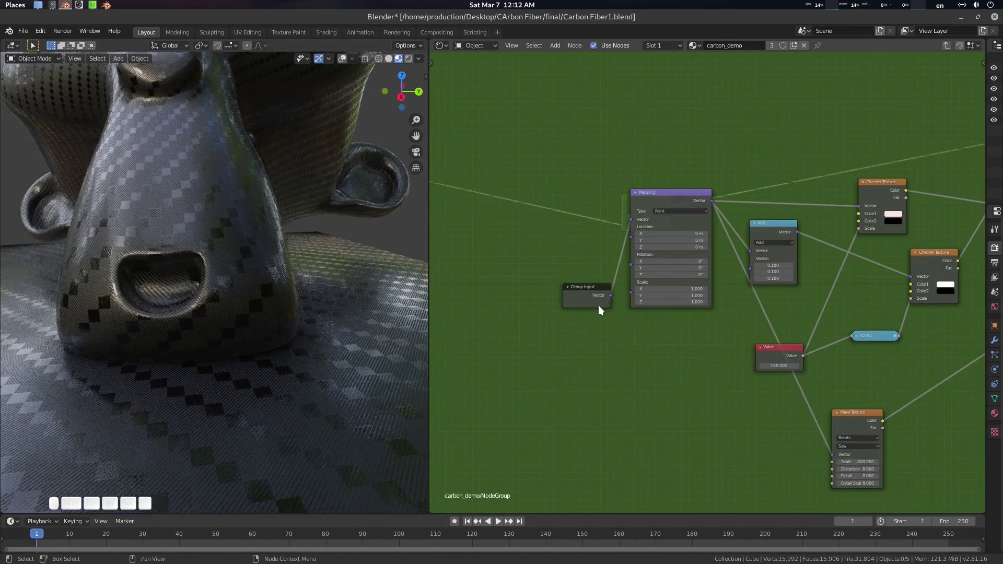
{"action": "left_click_drag", "start_coordinate": [598, 305], "coordinate": [522, 257]}
- Bundle the Value node's outgoing links into one reroute and feed that reroute from a new Group Input socket
{"action": "scroll", "coordinate": [553, 274], "scroll_direction": "up", "scroll_amount": 1}
{"action": "mouse_move", "coordinate": [672, 316]}
{"action": "middle_mouse_down"}
{"action": "mouse_move", "coordinate": [646, 313]}
{"action": "mouse_move", "coordinate": [662, 313]}
{"action": "middle_mouse_up"}
{"action": "middle_click_drag", "start_coordinate": [797, 347], "coordinate": [754, 316]}
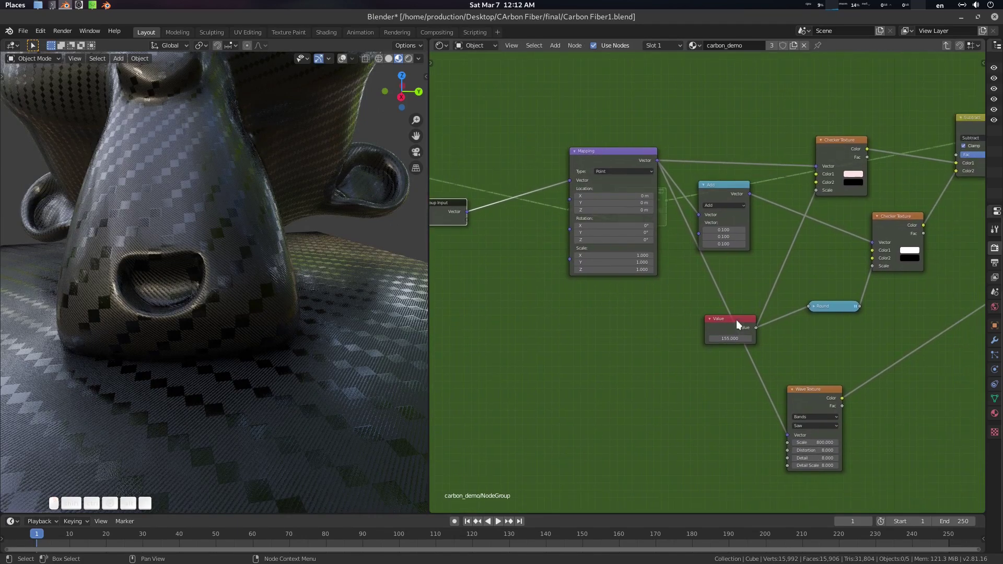
{"action": "left_click_drag", "start_coordinate": [736, 320], "coordinate": [639, 331]}
{"action": "right_click_drag", "start_coordinate": [678, 297], "coordinate": [709, 367], "text": "shift"}
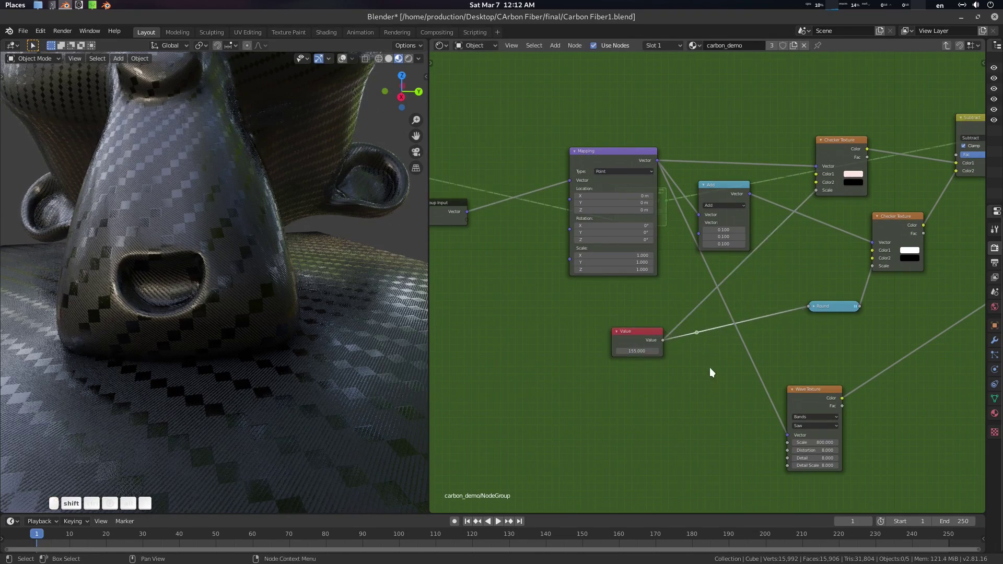
{"action": "key", "text": "ctrl+z"}
{"action": "right_click_drag", "start_coordinate": [685, 301], "coordinate": [712, 374], "text": "shift"}
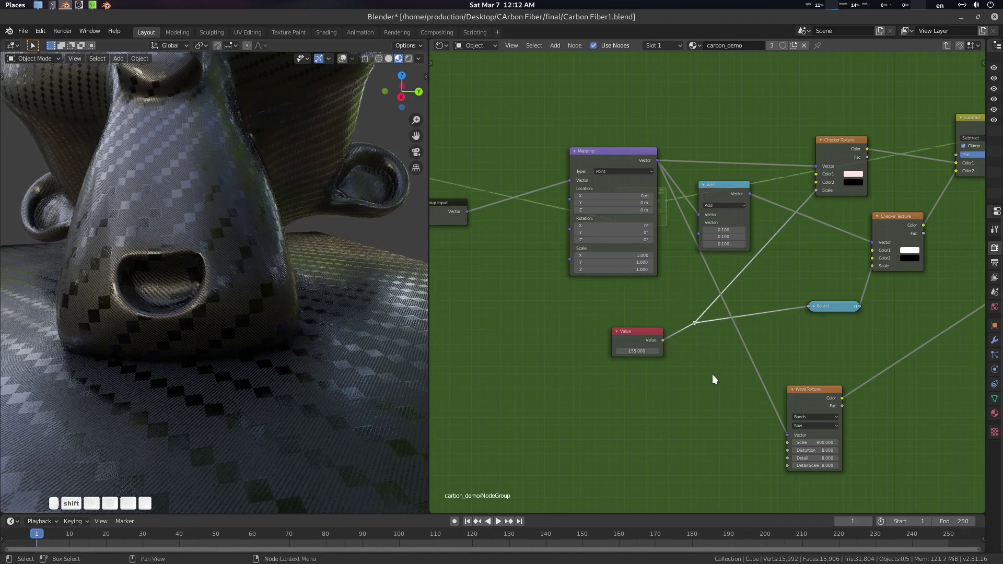
{"action": "mouse_move", "coordinate": [695, 323]}
{"action": "left_mouse_down"}
{"action": "mouse_move", "coordinate": [662, 299]}
{"action": "mouse_move", "coordinate": [485, 238]}
{"action": "mouse_move", "coordinate": [466, 217]}
{"action": "mouse_move", "coordinate": [635, 322]}
{"action": "mouse_move", "coordinate": [694, 323]}
{"action": "left_mouse_up"}
- Delete the disconnected Value node and rename the group's new input Checker Scale
{"action": "key", "text": "n"}
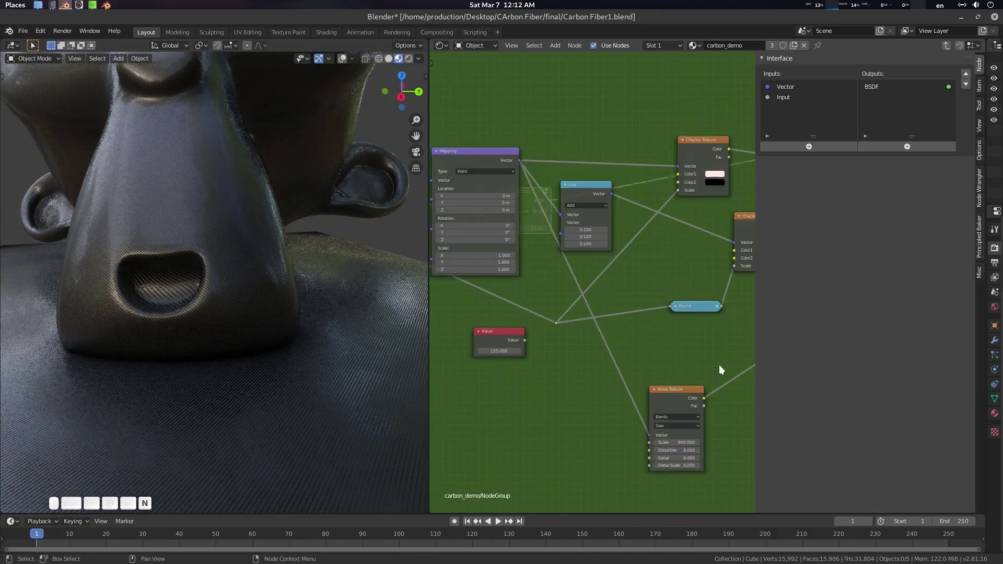
{"action": "left_click", "coordinate": [524, 331]}
{"action": "key", "text": "x"}
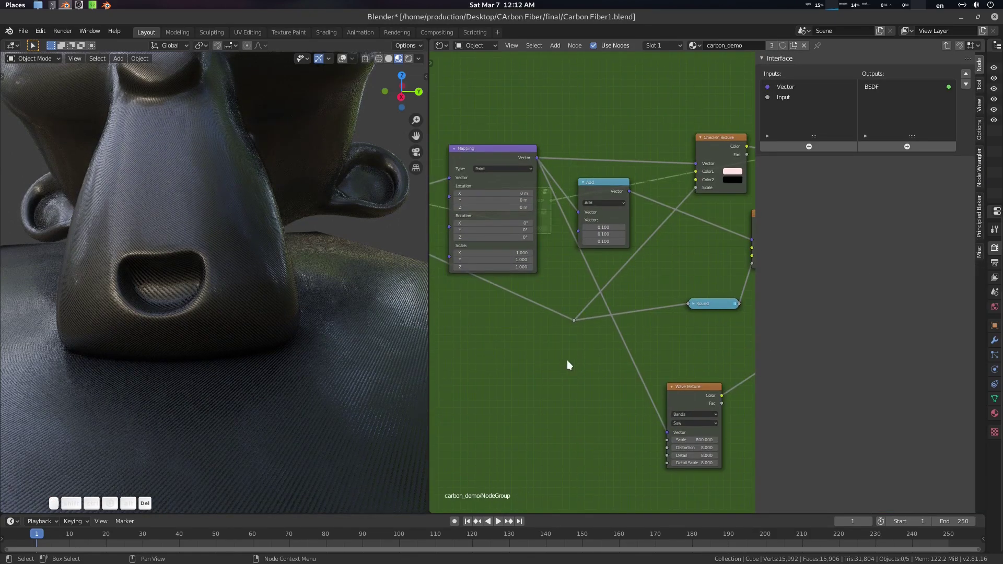
{"action": "middle_click_drag", "start_coordinate": [578, 373], "coordinate": [745, 402]}
{"action": "left_click", "coordinate": [487, 255]}
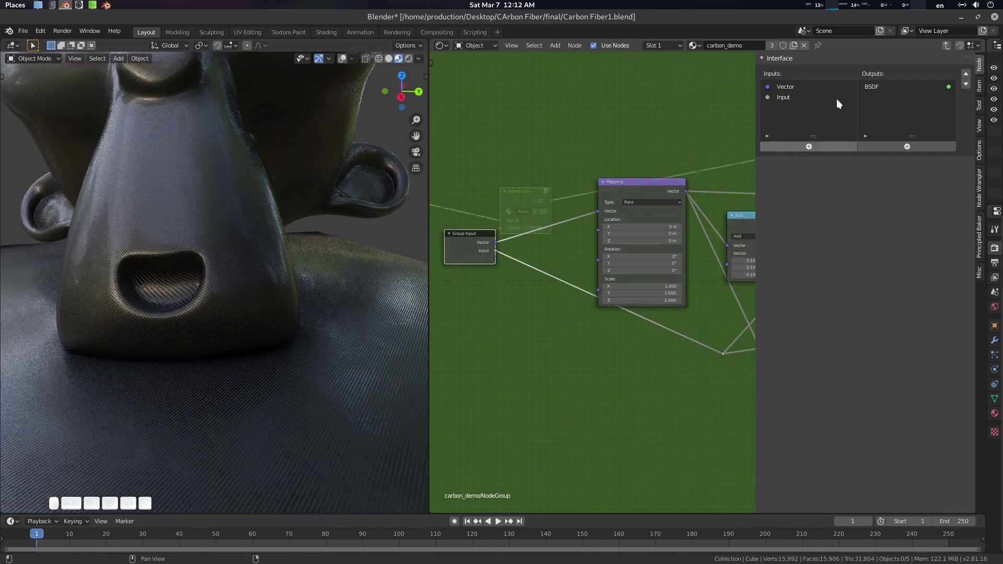
{"action": "left_click", "coordinate": [782, 98]}
{"action": "left_click", "coordinate": [834, 160]}
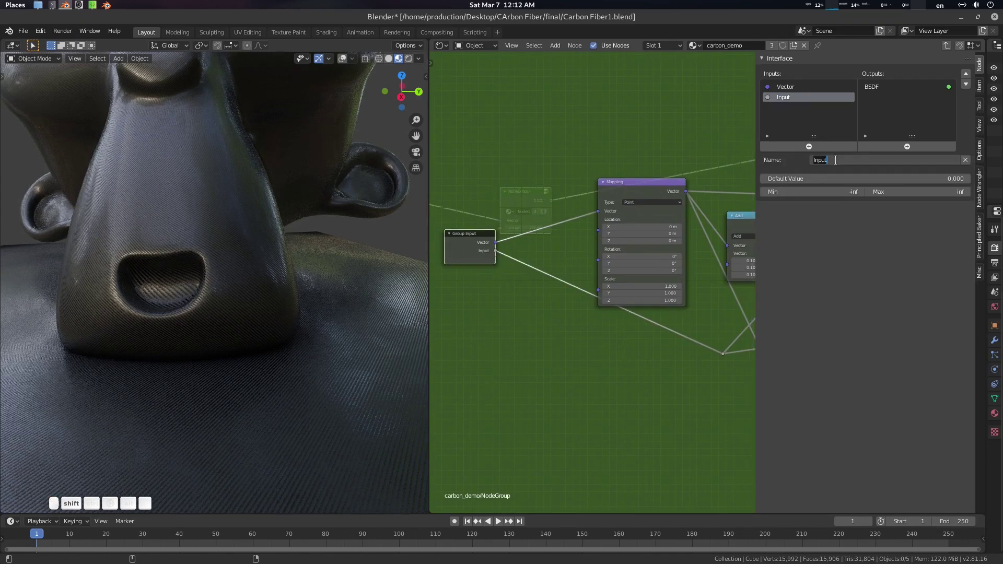
{"action": "type", "text": "Pattern Scale"}
{"action": "key", "text": "Return"}
{"action": "type", "text": "Che"}
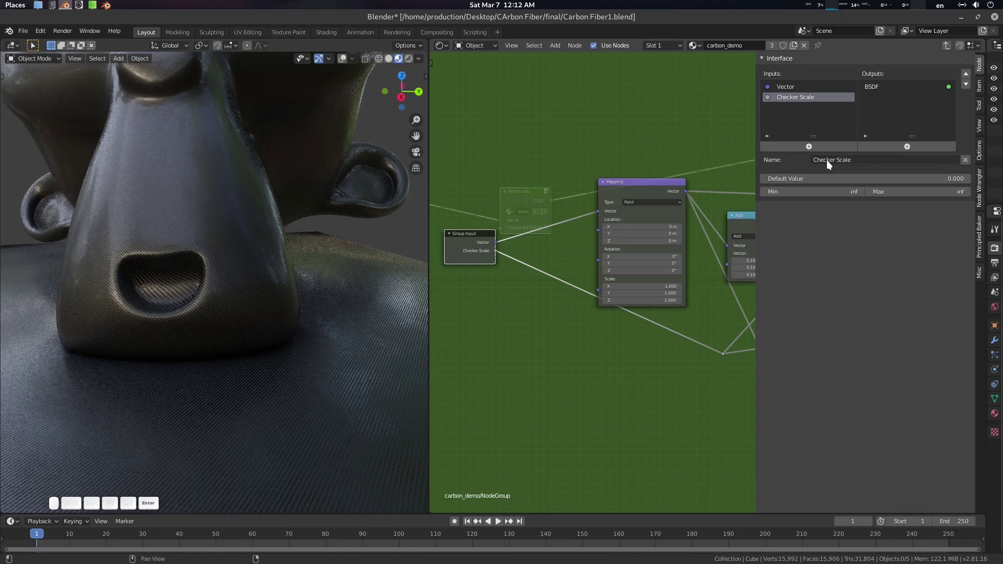
{"action": "key", "text": "Return"}
- Set Checker Scale's default value to 355 and enter 355 for it on the group node
{"action": "left_click", "coordinate": [837, 177]}
{"action": "key", "text": "Return"}
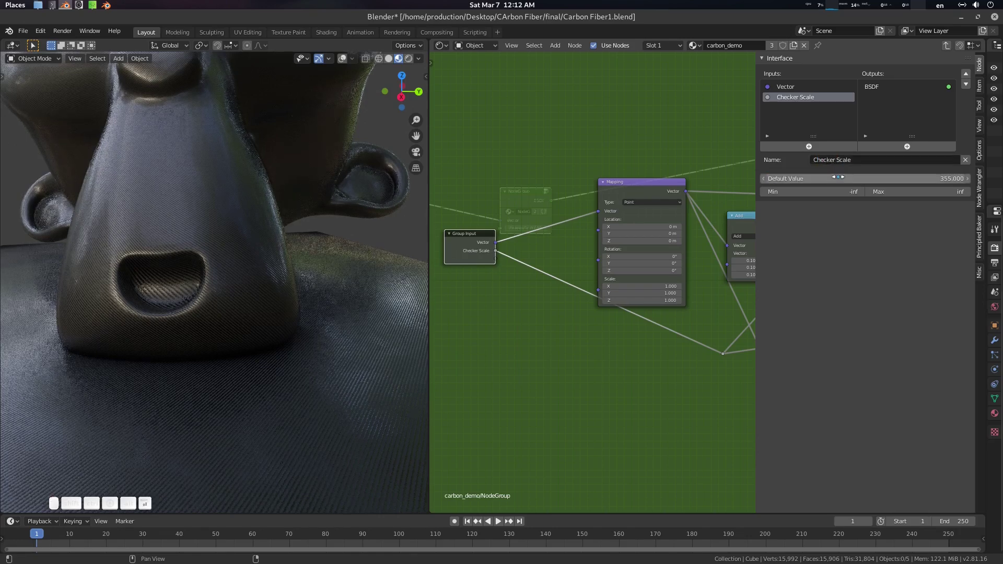
{"action": "key", "text": "Tab"}
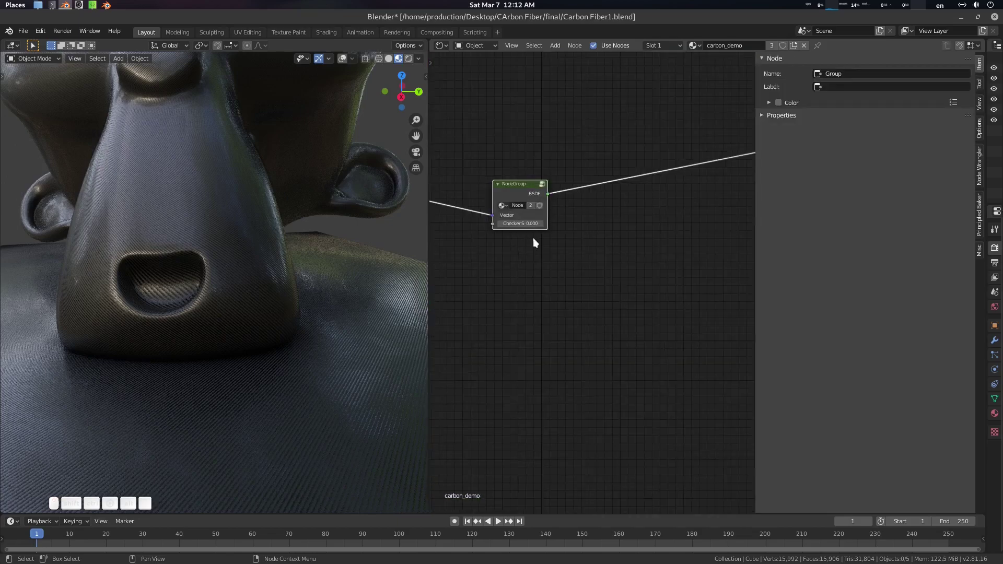
{"action": "left_click", "coordinate": [525, 225]}
{"action": "type", "text": "355"}
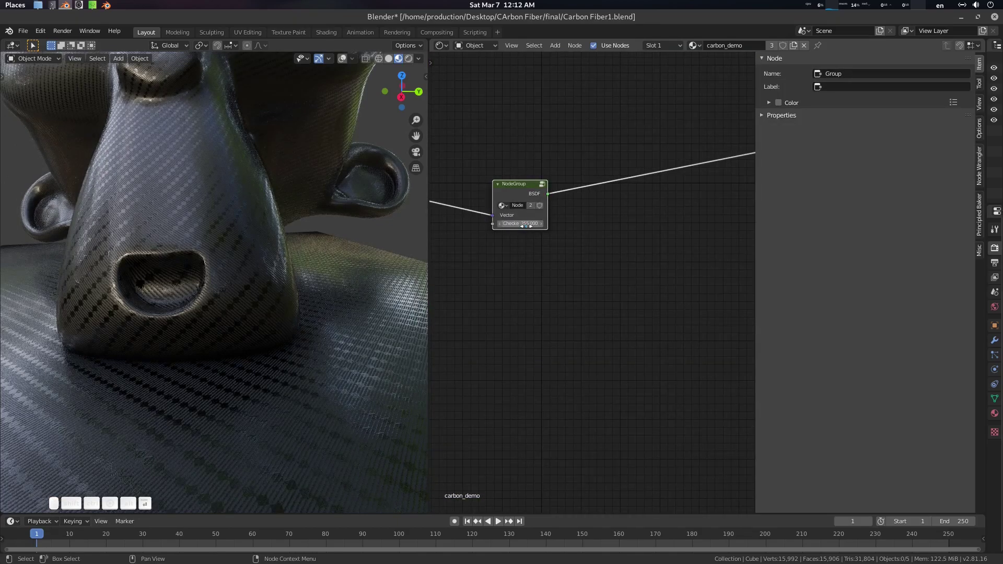
{"action": "key", "text": "Return"}
- Reopen the node group for editing and move the Group Input node below the Mapping node
{"action": "key", "text": "Tab"}
{"action": "mouse_move", "coordinate": [555, 327]}
{"action": "middle_mouse_down"}
{"action": "mouse_move", "coordinate": [603, 347]}
{"action": "mouse_move", "coordinate": [544, 312]}
{"action": "middle_mouse_up"}
{"action": "scroll", "coordinate": [538, 302], "scroll_direction": "up", "scroll_amount": 3}
{"action": "scroll", "coordinate": [575, 306], "scroll_direction": "down", "scroll_amount": 2}
{"action": "scroll", "coordinate": [600, 324], "scroll_direction": "up", "scroll_amount": 2}
{"action": "middle_click_drag", "start_coordinate": [674, 317], "coordinate": [592, 302]}
{"action": "scroll", "coordinate": [565, 328], "scroll_direction": "down", "scroll_amount": 4}
{"action": "scroll", "coordinate": [629, 387], "scroll_direction": "up", "scroll_amount": 3}
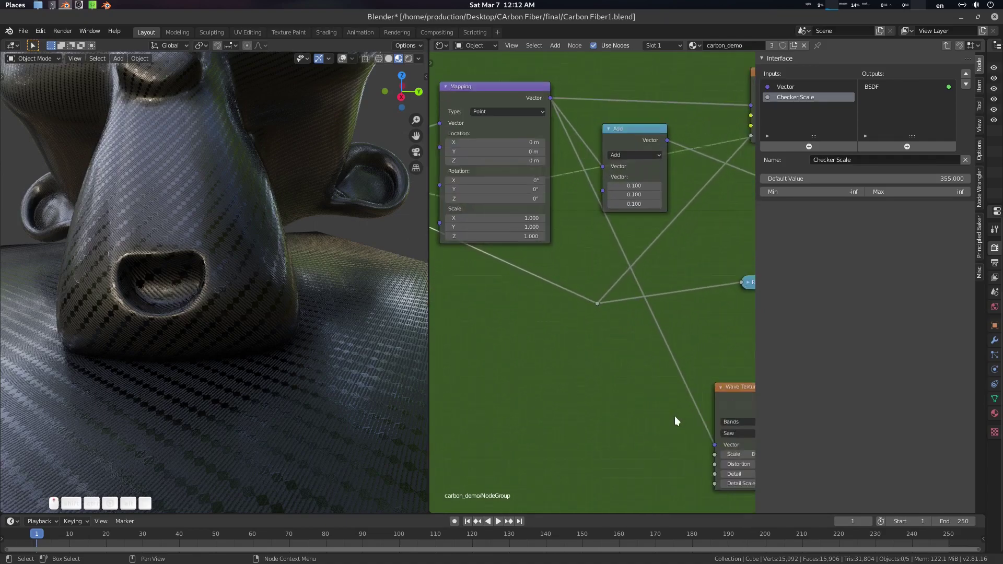
{"action": "middle_click_drag", "start_coordinate": [568, 357], "coordinate": [600, 373]}
{"action": "scroll", "coordinate": [600, 373], "scroll_direction": "down", "scroll_amount": 8}
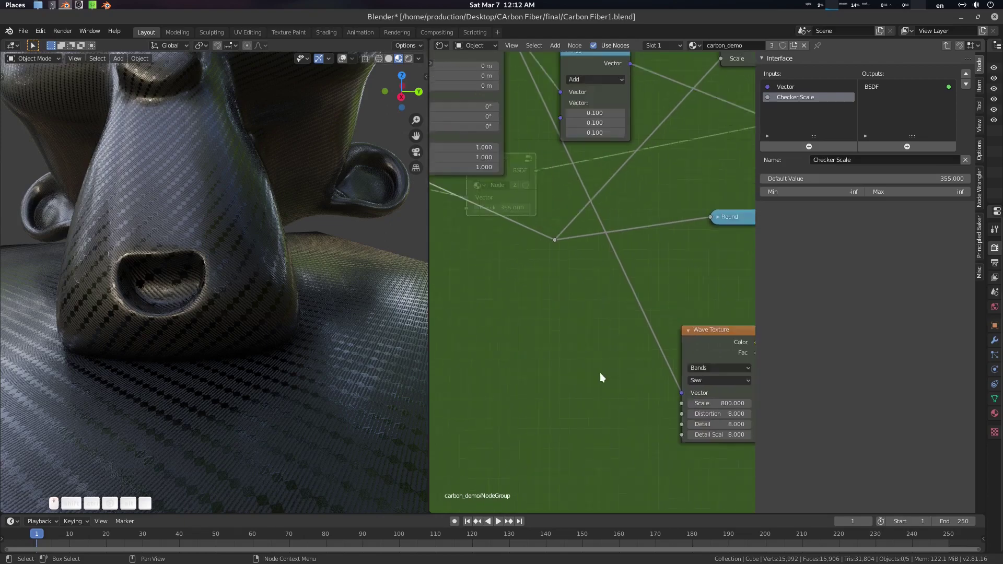
{"action": "middle_click_drag", "start_coordinate": [552, 309], "coordinate": [705, 330]}
{"action": "left_click_drag", "start_coordinate": [512, 176], "coordinate": [552, 325]}
- Expose the Wave Texture's Scale as a new group input and rename it Fiber Scale
{"action": "middle_click_drag", "start_coordinate": [592, 305], "coordinate": [503, 214]}
{"action": "scroll", "coordinate": [604, 301], "scroll_direction": "up", "scroll_amount": 4}
{"action": "scroll", "coordinate": [607, 300], "scroll_direction": "down", "scroll_amount": 1}
{"action": "scroll", "coordinate": [608, 304], "scroll_direction": "down", "scroll_amount": 1}
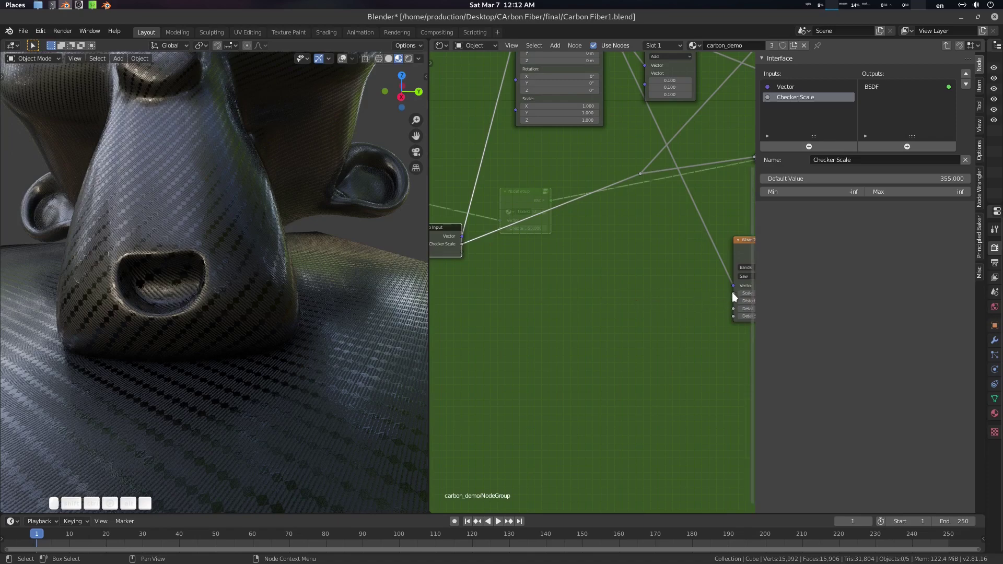
{"action": "left_click_drag", "start_coordinate": [734, 293], "coordinate": [460, 250]}
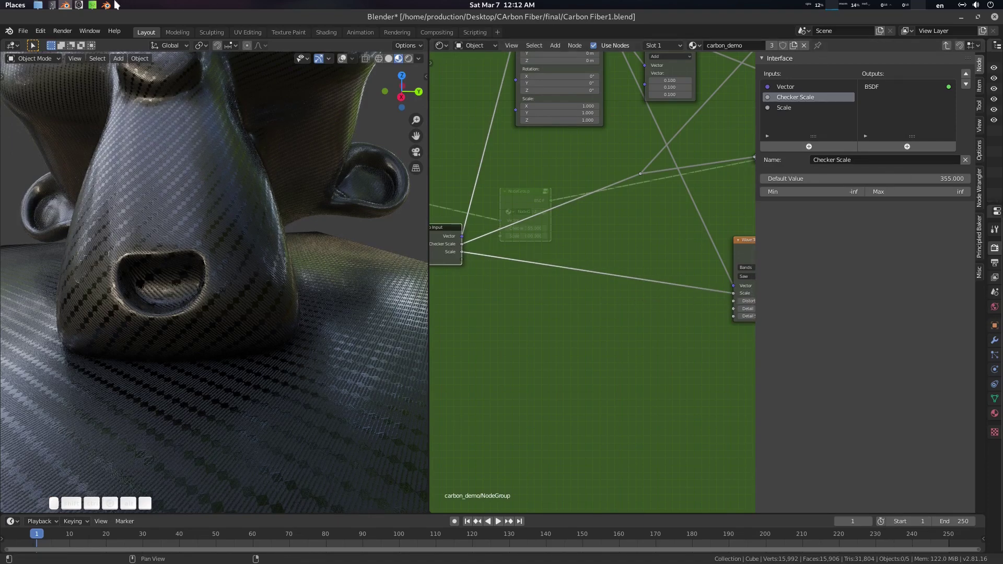
{"action": "mouse_move", "coordinate": [118, 6]}
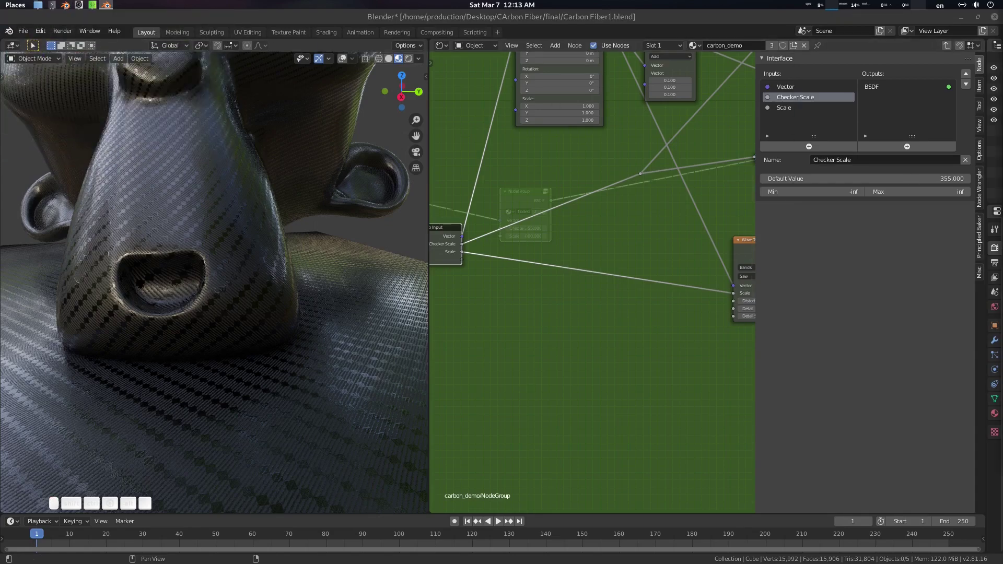
{"action": "left_click", "coordinate": [785, 107]}
{"action": "left_click", "coordinate": [820, 160]}
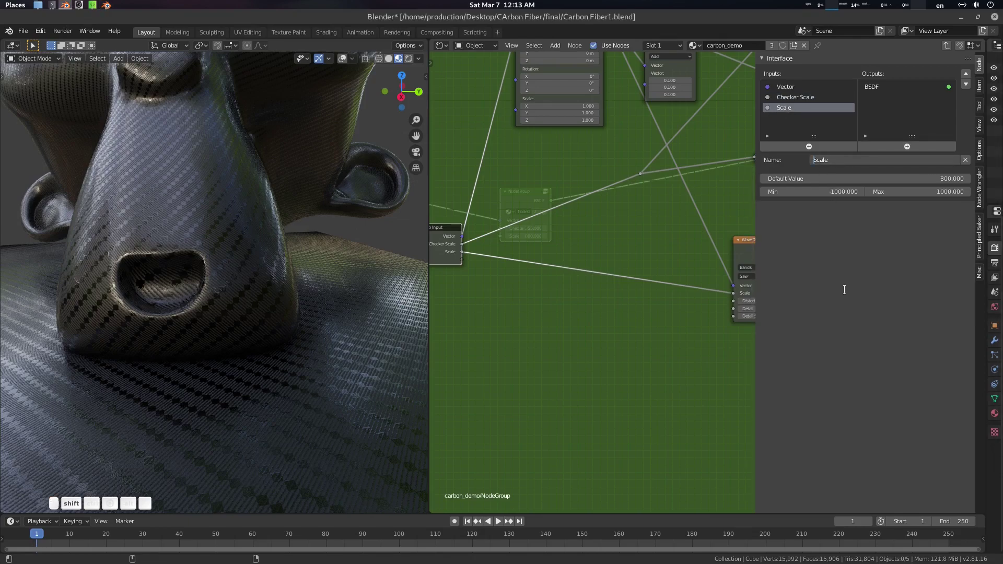
{"action": "type", "text": "Fiber"}
{"action": "key", "text": "Return"}
- Maximize the node editor and expose the Invert node's Fac as a new group input
{"action": "middle_click_drag", "start_coordinate": [582, 296], "coordinate": [418, 283]}
{"action": "scroll", "coordinate": [695, 265], "scroll_direction": "down", "scroll_amount": 1}
{"action": "middle_click_drag", "start_coordinate": [694, 265], "coordinate": [549, 326]}
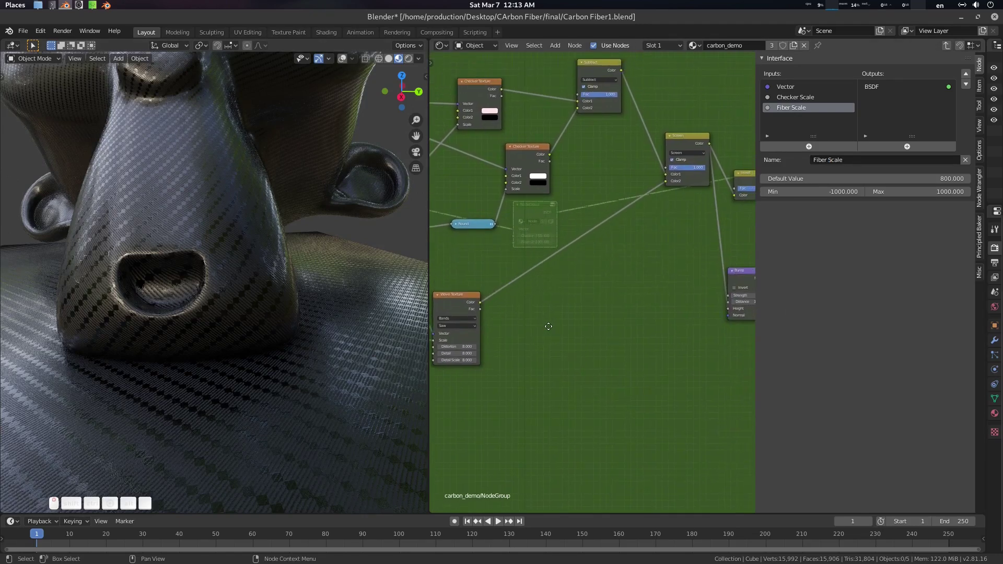
{"action": "middle_click_drag", "start_coordinate": [669, 303], "coordinate": [697, 306]}
{"action": "scroll", "coordinate": [572, 312], "scroll_direction": "down", "scroll_amount": 4}
{"action": "key", "text": "ctrl+space"}
{"action": "middle_click_drag", "start_coordinate": [563, 241], "coordinate": [650, 241]}
{"action": "scroll", "coordinate": [650, 242], "scroll_direction": "up", "scroll_amount": 5}
{"action": "middle_click_drag", "start_coordinate": [743, 203], "coordinate": [645, 199]}
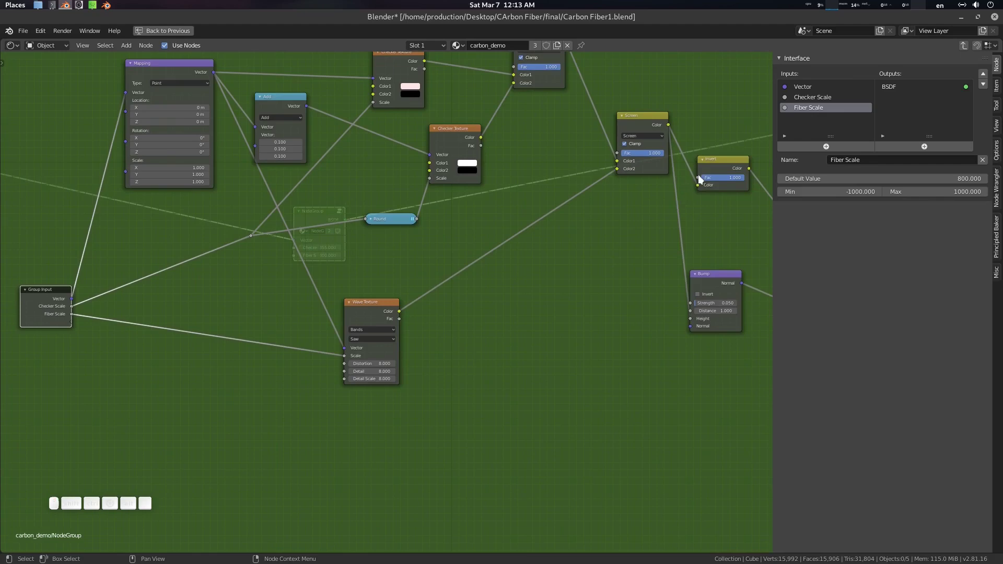
{"action": "left_click_drag", "start_coordinate": [699, 179], "coordinate": [70, 322]}
- Rename the group's Fac input Invert Gloss
{"action": "left_click", "coordinate": [862, 166]}
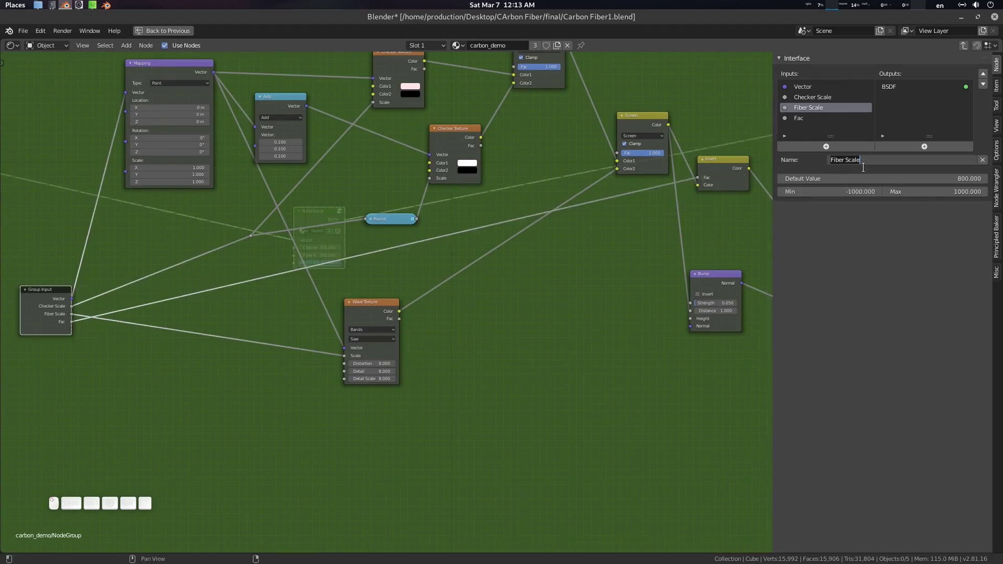
{"action": "left_click", "coordinate": [805, 120]}
{"action": "left_click", "coordinate": [865, 160]}
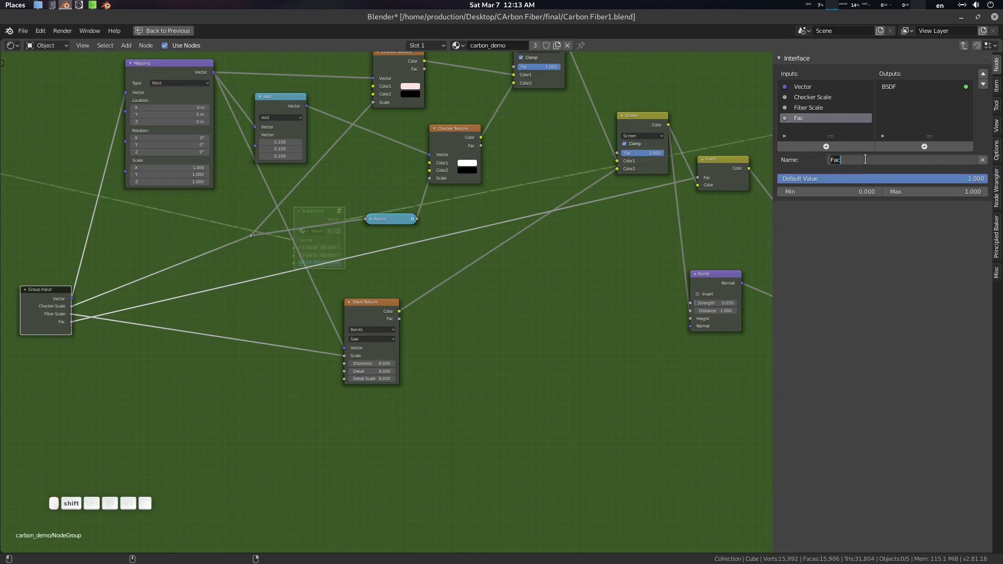
{"action": "type", "text": "Invert Gloss"}
{"action": "key", "text": "Return"}
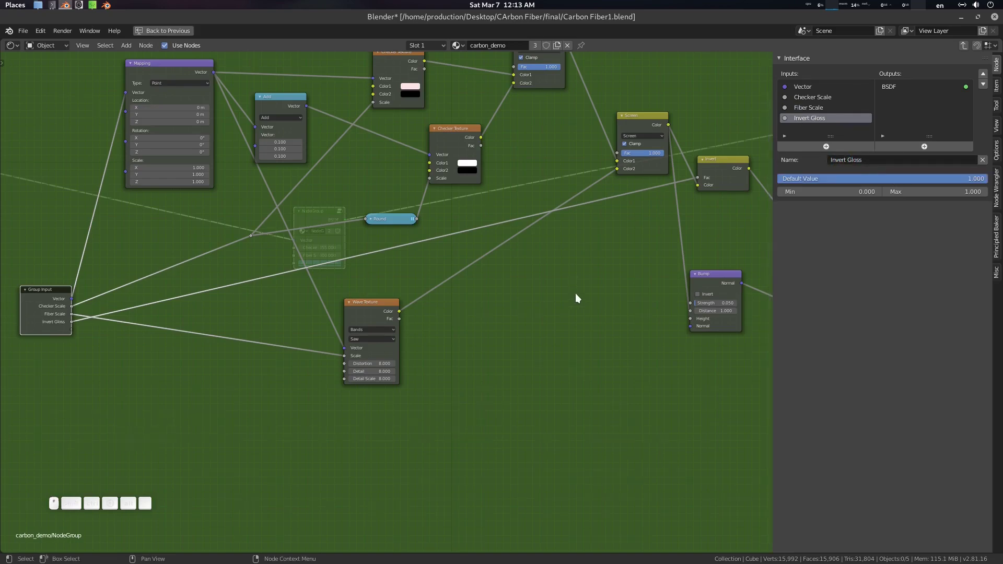
- Expose the Principled BSDF's Clearcoat as a new input on the Group Input node
{"action": "middle_click_drag", "start_coordinate": [578, 295], "coordinate": [540, 283]}
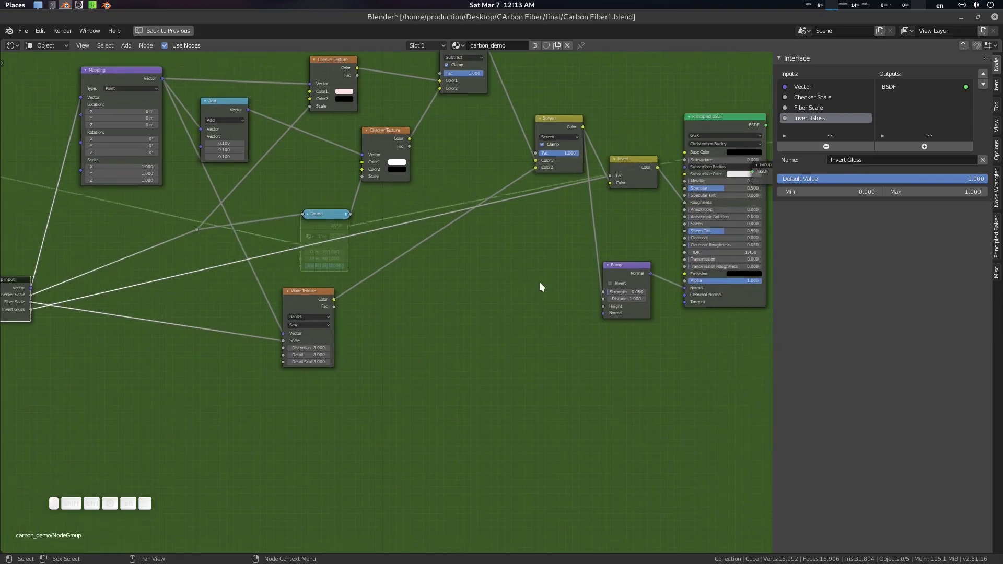
{"action": "scroll", "coordinate": [589, 253], "scroll_direction": "down", "scroll_amount": 2}
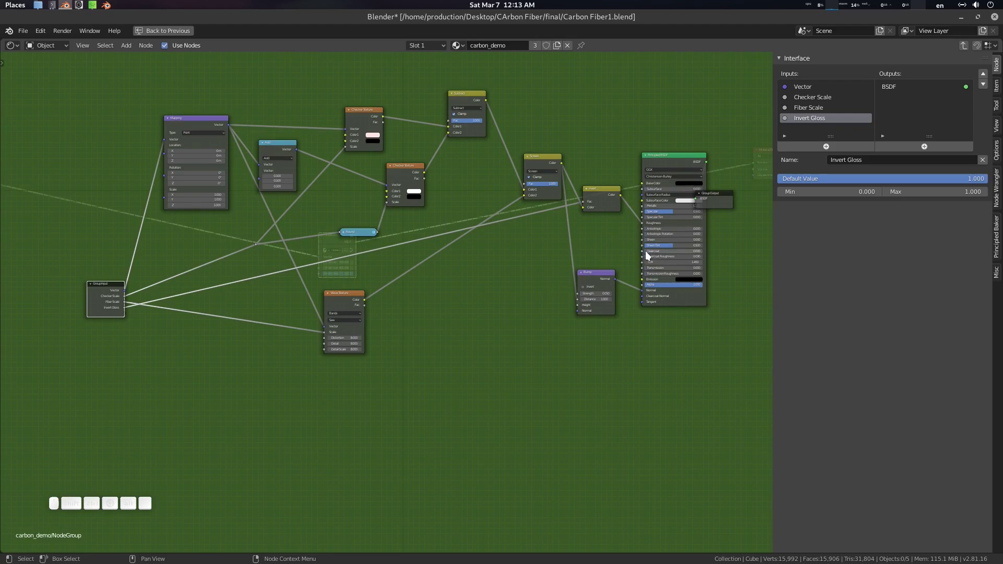
{"action": "left_click_drag", "start_coordinate": [642, 251], "coordinate": [124, 312]}
{"action": "scroll", "coordinate": [102, 309], "scroll_direction": "up", "scroll_amount": 5}
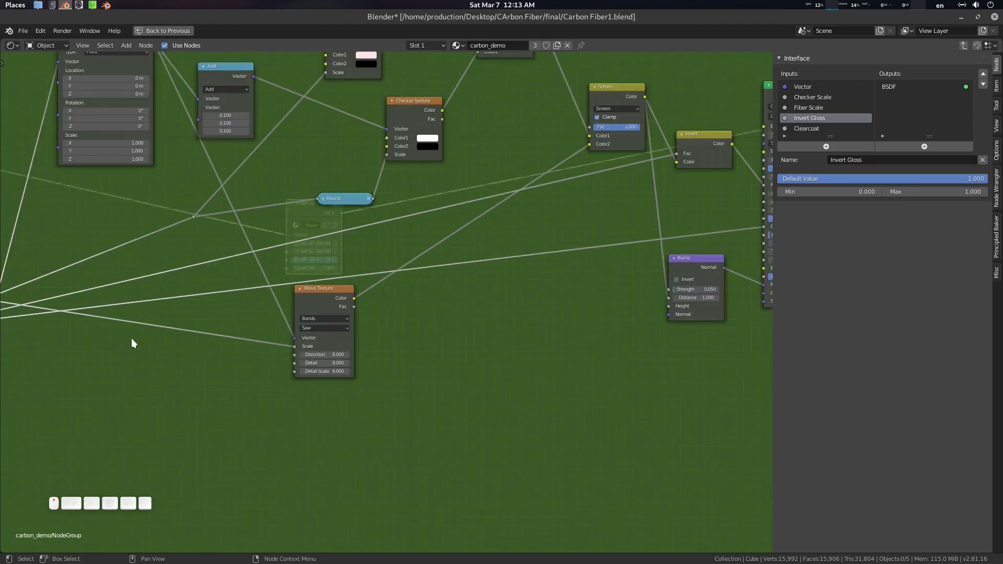
- Expose the Principled BSDF's Base Color as a new input on the Group Input node
{"action": "middle_click_drag", "start_coordinate": [530, 334], "coordinate": [271, 339]}
{"action": "scroll", "coordinate": [491, 318], "scroll_direction": "down", "scroll_amount": 2}
{"action": "scroll", "coordinate": [532, 325], "scroll_direction": "down", "scroll_amount": 4}
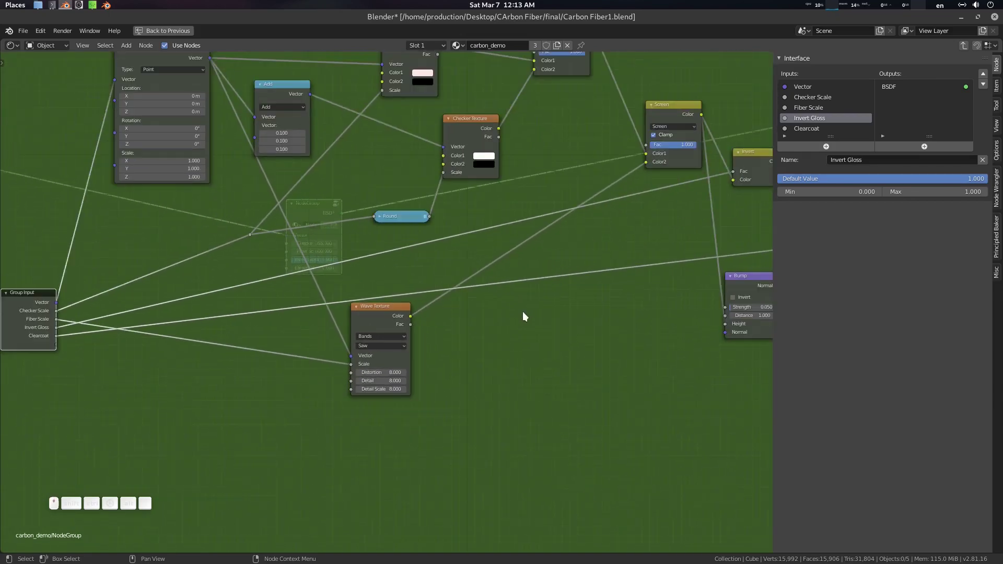
{"action": "middle_click_drag", "start_coordinate": [495, 295], "coordinate": [581, 300]}
{"action": "scroll", "coordinate": [581, 301], "scroll_direction": "down", "scroll_amount": 1}
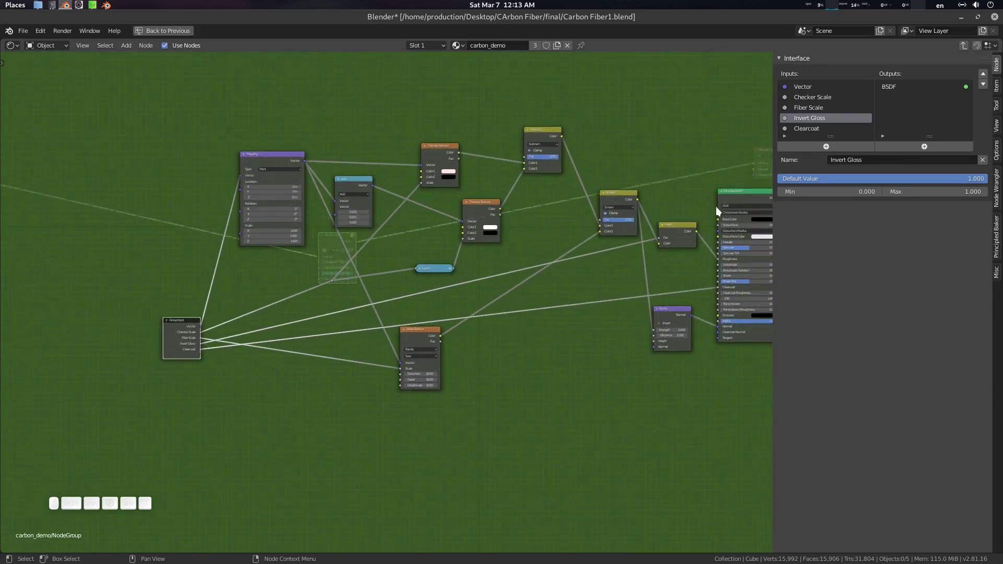
{"action": "left_click_drag", "start_coordinate": [716, 218], "coordinate": [196, 353]}
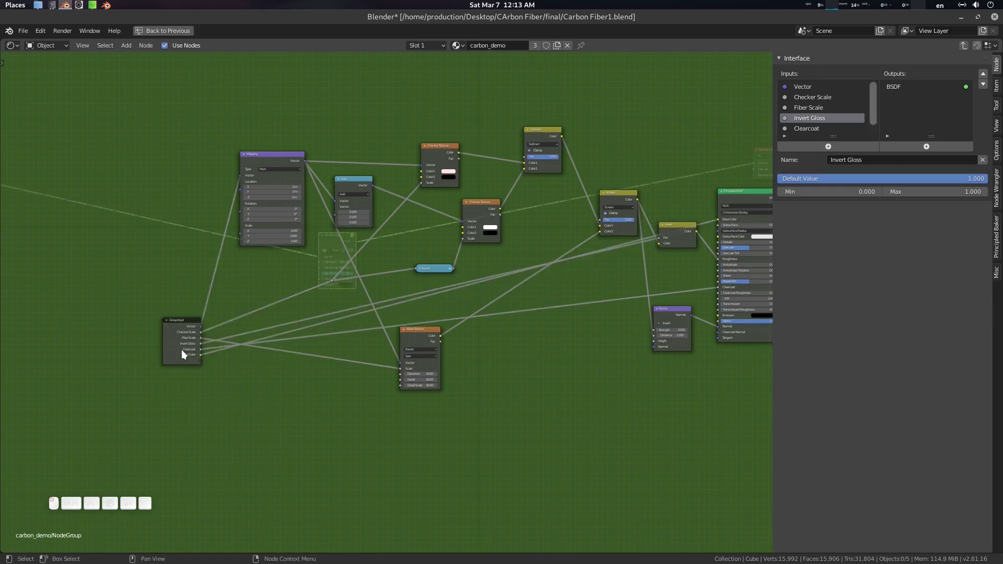
- Move the Base Color input up the group's input order to sit directly below Vector
{"action": "scroll", "coordinate": [799, 129], "scroll_direction": "down", "scroll_amount": 1}
{"action": "left_click", "coordinate": [808, 130]}
{"action": "left_click", "coordinate": [983, 74]}
{"action": "left_click", "coordinate": [983, 74]}
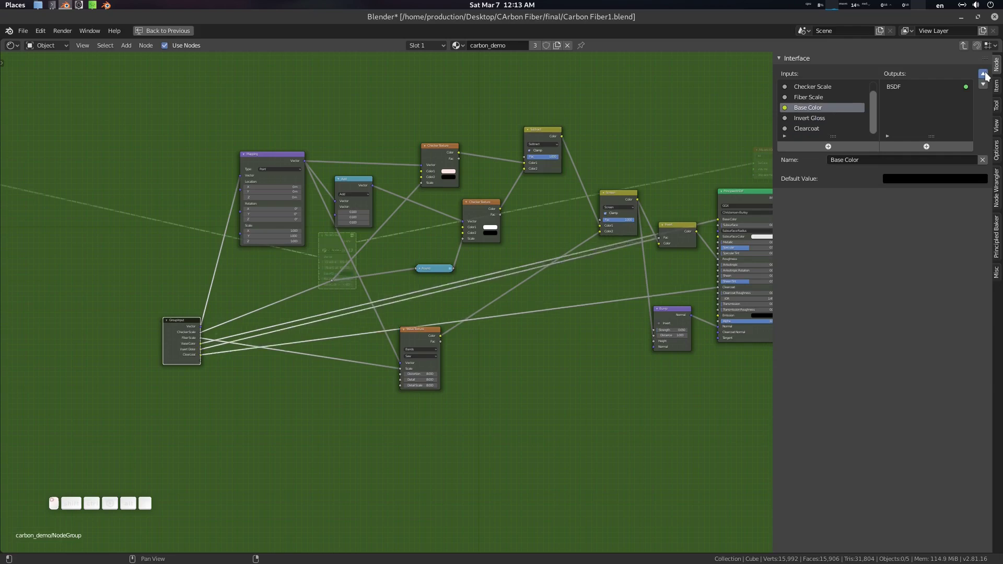
{"action": "left_click", "coordinate": [983, 74]}
{"action": "left_click", "coordinate": [983, 74]}
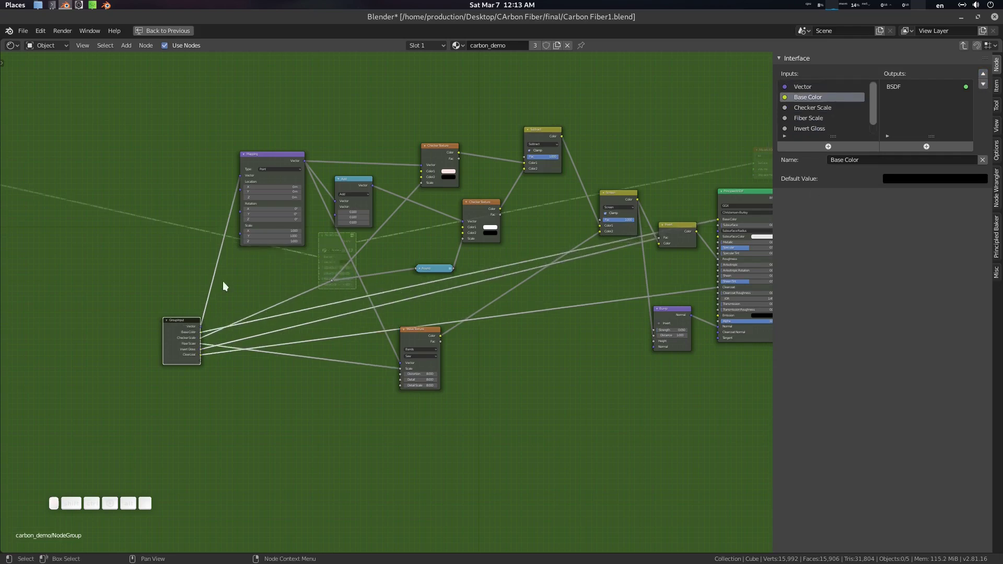
- Exit the node group and move the Texture Coordinate node close to the group node
{"action": "key", "text": "Tab"}
{"action": "key", "text": "Home"}
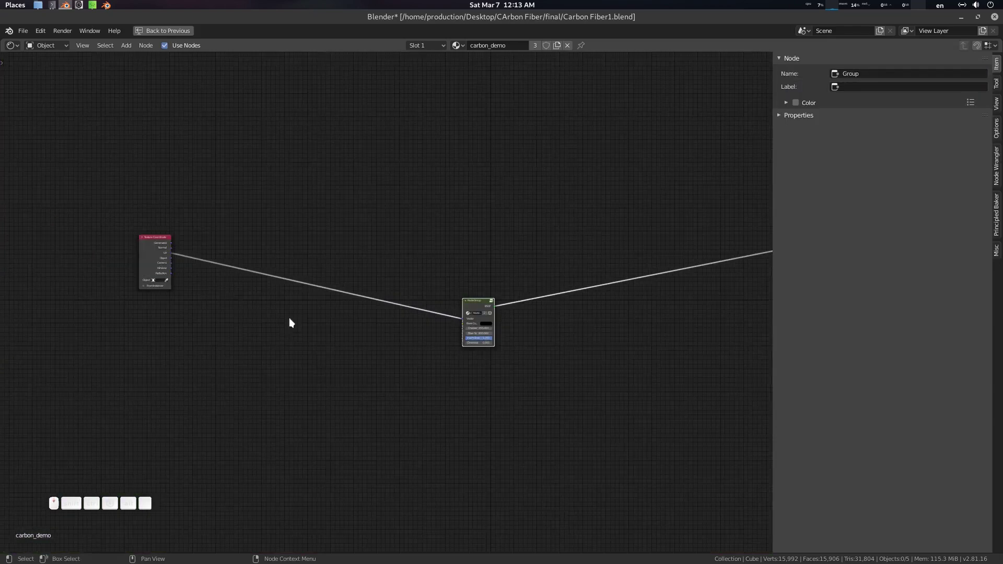
{"action": "left_click_drag", "start_coordinate": [161, 238], "coordinate": [405, 296]}
- Restore the split workspace and examine the group node's inputs and the carbon fiber weave on the monkey head
{"action": "key", "text": "ctrl+space"}
{"action": "scroll", "coordinate": [522, 327], "scroll_direction": "up", "scroll_amount": 6}
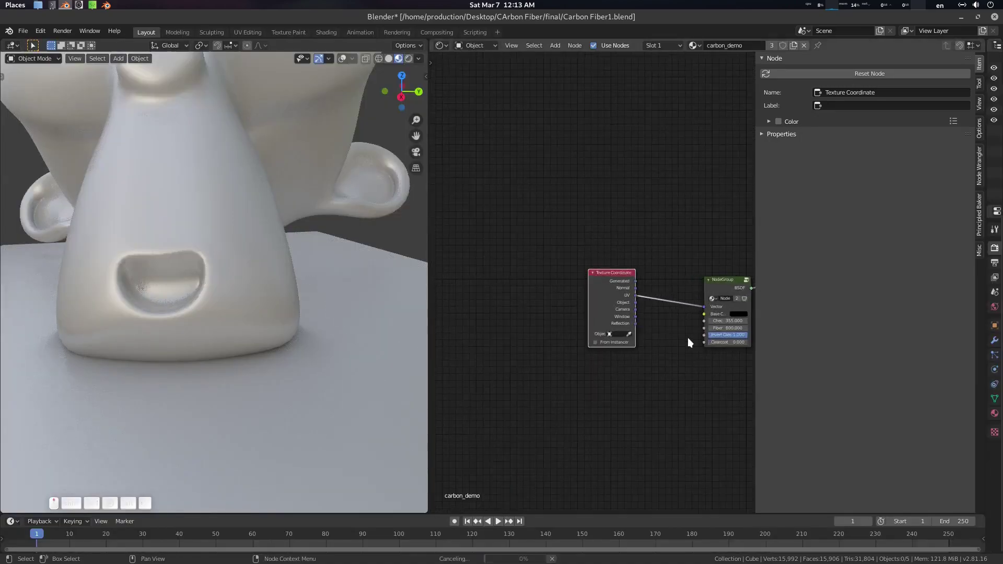
{"action": "scroll", "coordinate": [572, 332], "scroll_direction": "up", "scroll_amount": 2}
{"action": "middle_click_drag", "start_coordinate": [731, 367], "coordinate": [637, 367]}
{"action": "scroll", "coordinate": [571, 331], "scroll_direction": "up", "scroll_amount": 8}
{"action": "scroll", "coordinate": [302, 270], "scroll_direction": "down", "scroll_amount": 8}
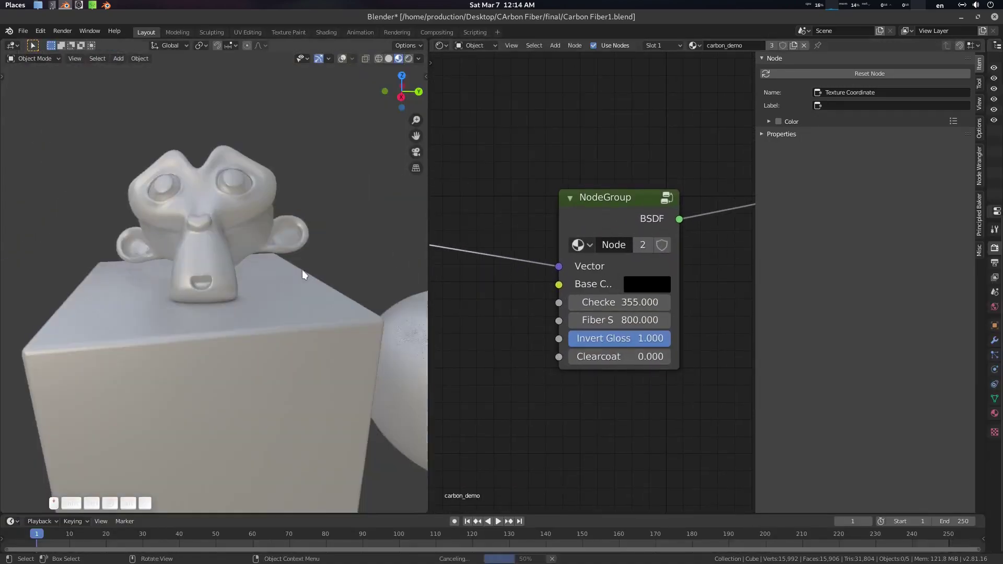
{"action": "middle_click_drag", "start_coordinate": [265, 269], "coordinate": [297, 268]}
{"action": "scroll", "coordinate": [309, 265], "scroll_direction": "up", "scroll_amount": 6}
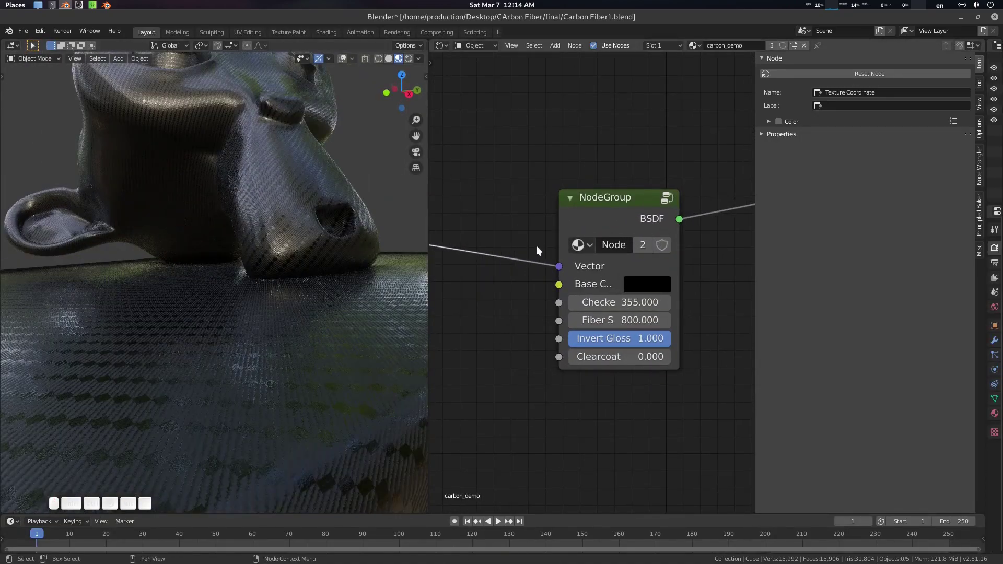
- Rename the node group as Carbon_demo
{"action": "middle_click_drag", "start_coordinate": [551, 241], "coordinate": [570, 250]}
{"action": "left_click", "coordinate": [635, 256]}
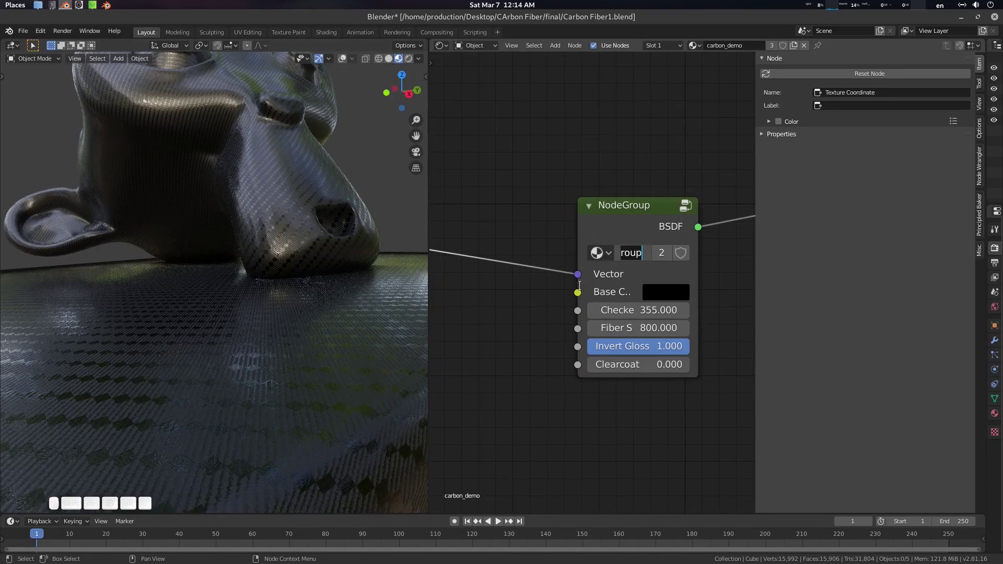
{"action": "type", "text": "Ca"}
{"action": "type", "text": "rbon_"}
{"action": "type", "text": "demo"}
{"action": "key", "text": "Return"}
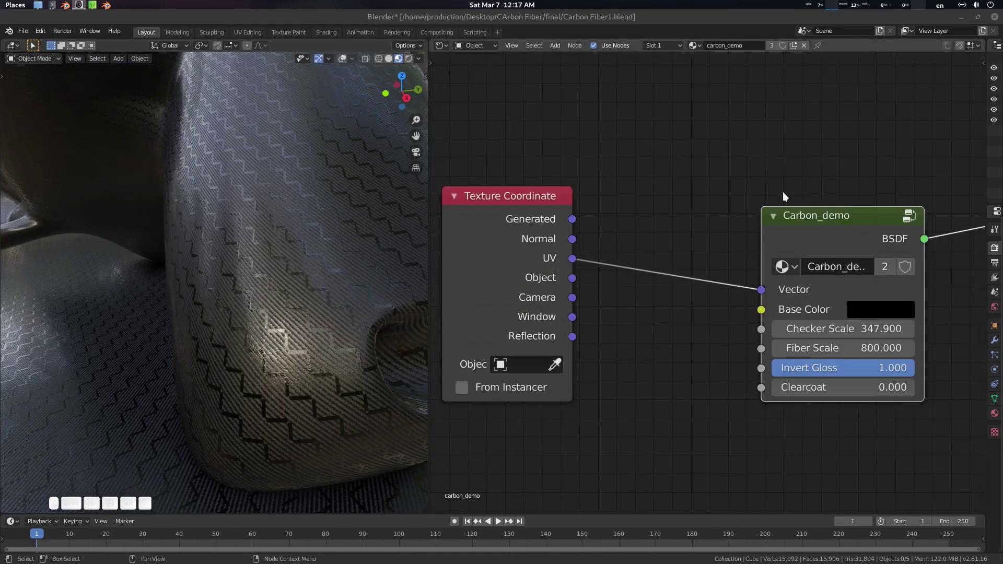
- Set the Carbon_demo node's Checker Scale to 347.5 to adjust the weave pattern
{"action": "middle_click_drag", "start_coordinate": [721, 202], "coordinate": [684, 197]}
{"action": "scroll", "coordinate": [684, 201], "scroll_direction": "up", "scroll_amount": 2}
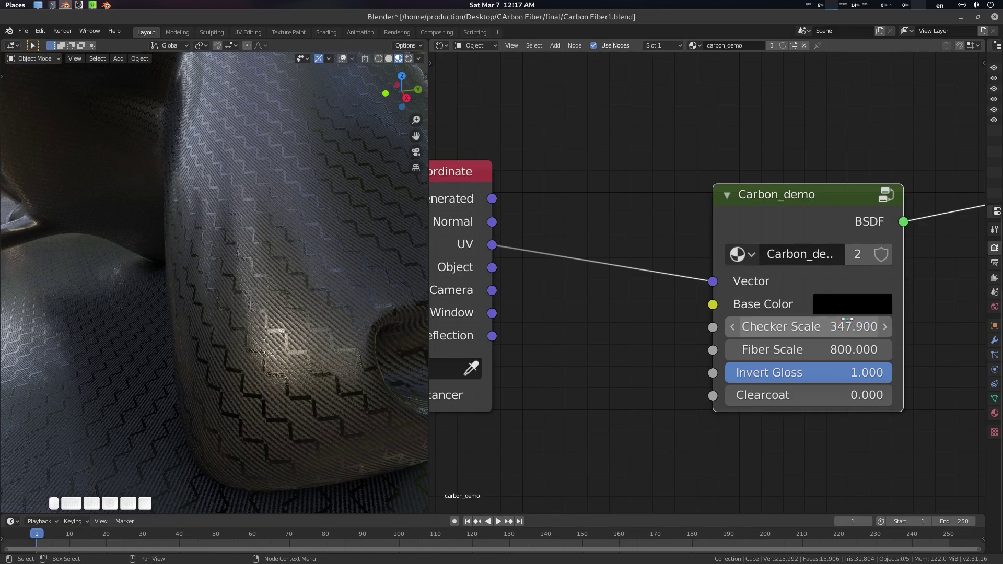
{"action": "mouse_move", "coordinate": [864, 328]}
{"action": "left_mouse_down"}
{"action": "mouse_move", "coordinate": [852, 328]}
{"action": "mouse_move", "coordinate": [862, 328]}
{"action": "left_mouse_up"}
{"action": "scroll", "coordinate": [616, 321], "scroll_direction": "down", "scroll_amount": 1}
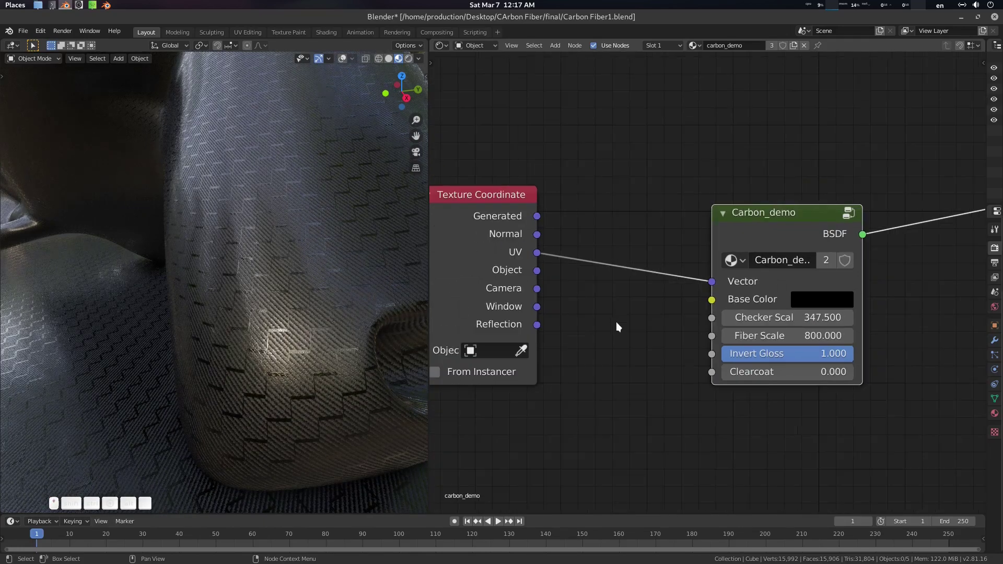